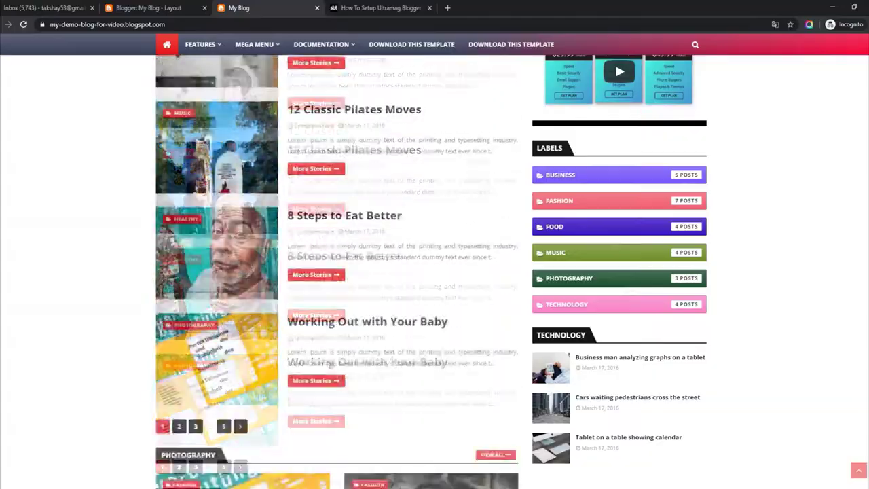
Step: Look over the demo blog's home page down to the footer and back to the header
scroll(434, 271, "down", 7)
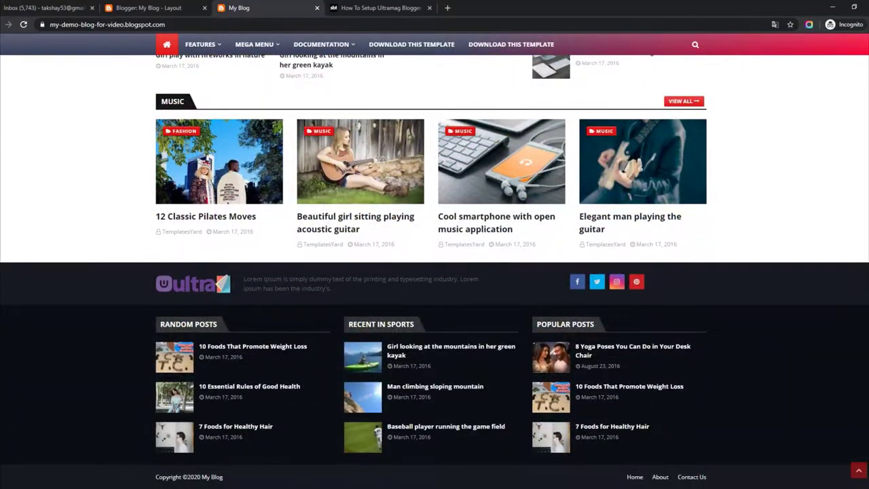
scroll(434, 271, "up", 5)
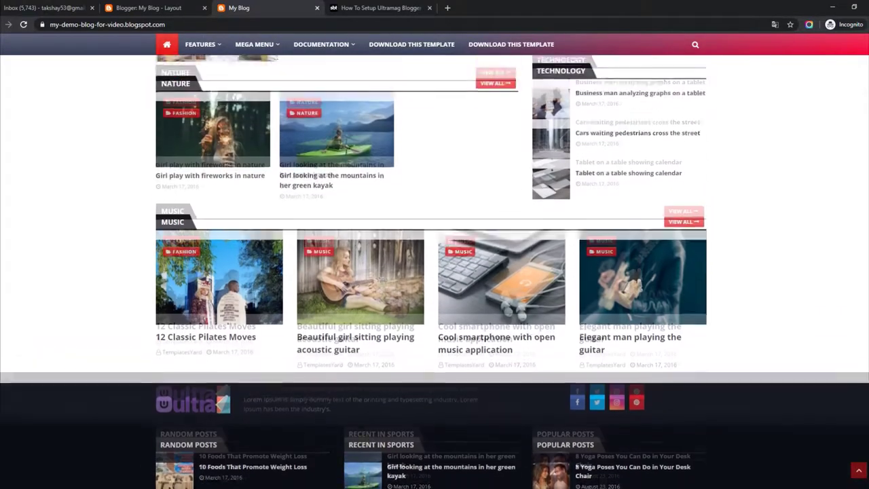
scroll(434, 272, "up", 8)
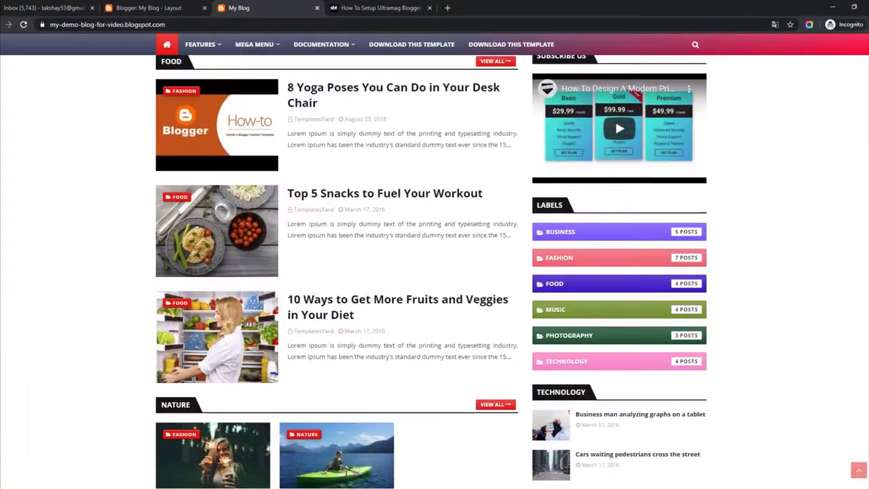
scroll(435, 272, "up", 5)
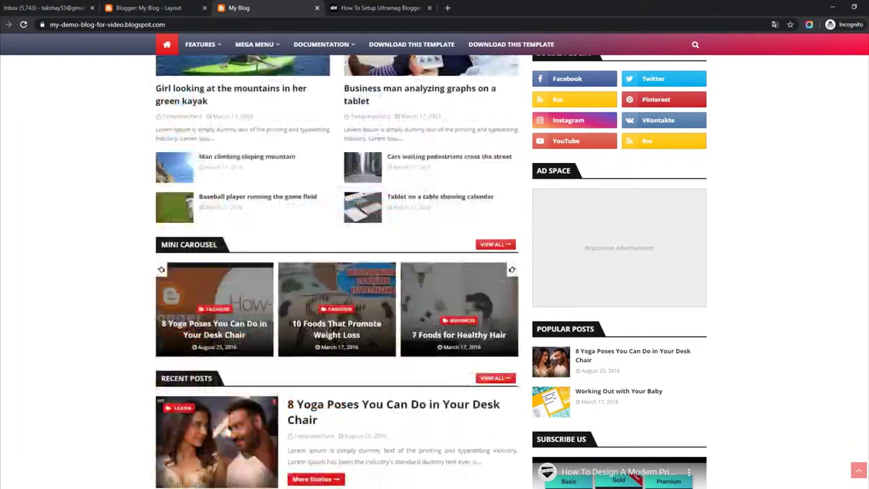
scroll(434, 271, "up", 6)
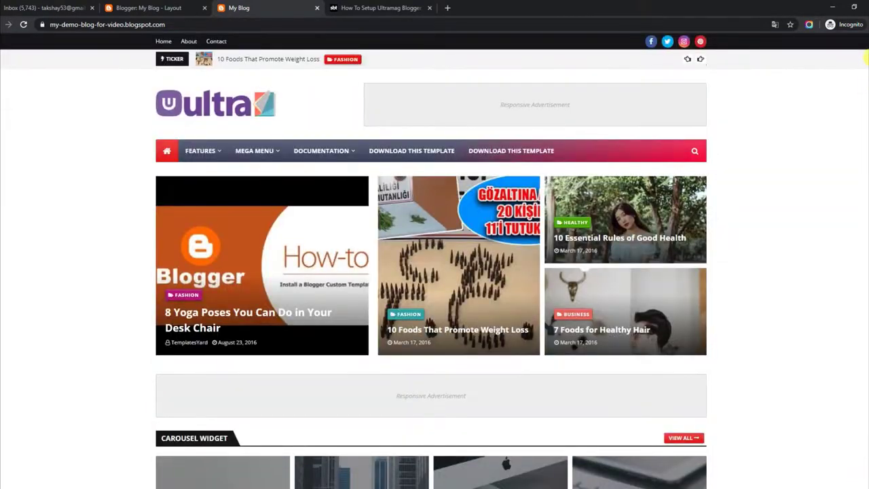
Step: Open the Ultramag template setup guide and read its Top Navigation / Footer Menu instructions
left_click(399, 7)
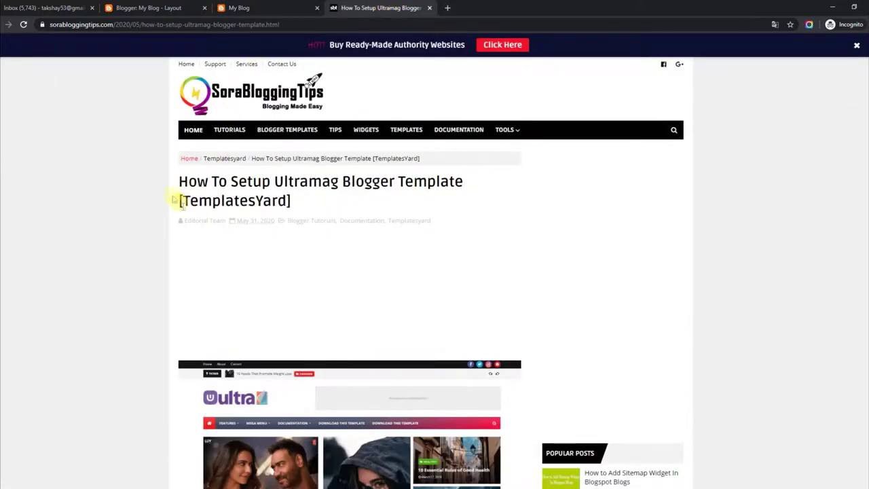
left_click_drag(180, 178, 316, 206)
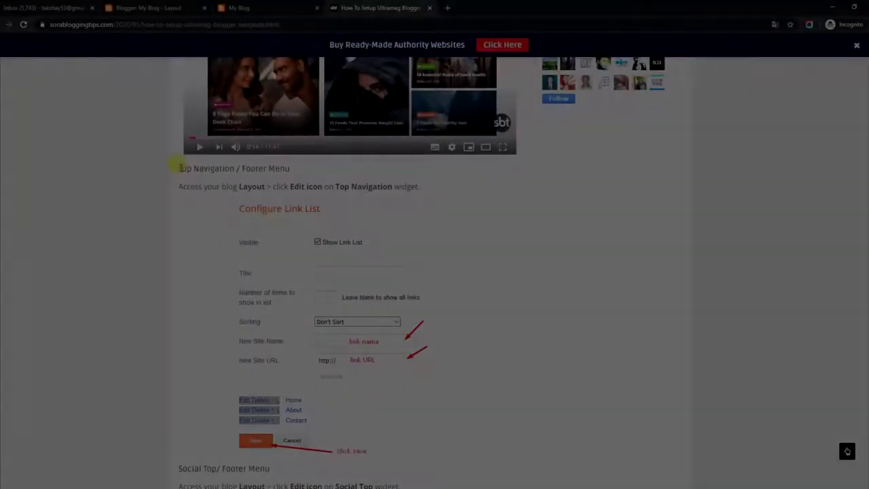
left_click_drag(181, 168, 272, 171)
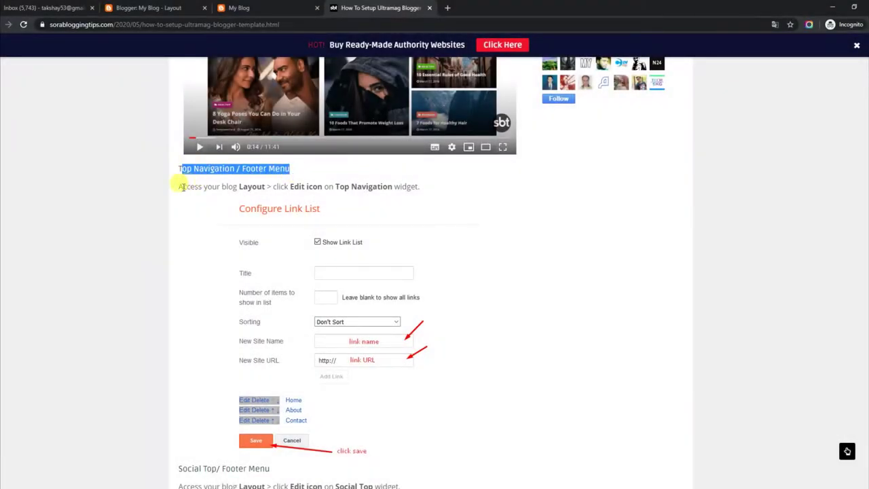
left_click_drag(179, 186, 419, 188)
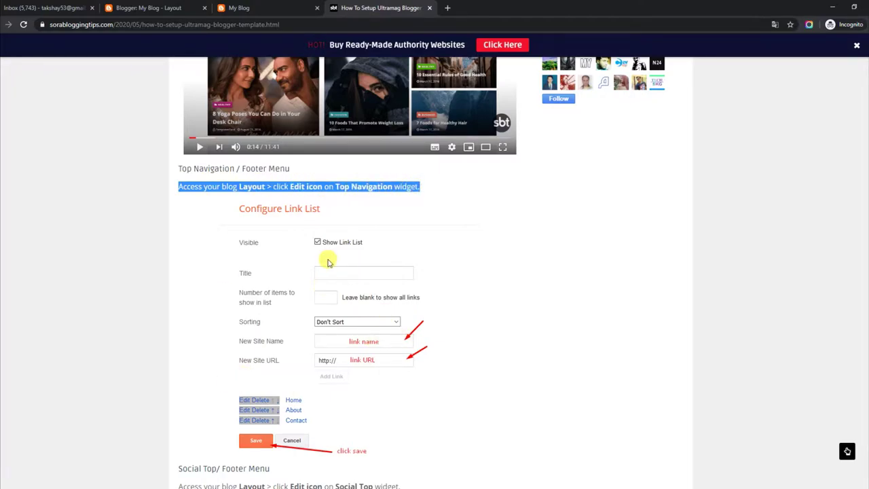
Step: Delete the Home link from the Top Navigation Link List gadget, save it and reload the blog
left_click(289, 8)
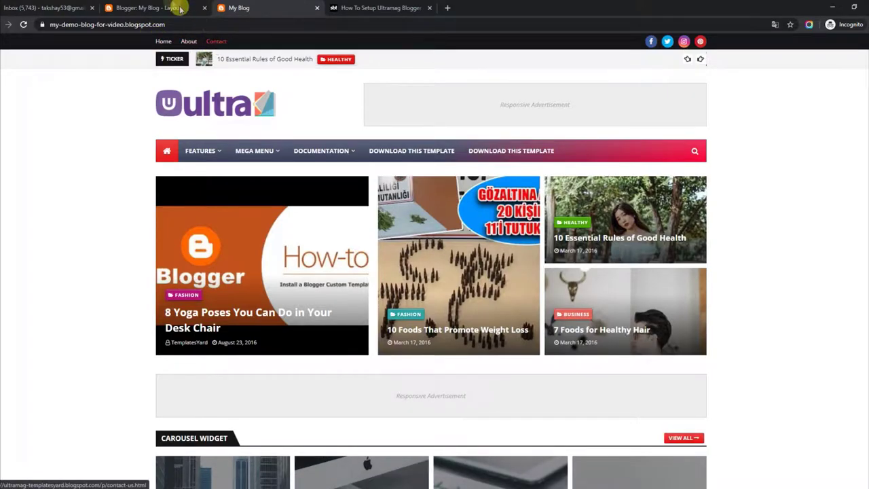
left_click(171, 6)
scroll(865, 48, "up", 6)
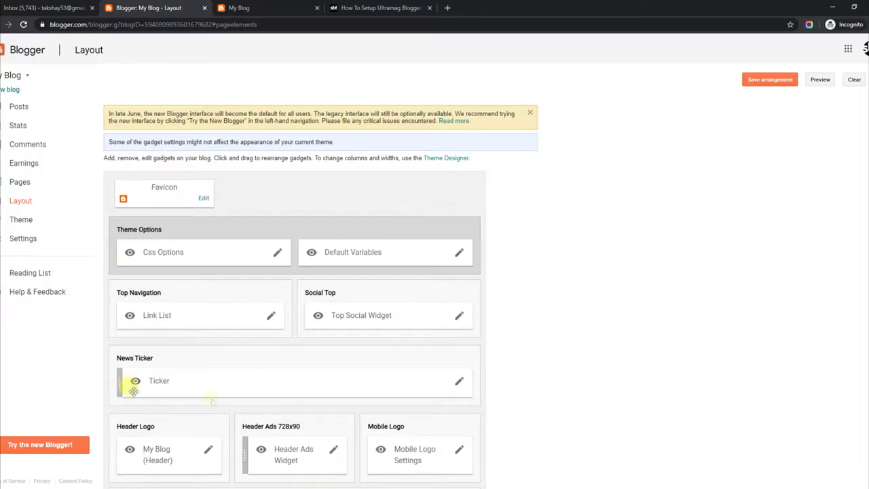
left_click(268, 319)
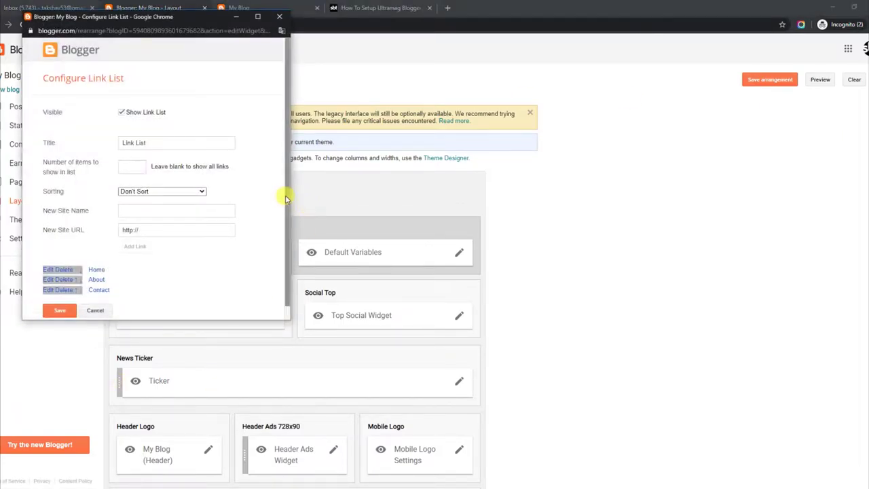
scroll(282, 204, "down", 1)
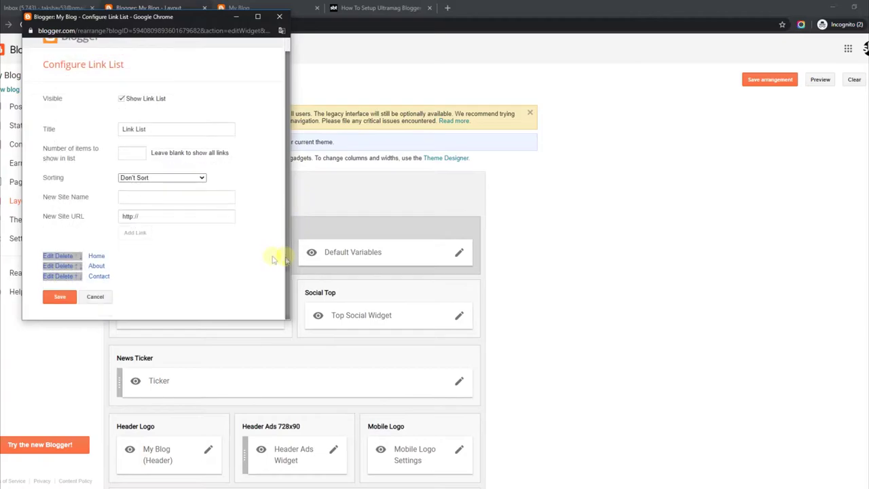
left_click(66, 256)
left_click(60, 299)
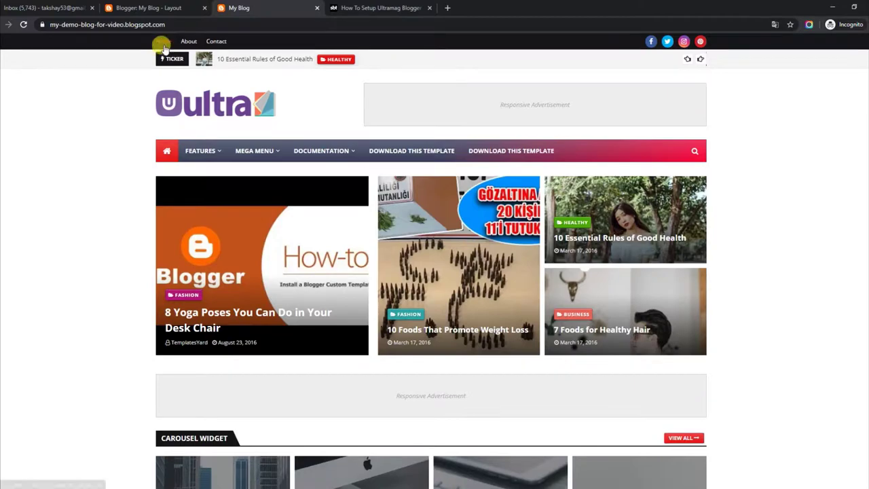
left_click(23, 25)
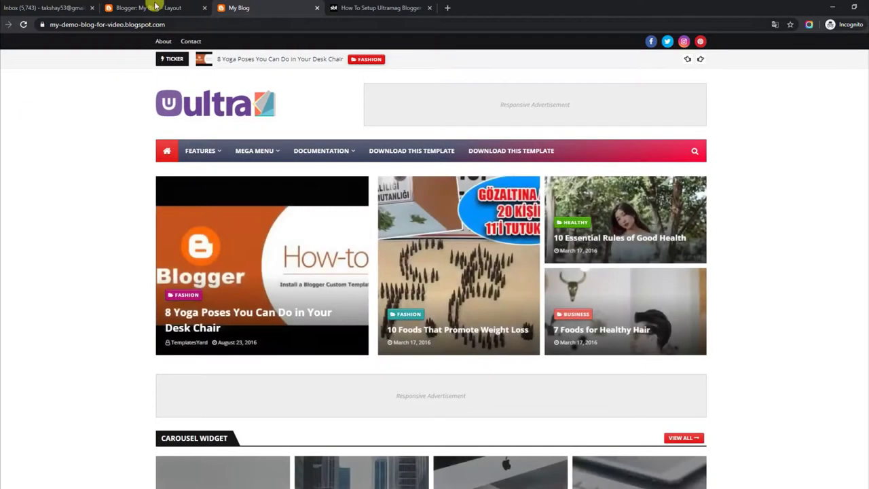
Step: Add a link named Home to the Top Navigation Link List gadget, save it and check the reloaded blog
left_click(155, 7)
left_click(273, 316)
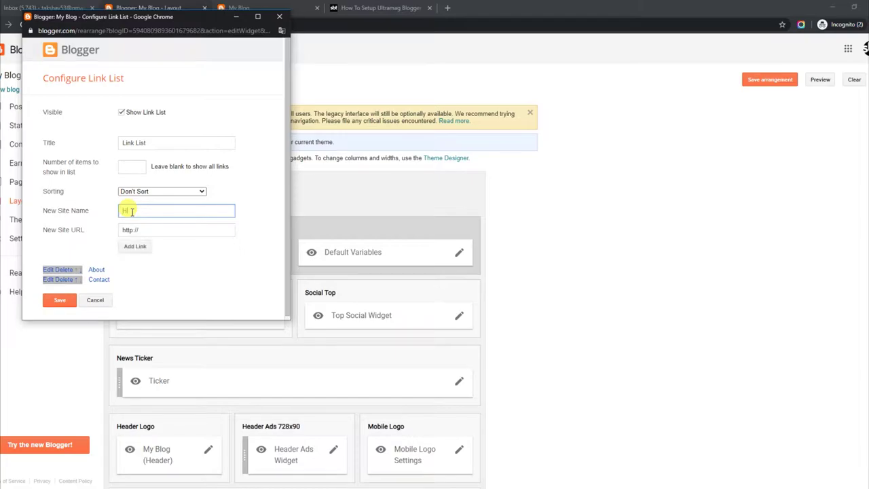
left_click(139, 247)
left_click(61, 311)
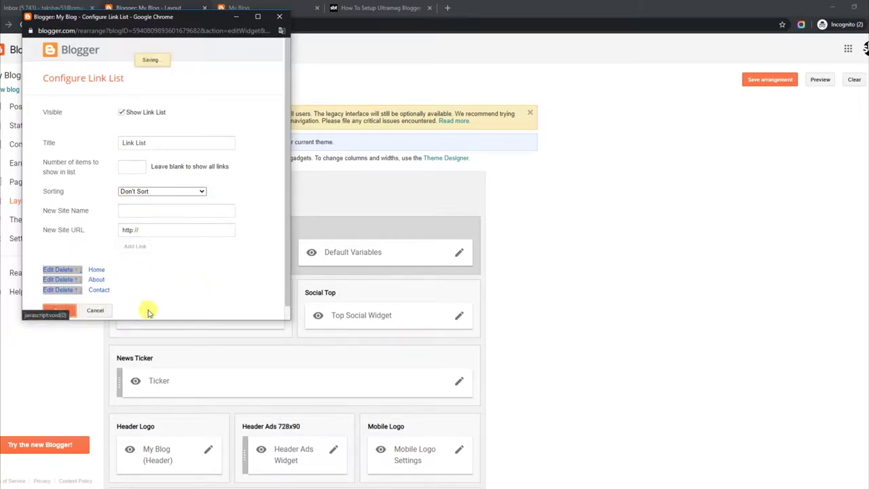
left_click(258, 8)
left_click(23, 24)
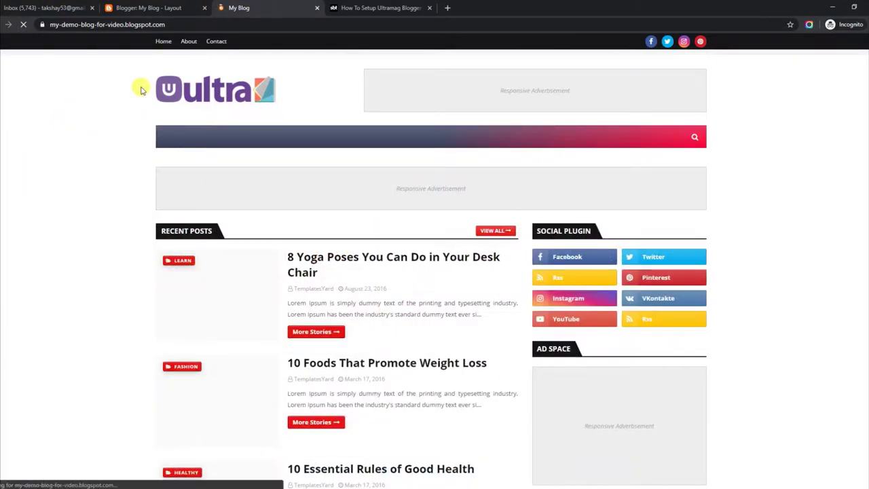
left_click(166, 41)
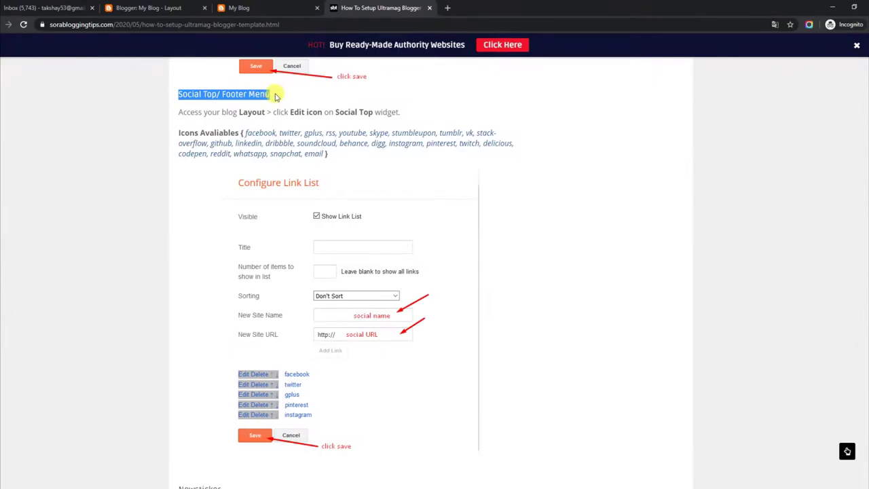
Step: Read the guide's Social Top instructions and available icon names, and look at the social icons on the blog
left_click_drag(178, 113, 402, 117)
left_click_drag(178, 134, 340, 157)
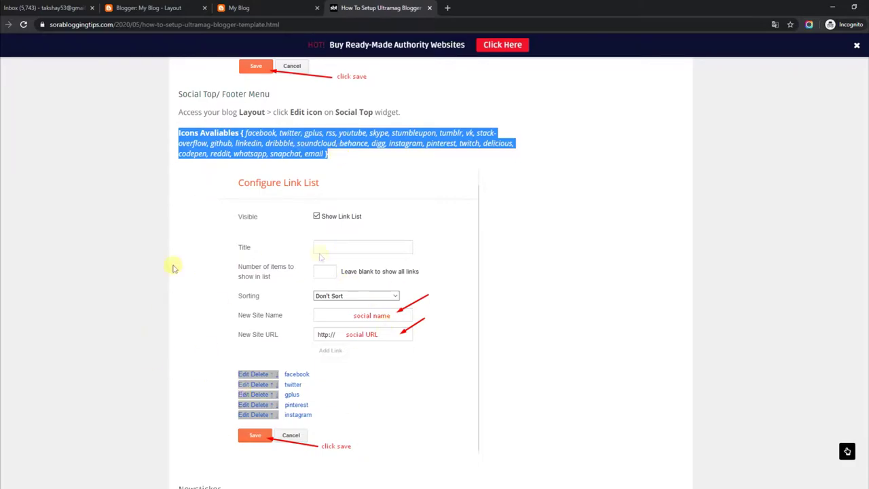
left_click(319, 8)
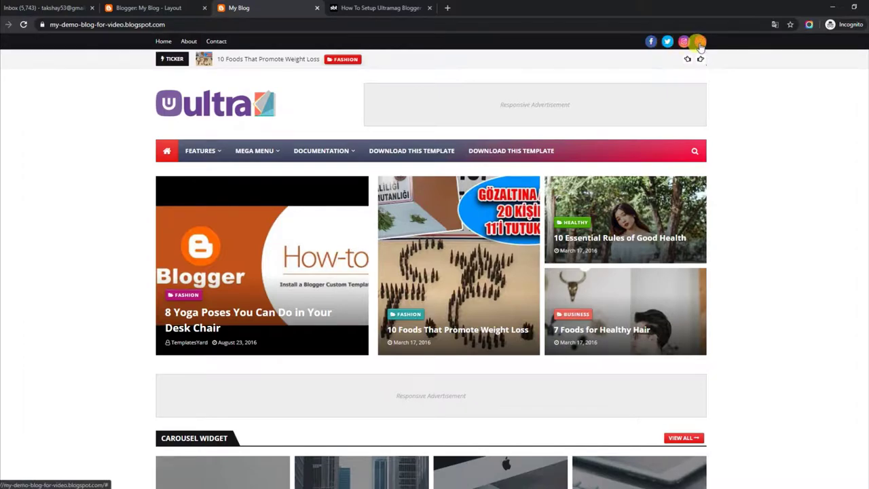
Step: Delete the facebook link from the Top Social Widget, save it and reload the blog
left_click(194, 8)
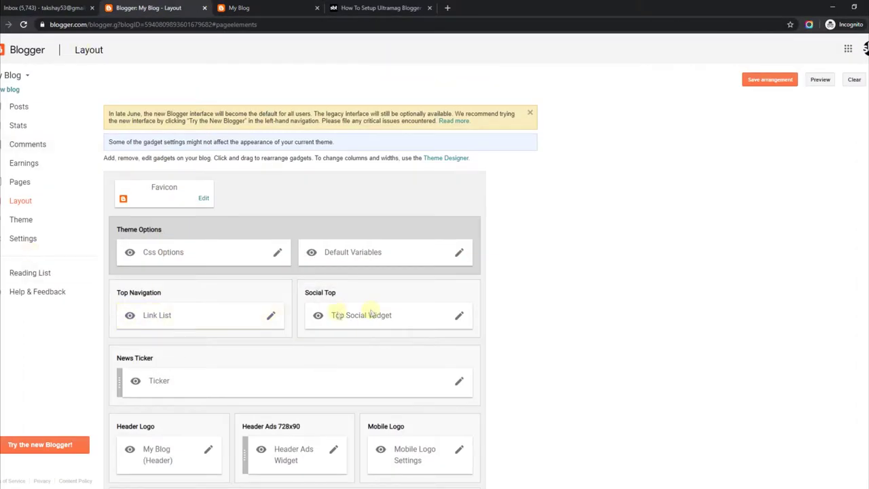
left_click(460, 319)
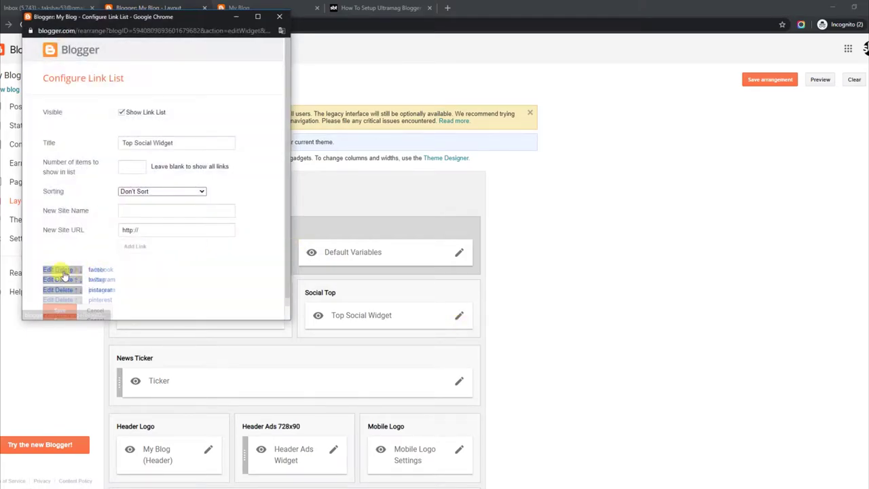
scroll(251, 306, "down", 1)
left_click(61, 297)
left_click(309, 6)
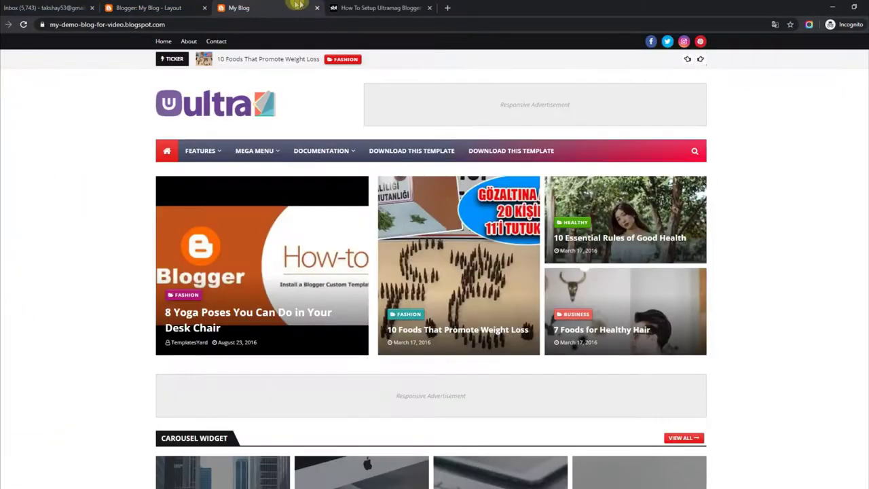
left_click(23, 25)
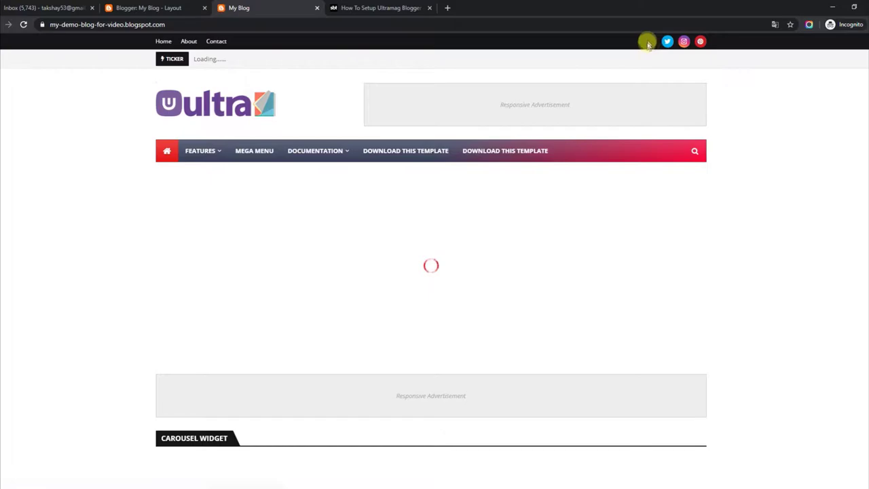
Step: Add a link named facebook to the Top Social Widget, save it and reload the blog
left_click(120, 6)
left_click(457, 315)
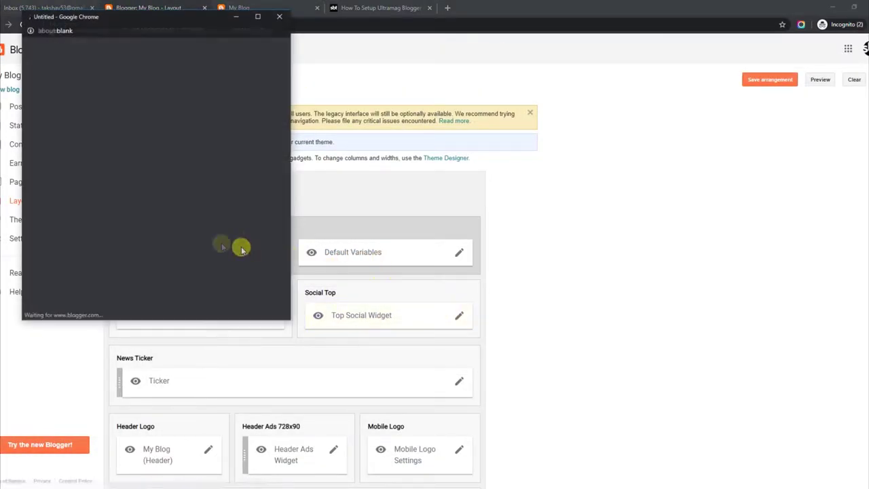
left_click(137, 211)
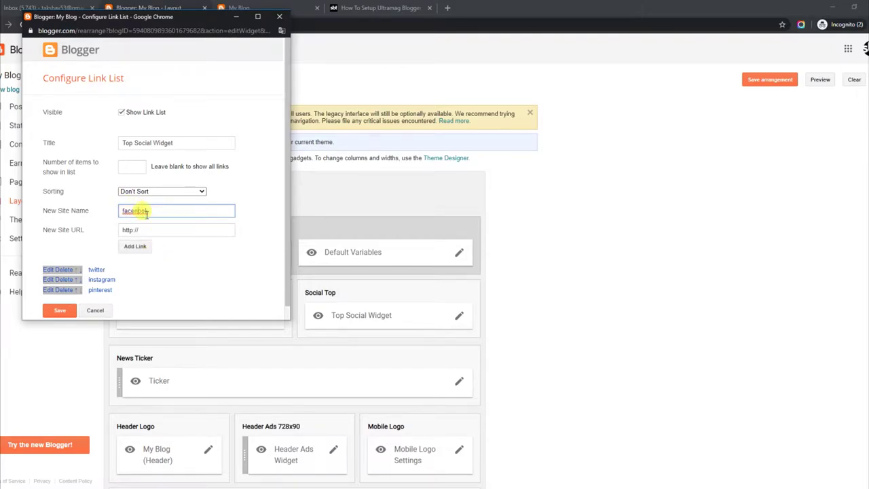
left_click(142, 246)
left_click(71, 319)
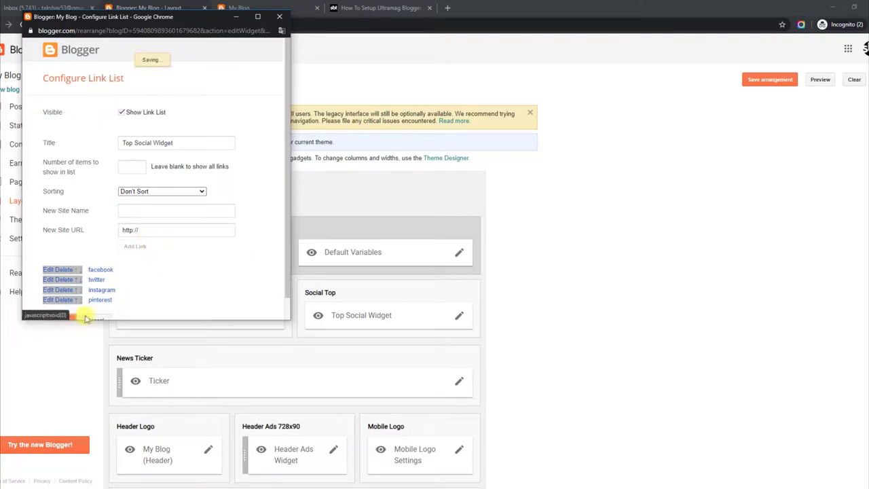
left_click(243, 7)
left_click(23, 25)
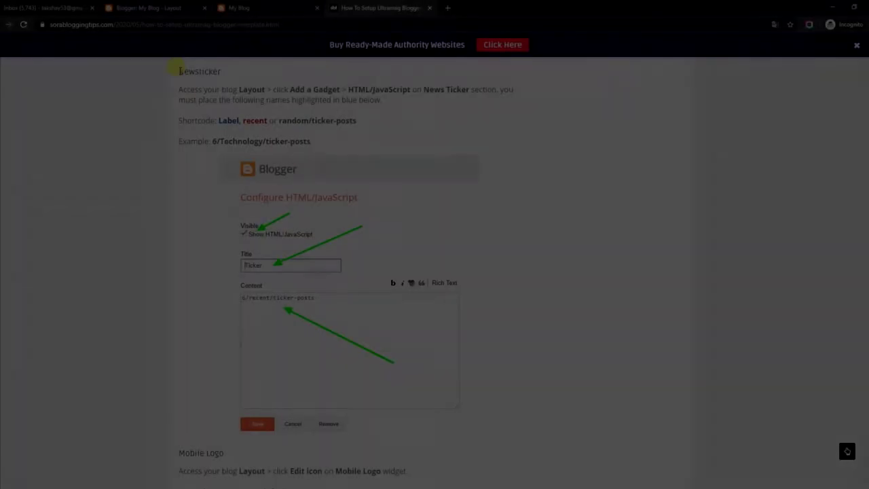
Step: Read the guide's Newsticker instructions, including the ticker-posts shortcodes and the example
left_click_drag(179, 71, 223, 71)
left_click_drag(178, 89, 397, 103)
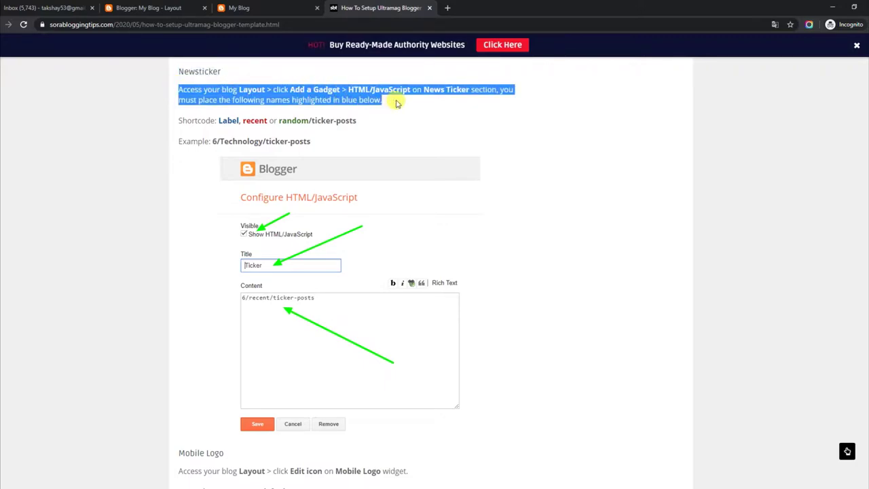
left_click_drag(179, 120, 357, 121)
left_click_drag(176, 141, 312, 147)
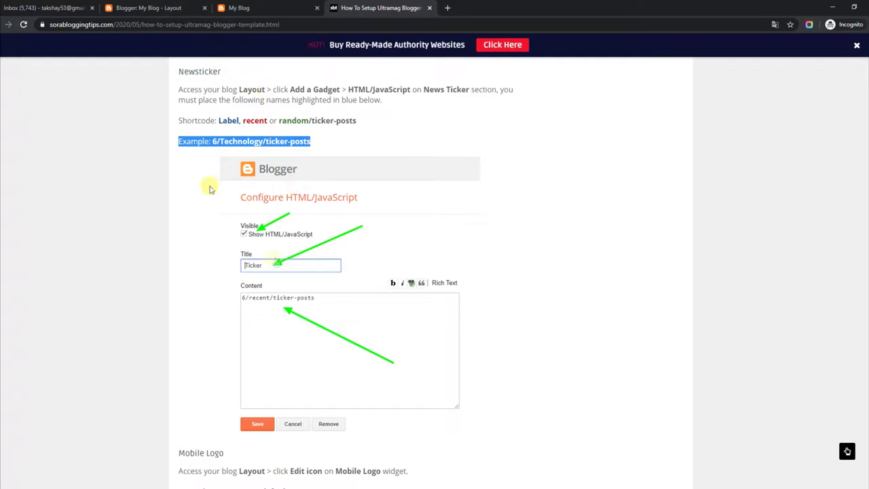
Step: Advance through the posts in the blog's news ticker to see how it works
left_click(299, 6)
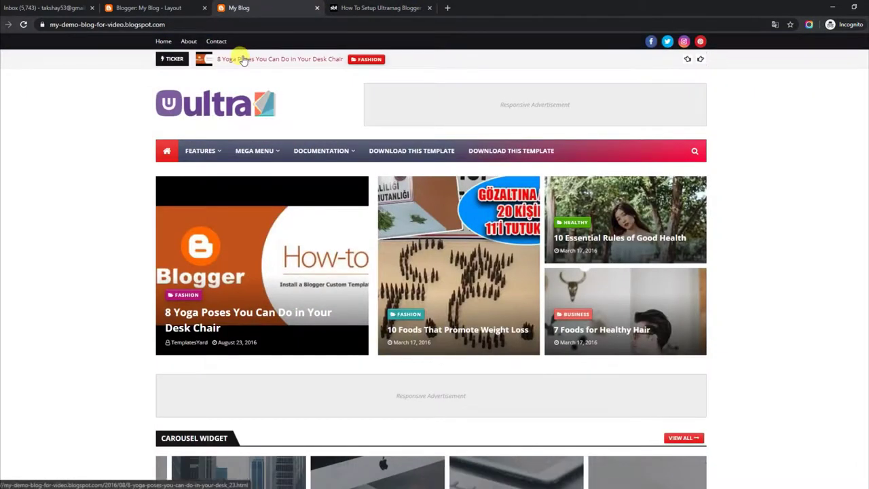
left_click(701, 61)
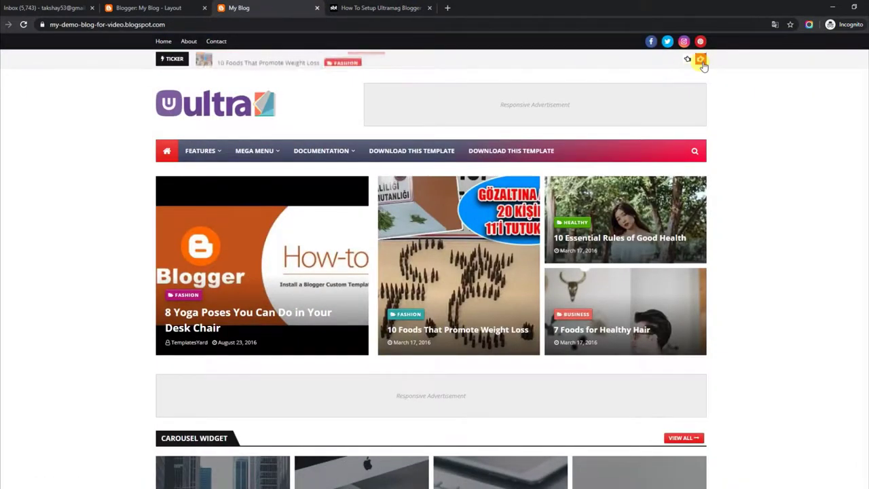
left_click(701, 61)
Step: Open the Ticker gadget's configuration in the blog layout, check its 6/recent/ticker-posts shortcode and save the gadget
left_click(133, 5)
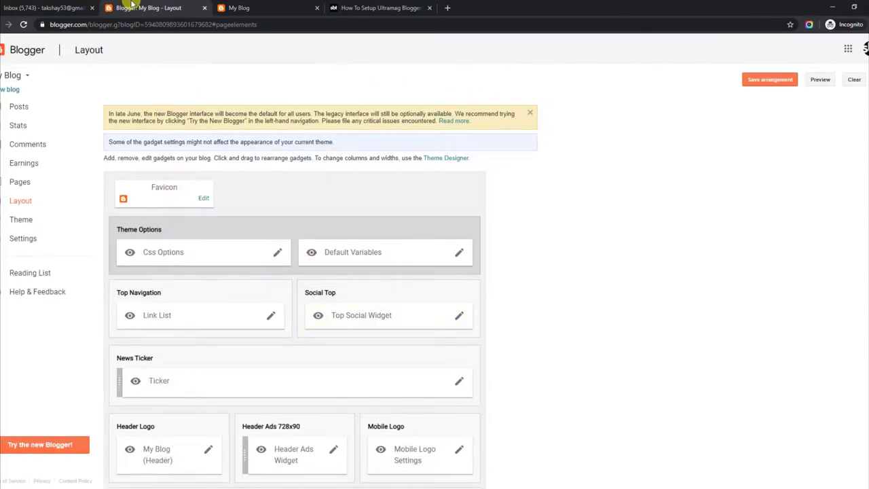
left_click(460, 382)
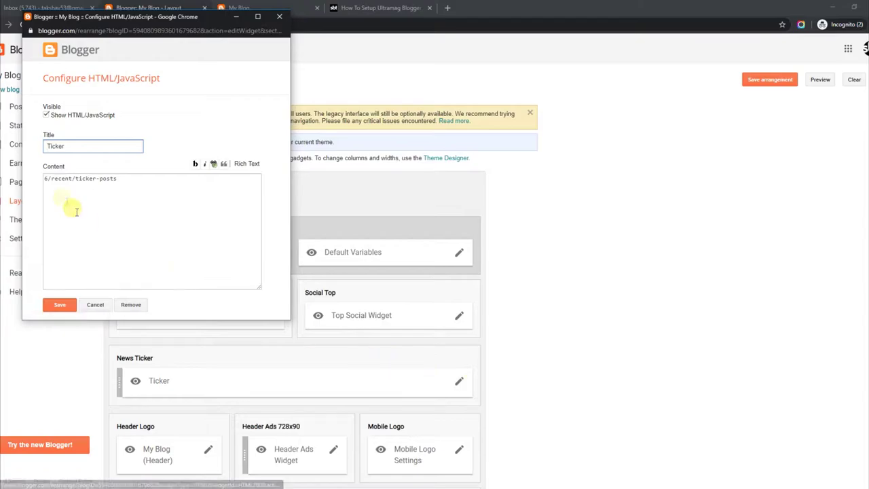
left_click_drag(45, 178, 105, 179)
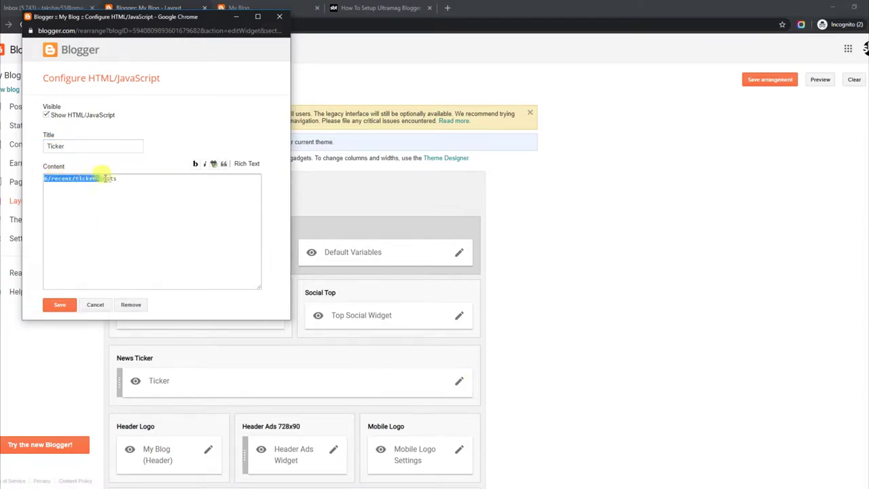
left_click(71, 309)
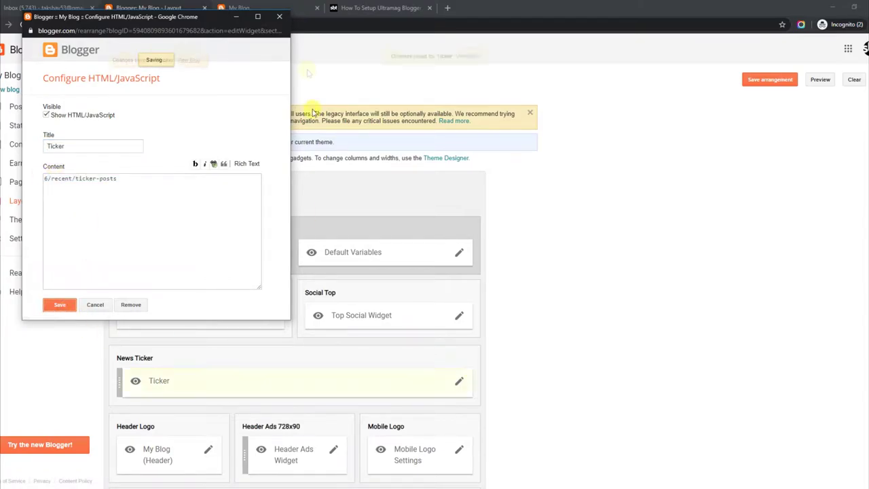
Step: Read the guide's Mobile Logo instructions, including the image, custom and default types, and look at the logo on the blog
left_click(272, 8)
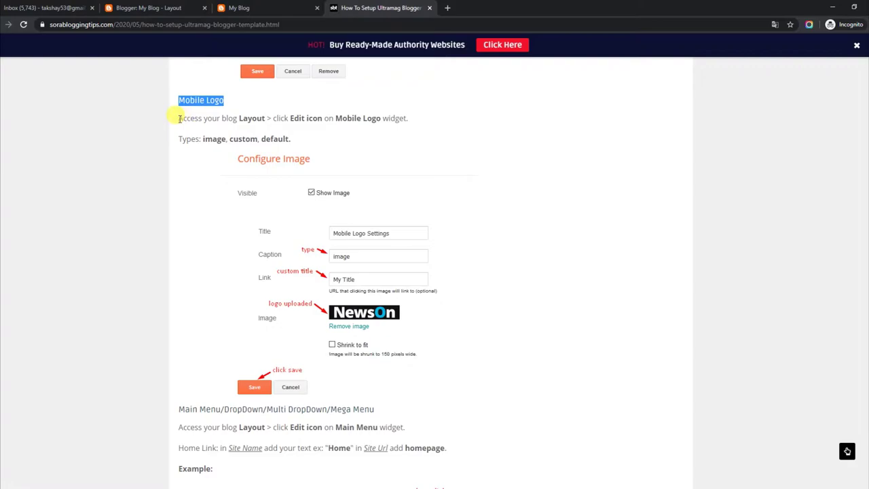
left_click_drag(179, 118, 407, 118)
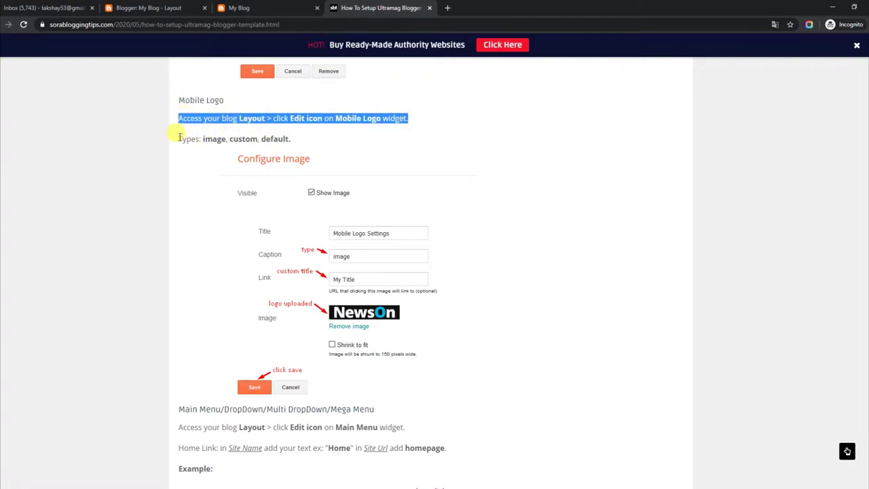
left_click_drag(180, 138, 306, 140)
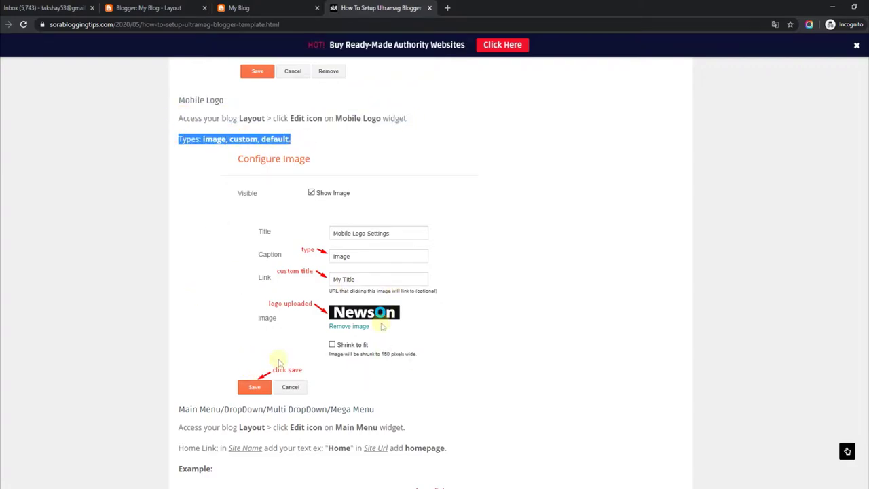
left_click(292, 5)
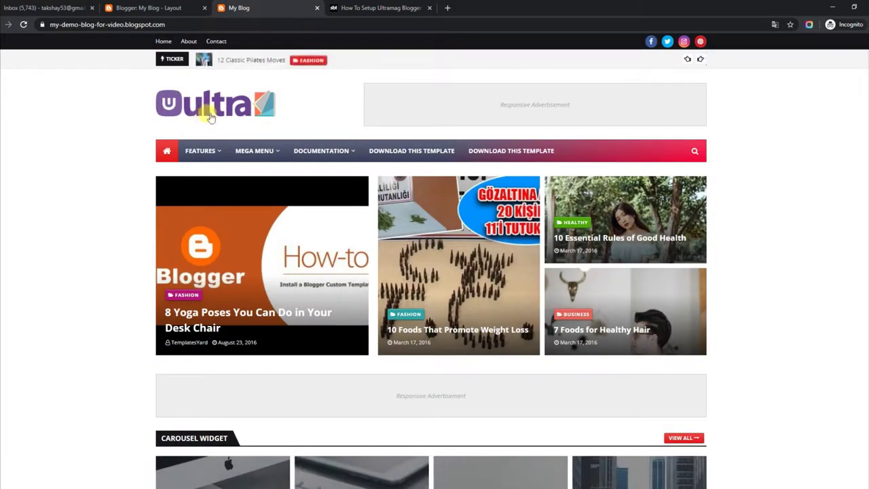
Step: Open the Mobile Logo Settings gadget in the blog layout, review its caption and link, and save it
left_click(134, 6)
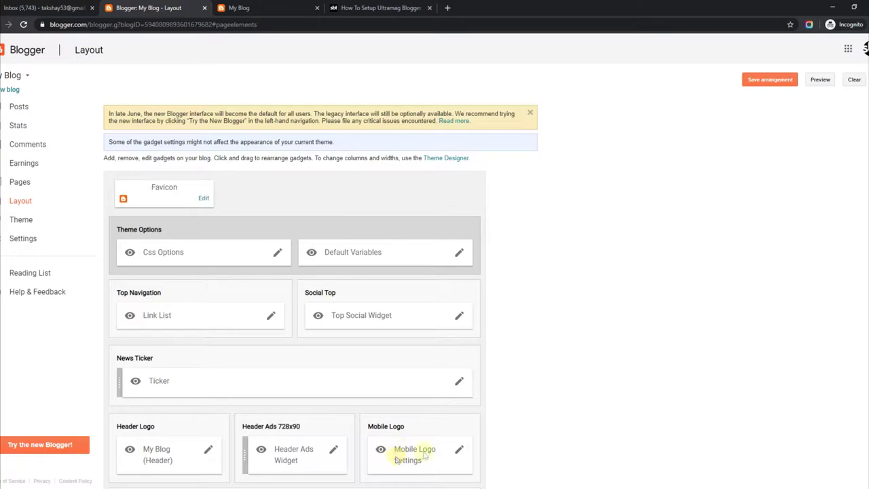
left_click(459, 451)
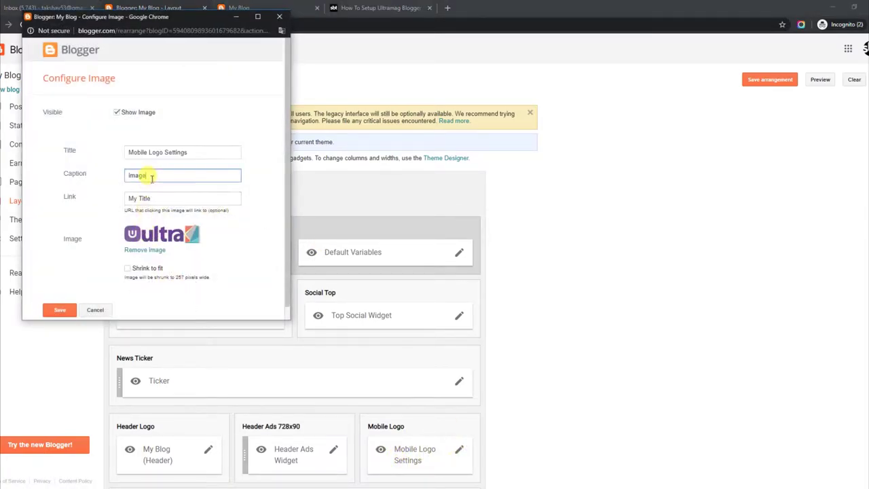
left_click(148, 198)
left_click(60, 310)
Step: Read the guide's Main Menu instructions on the home link, one- and two-underscore sub links, mega-menu shortcodes and the example link list
left_click(265, 8)
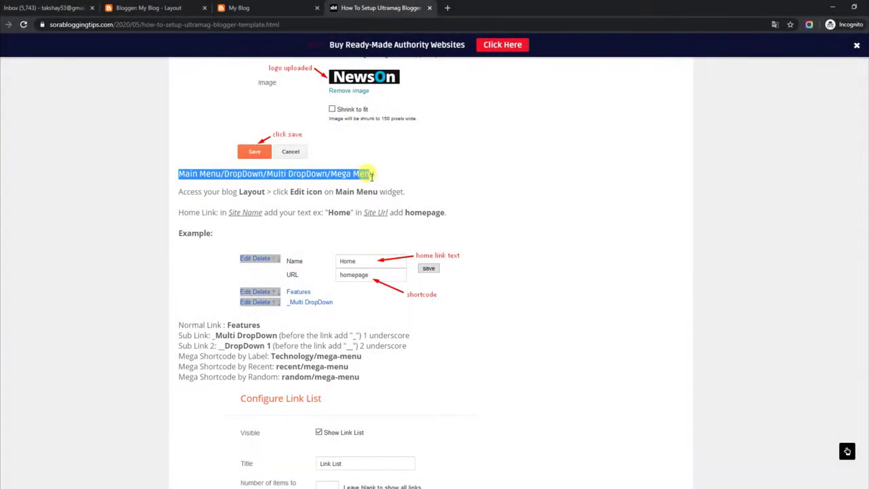
left_click_drag(178, 191, 407, 196)
left_click_drag(180, 212, 445, 212)
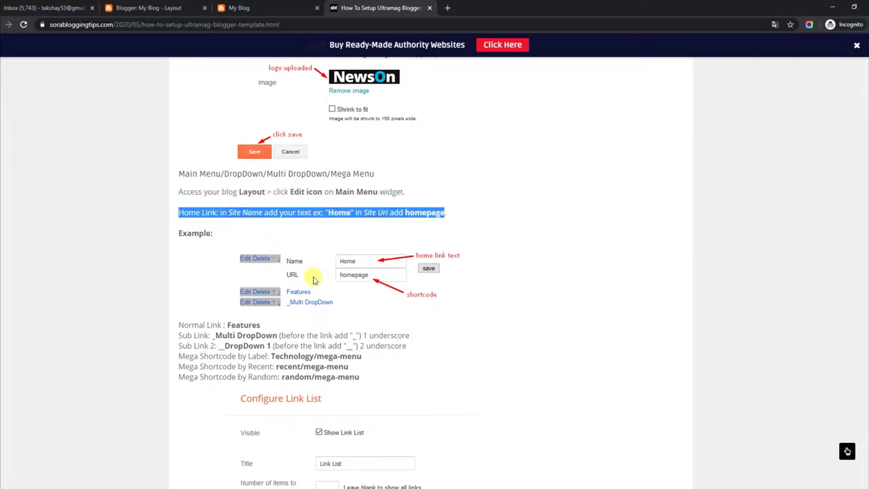
left_click_drag(179, 325, 272, 328)
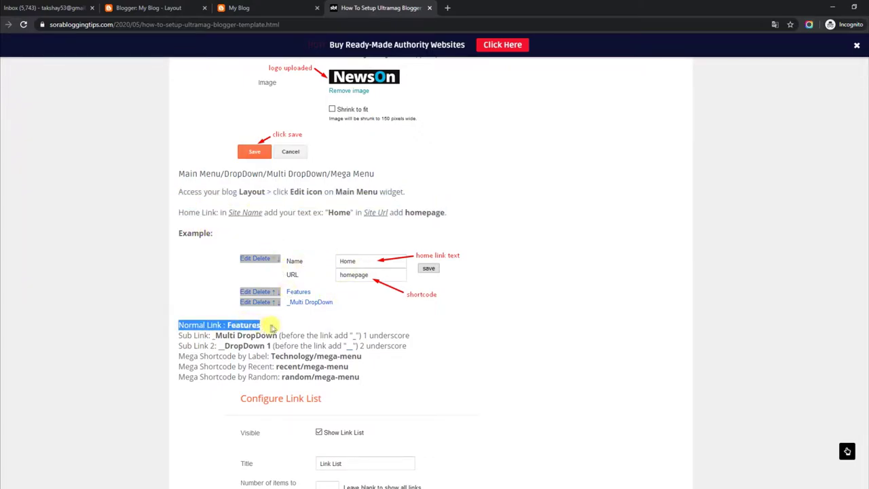
left_click_drag(178, 334, 411, 338)
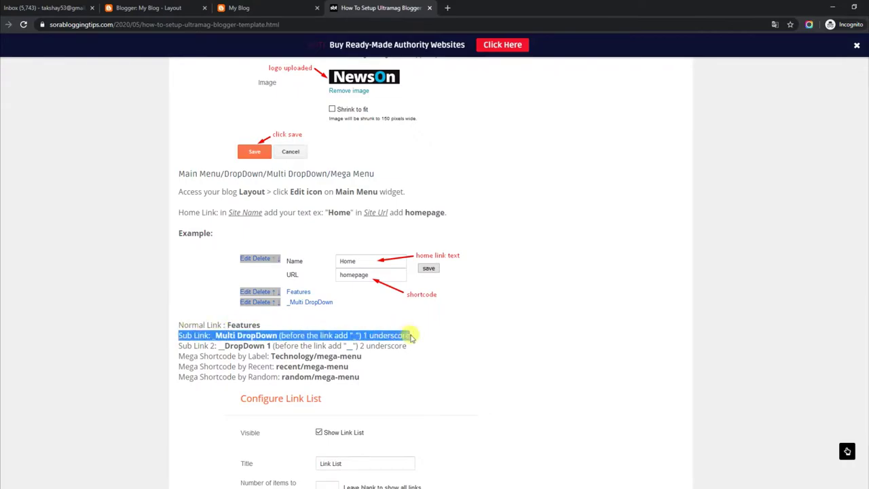
left_click_drag(178, 347, 404, 343)
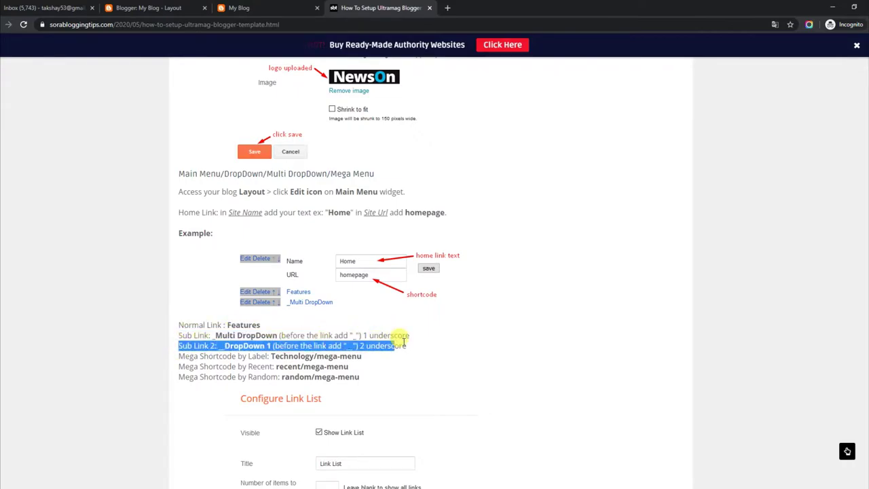
left_click_drag(181, 354, 366, 358)
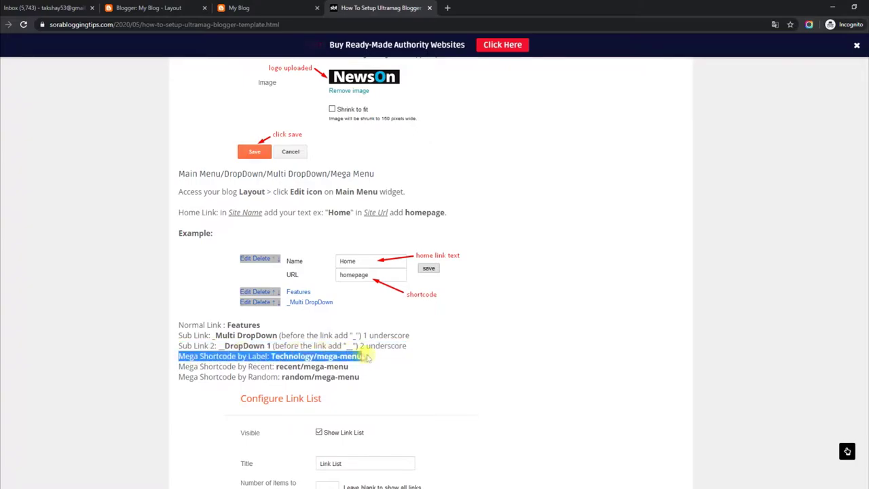
left_click(184, 365)
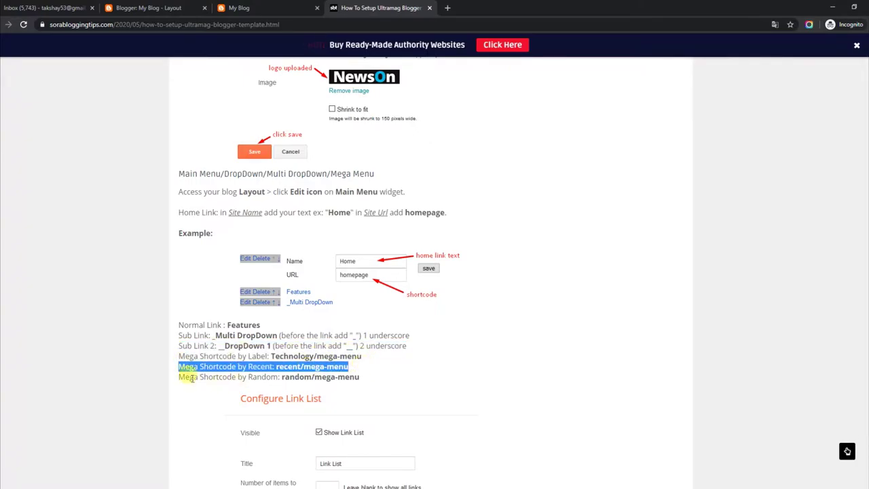
left_click_drag(180, 375, 355, 375)
left_click(388, 387)
scroll(389, 388, "down", 2)
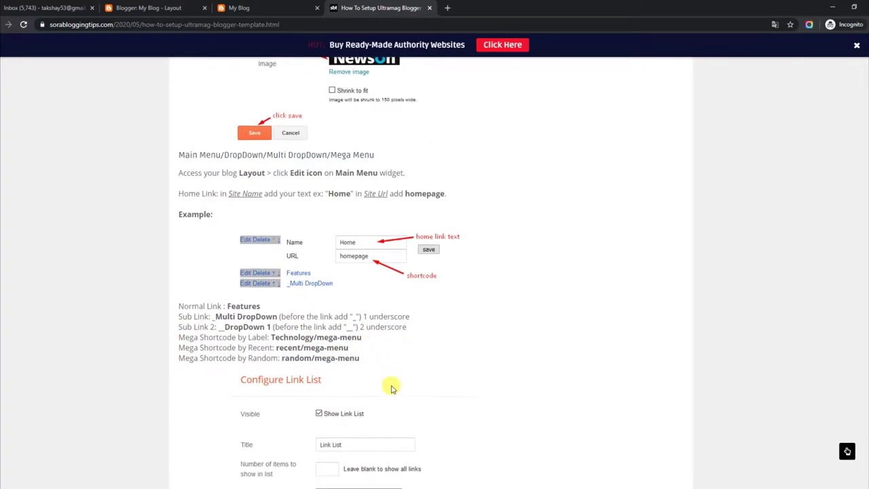
scroll(391, 387, "down", 3)
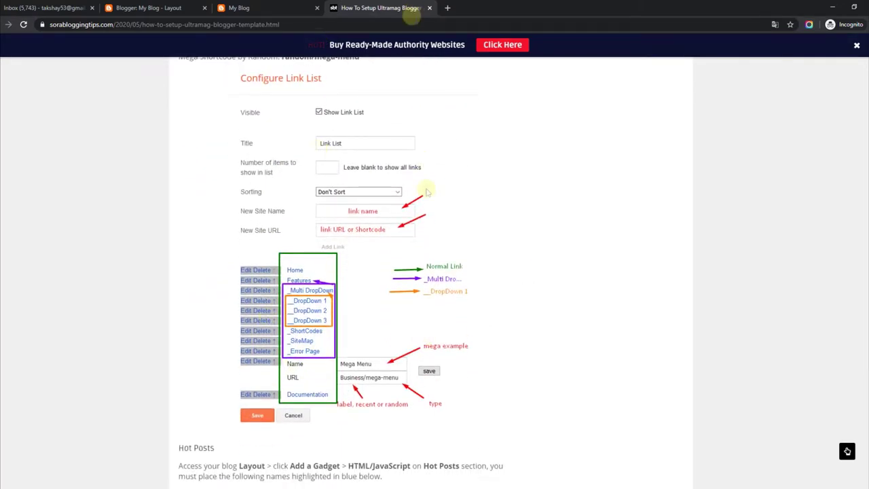
Step: Inspect the Features, Mega Menu and Documentation entries of the blog's main menu
left_click(307, 8)
mouse_move(202, 151)
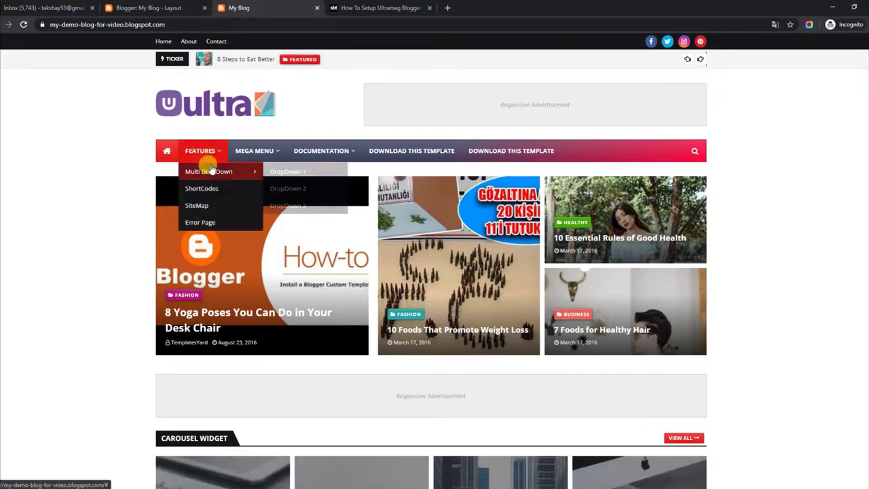
mouse_move(265, 155)
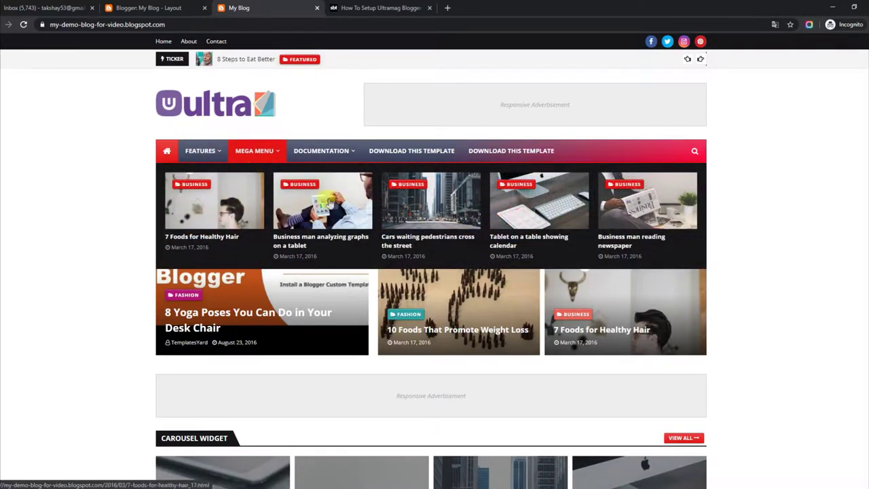
mouse_move(349, 150)
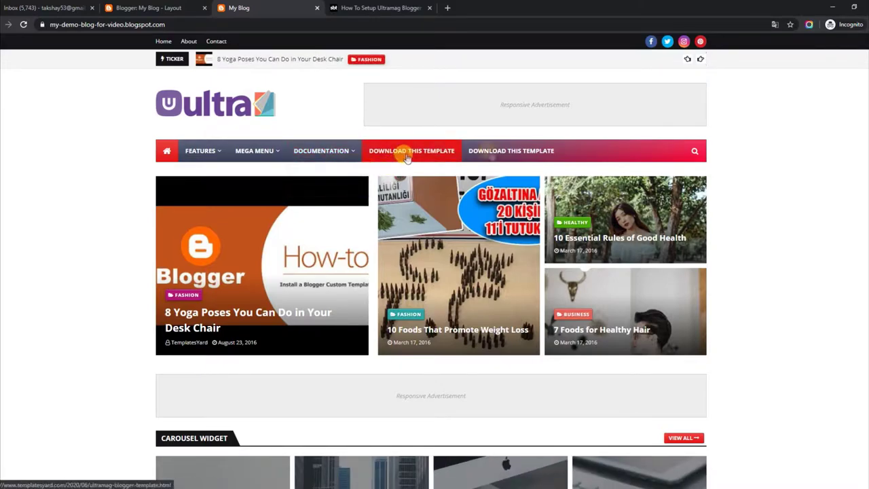
Step: In the main menu's Link List gadget, review the Mega Menu link's Business/mega-menu URL, save that link and save the gadget
left_click(193, 6)
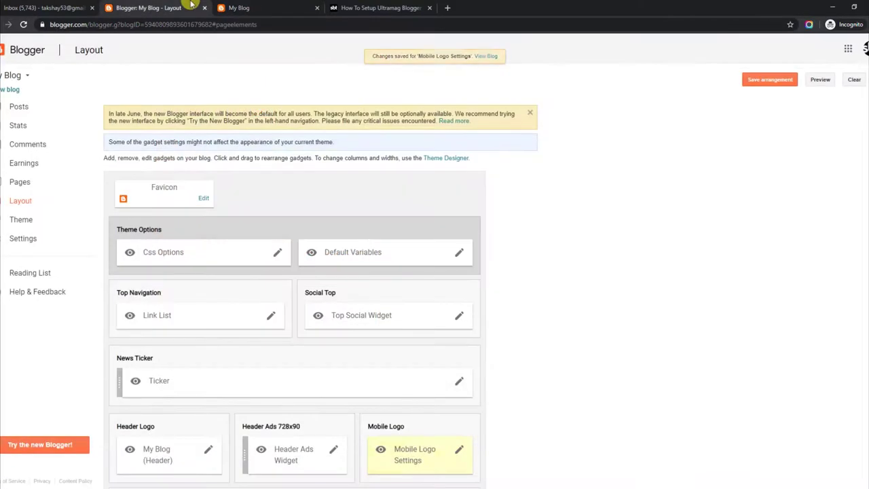
scroll(801, 212, "down", 3)
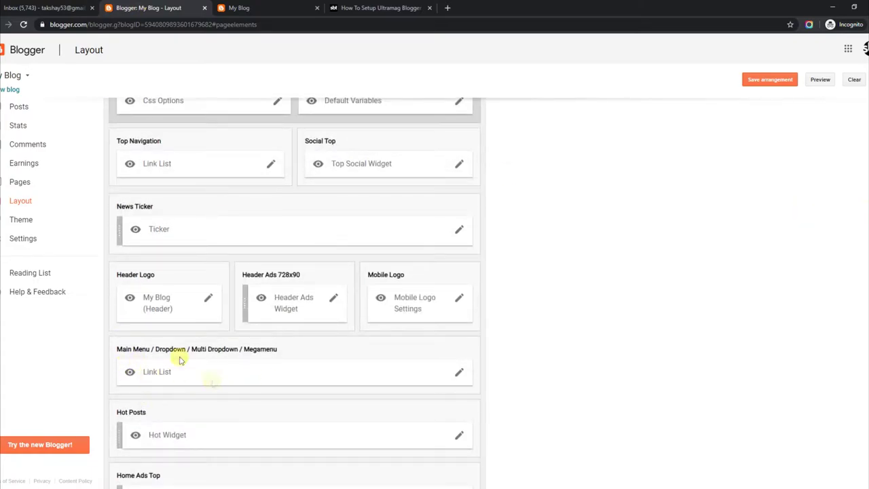
left_click(458, 372)
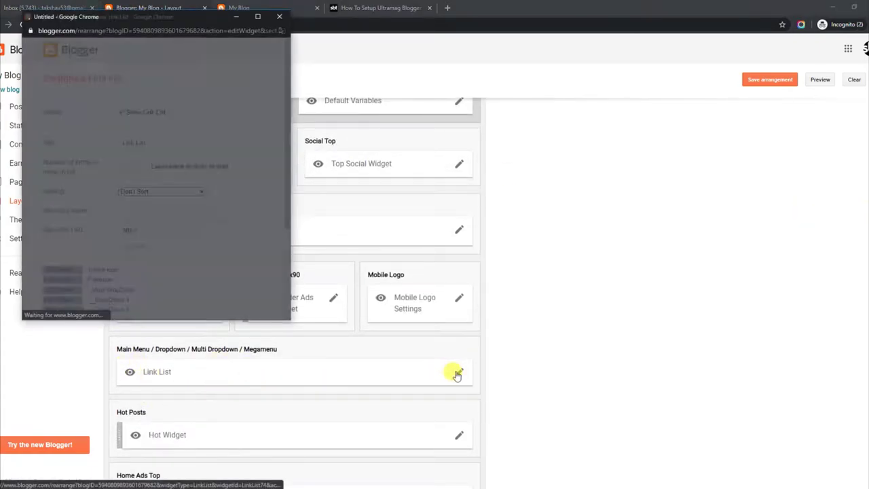
left_click_drag(285, 196, 281, 237)
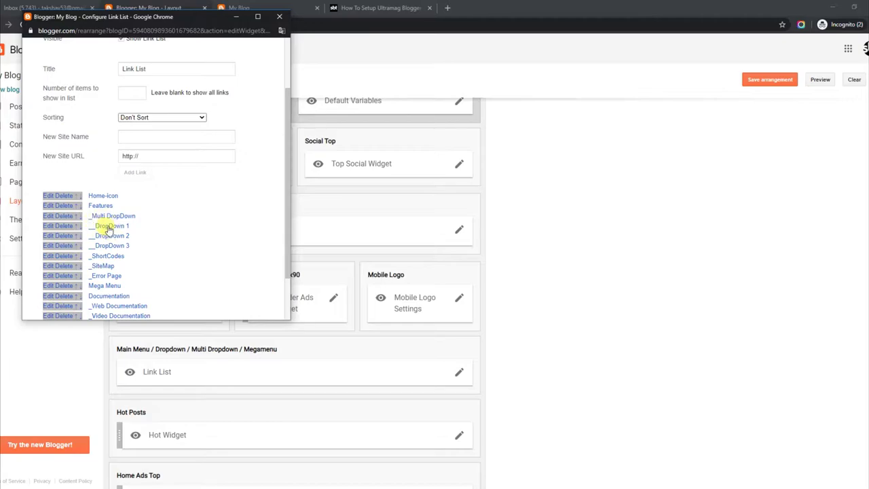
left_click(47, 285)
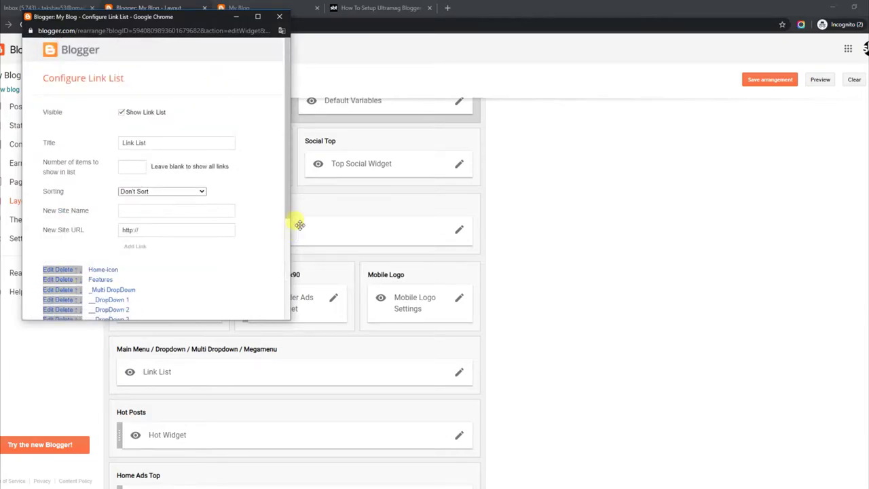
left_click_drag(287, 206, 288, 288)
left_click(201, 255)
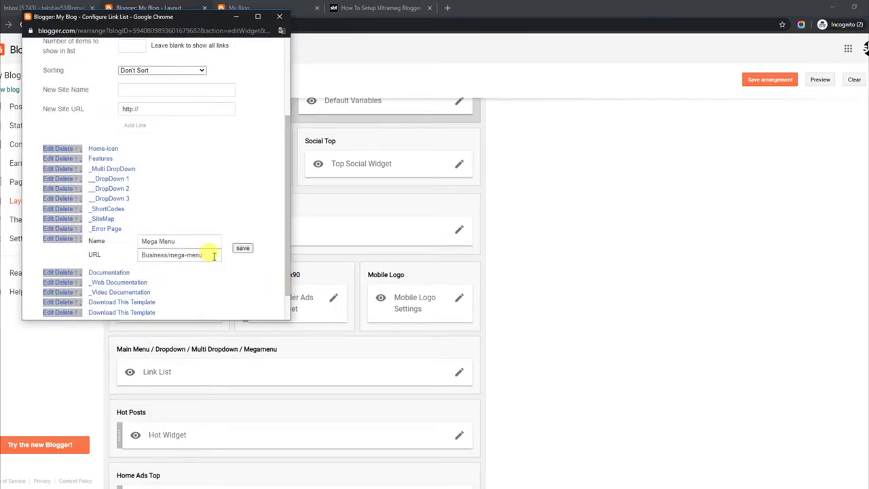
left_click_drag(213, 255, 139, 253)
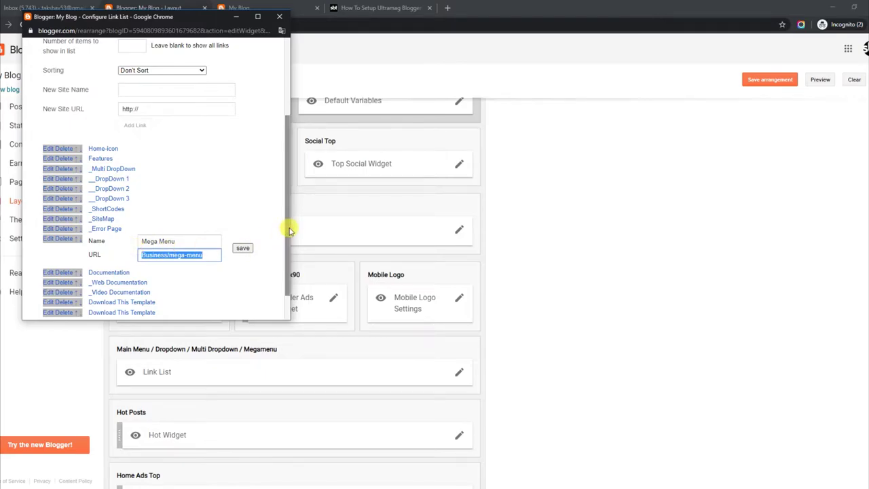
left_click_drag(287, 229, 287, 258)
left_click(242, 211)
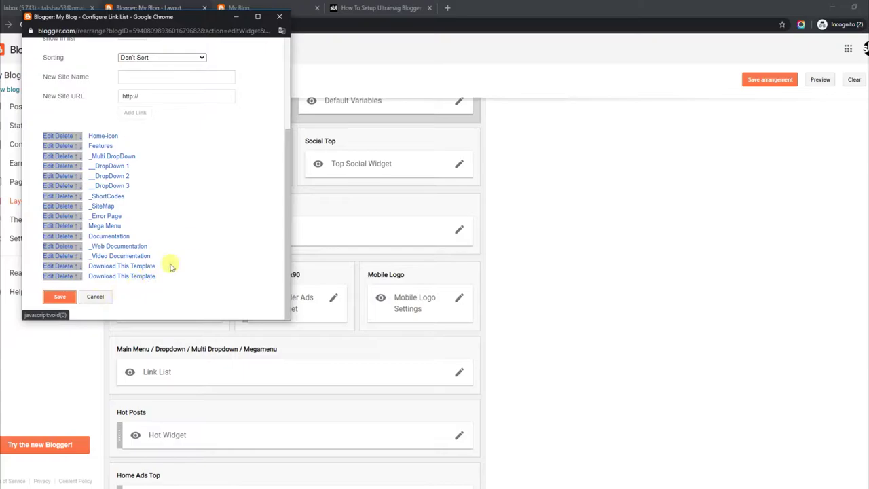
left_click(60, 296)
Step: Read the guide's Hot Posts instructions, shortcodes and Technology/hot-posts example, and look at the hot posts on the blog
left_click(271, 7)
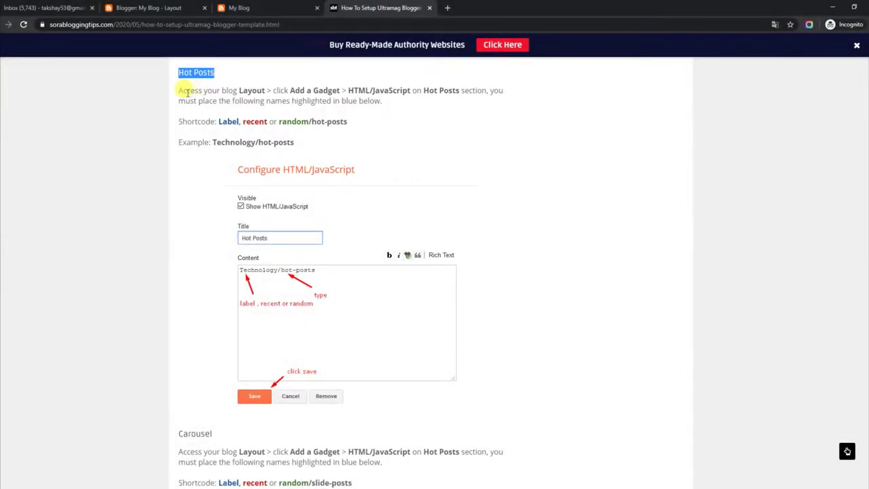
left_click_drag(178, 92, 401, 100)
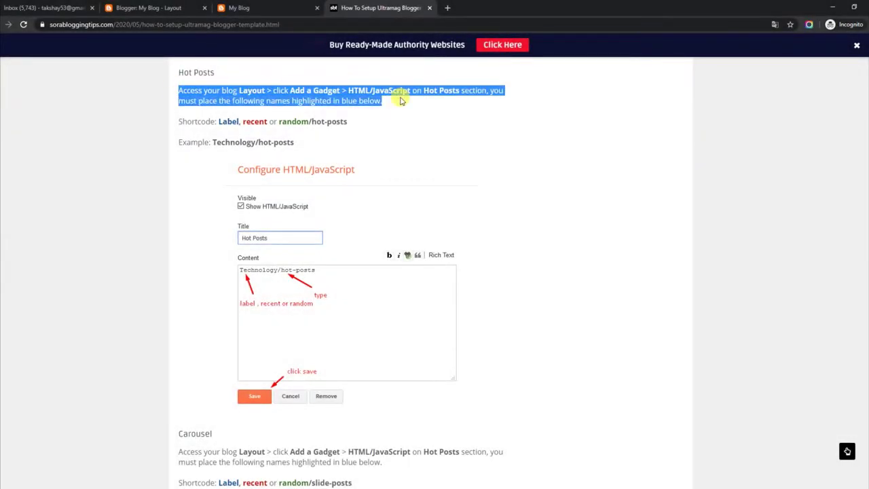
left_click_drag(179, 120, 360, 123)
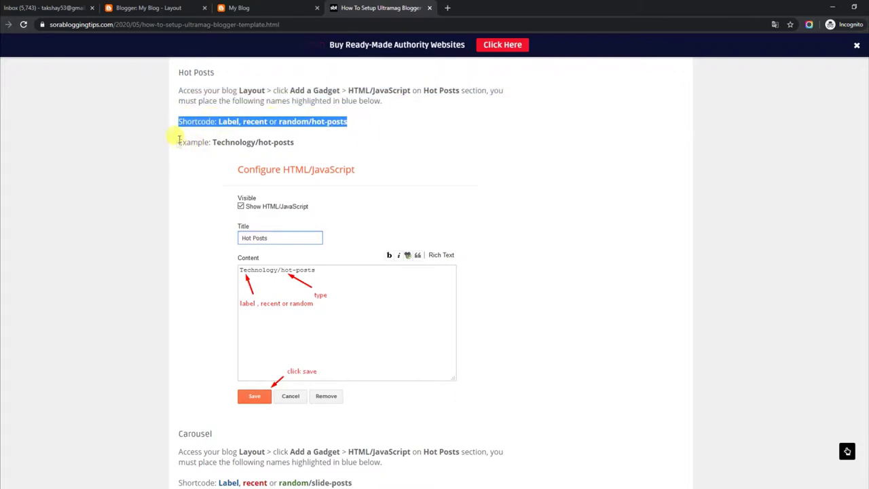
left_click_drag(178, 142, 290, 141)
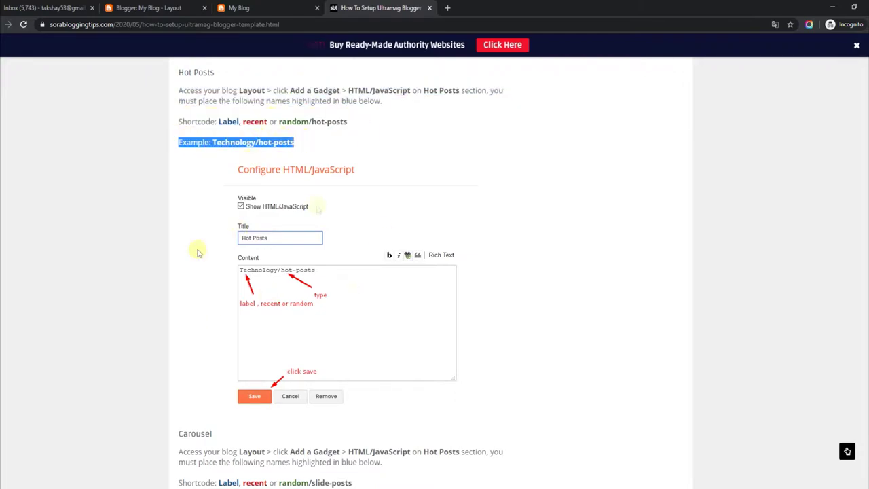
left_click(279, 6)
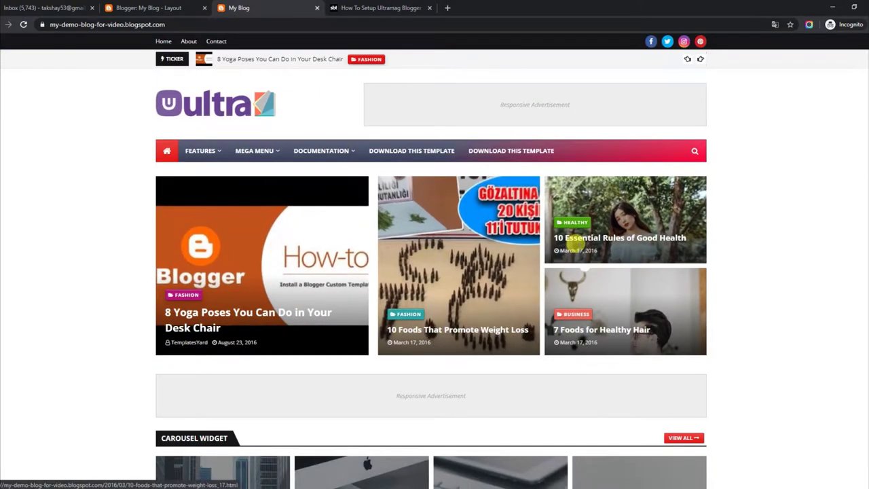
Step: Set the Hot Posts gadget's content to random/hot-posts, save it and reload the blog
left_click(182, 7)
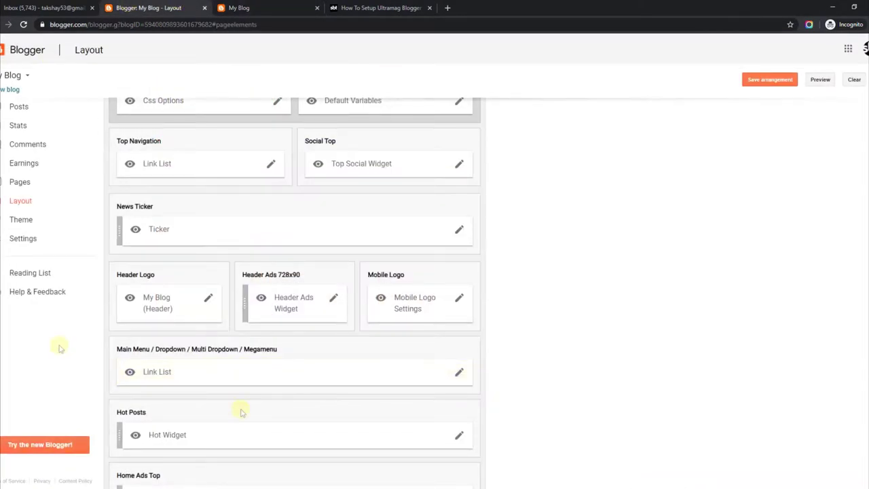
left_click(458, 435)
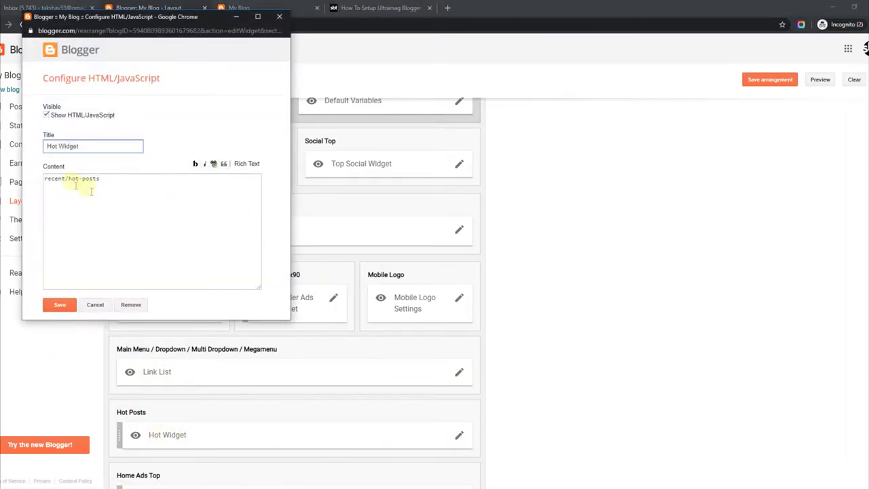
left_click(64, 179)
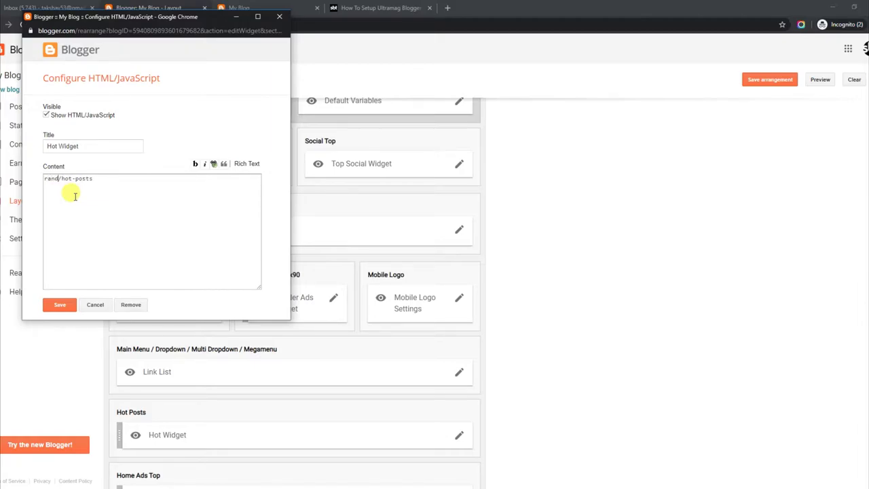
left_click(63, 306)
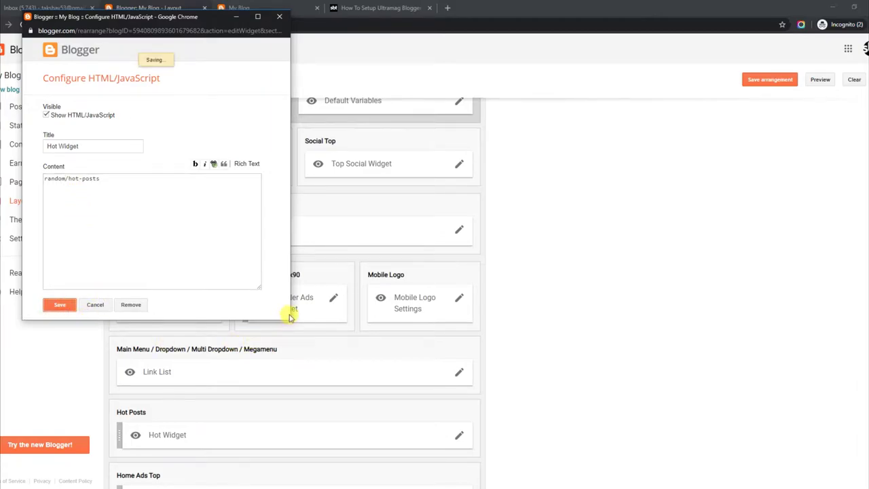
left_click(262, 9)
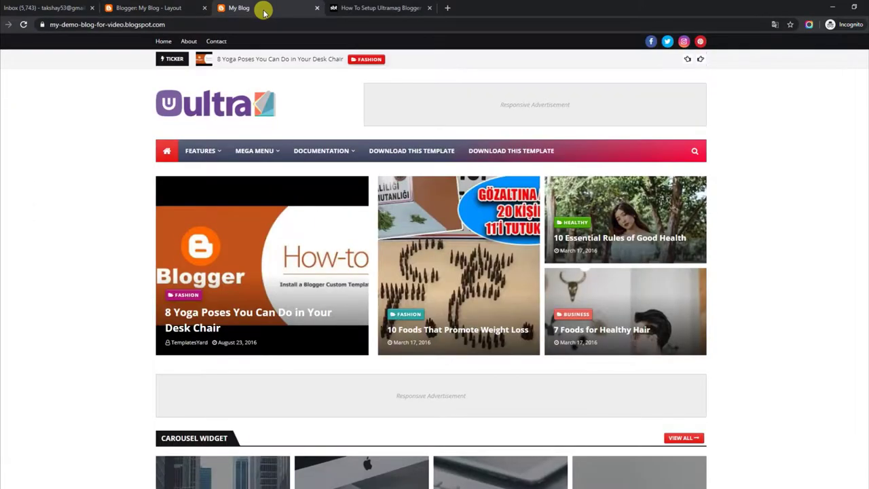
left_click(23, 25)
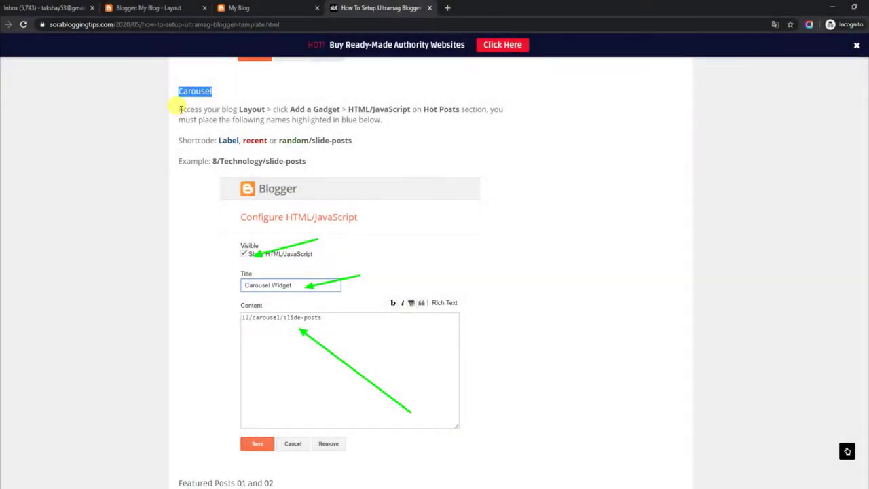
Step: Read the guide's Carousel instructions, slide-posts shortcodes and 8/Technology/slide-posts example, and advance the carousel on the blog
left_click_drag(179, 109, 404, 120)
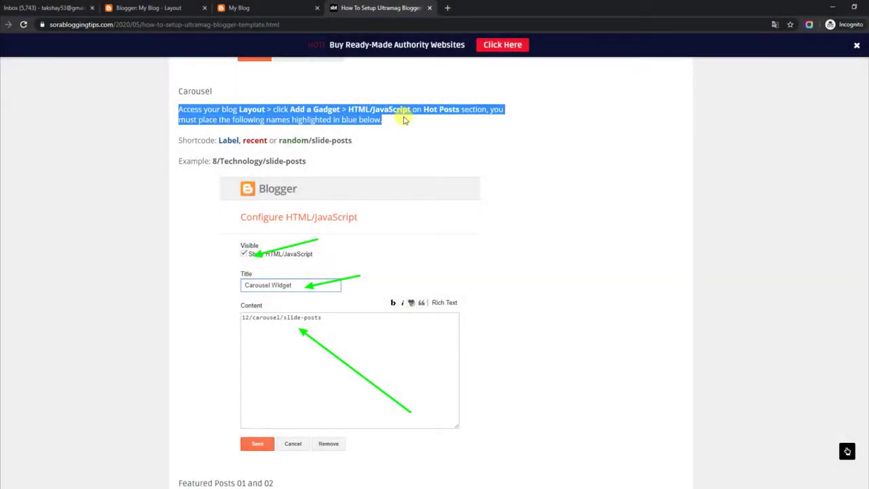
left_click_drag(179, 139, 353, 143)
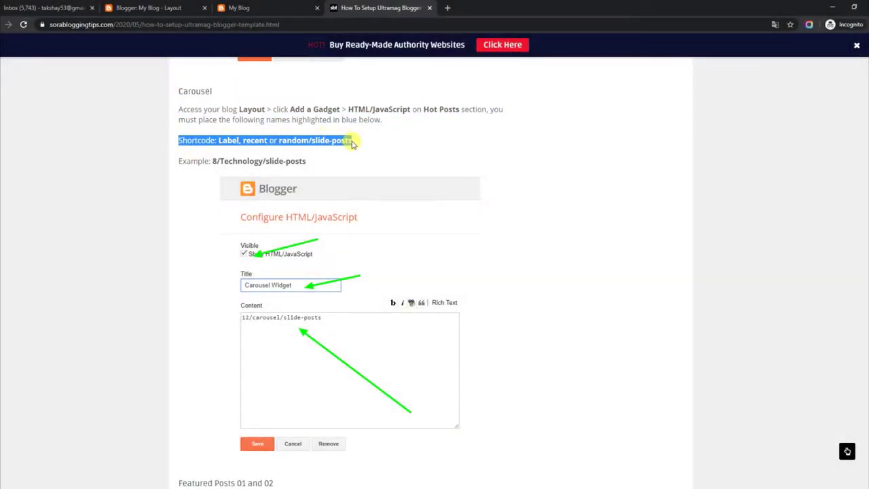
left_click_drag(179, 160, 306, 162)
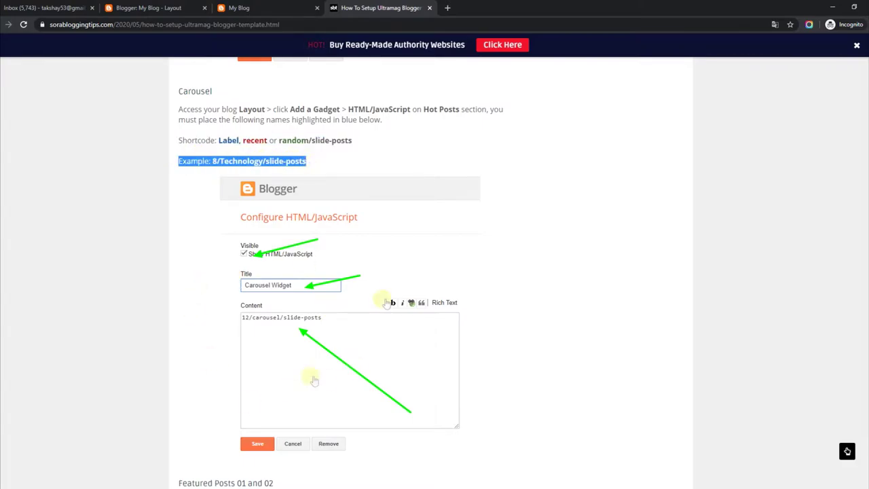
left_click(296, 5)
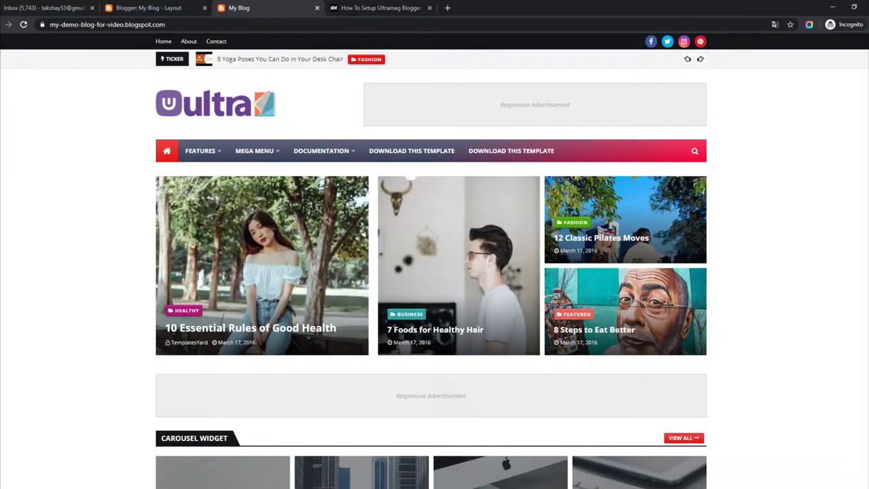
scroll(833, 143, "down", 5)
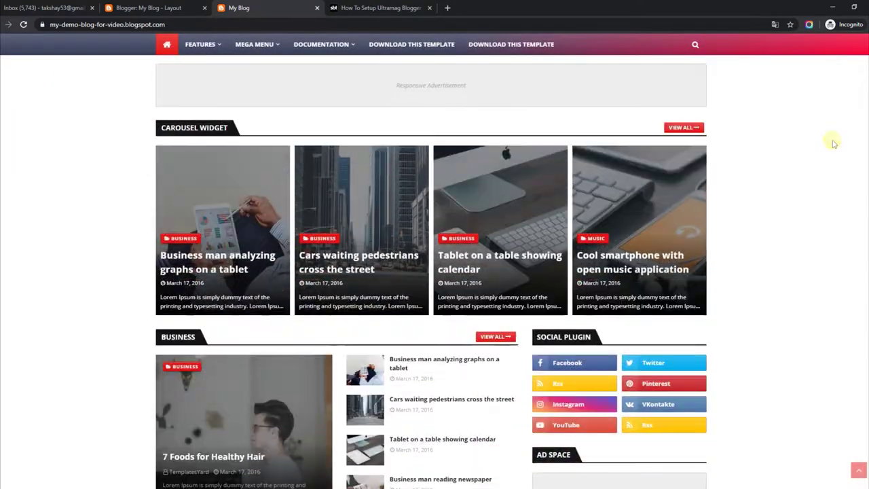
left_click(699, 231)
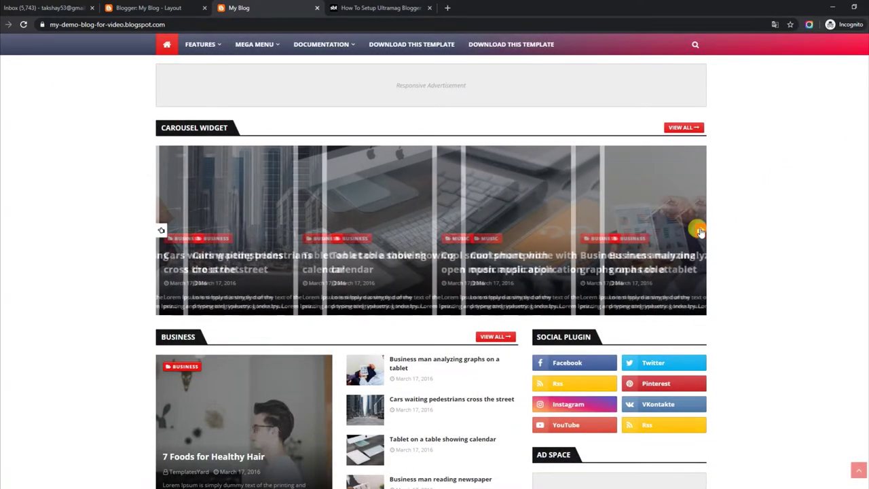
left_click(699, 231)
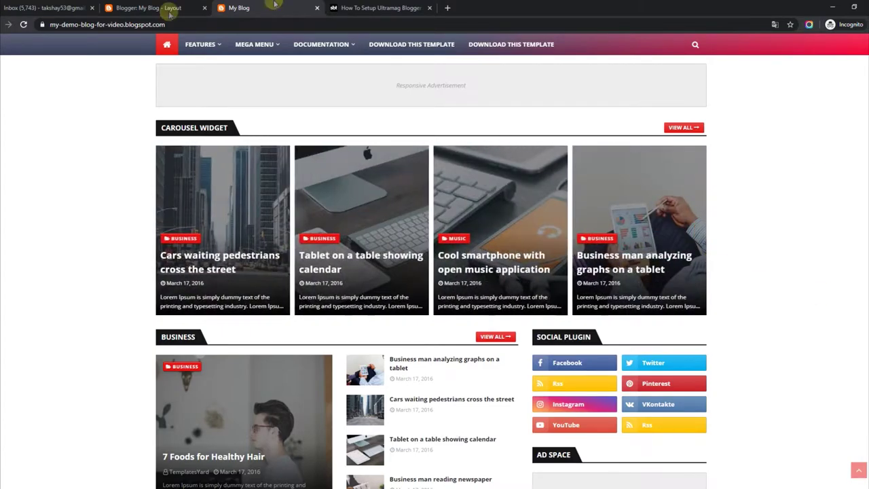
Step: In the layout's Carousel Widget gadget, review the 8/Technology/slide-posts content, save the gadget and return to the blog
left_click(161, 11)
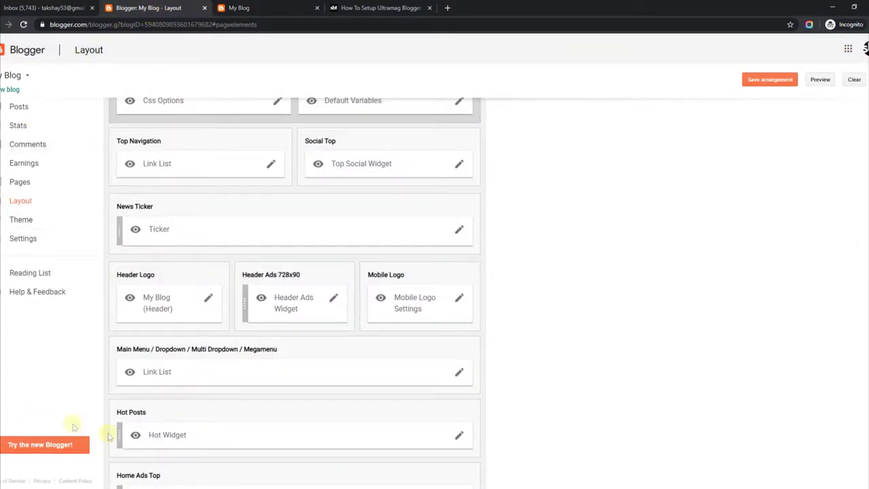
scroll(577, 246, "down", 4)
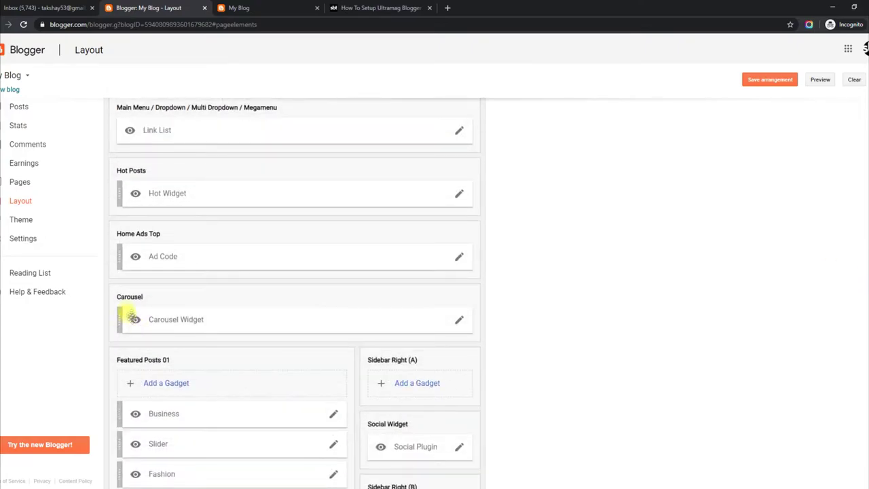
left_click(458, 320)
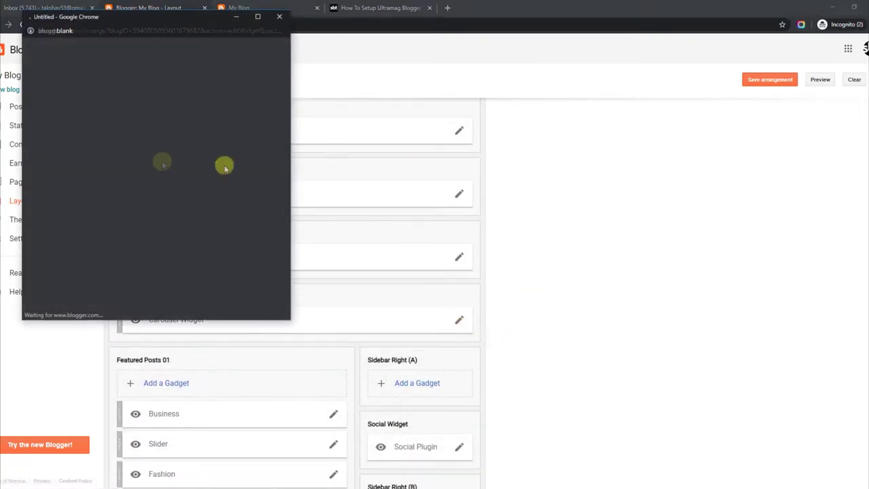
left_click(46, 177)
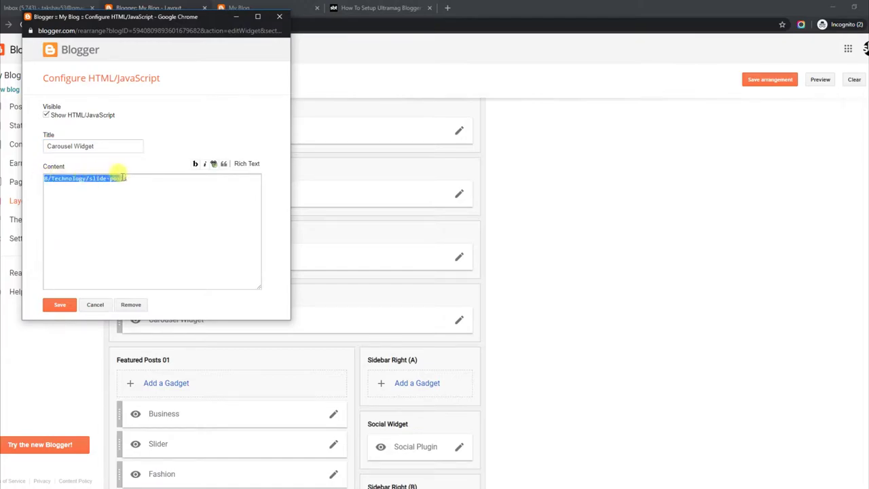
left_click(53, 178)
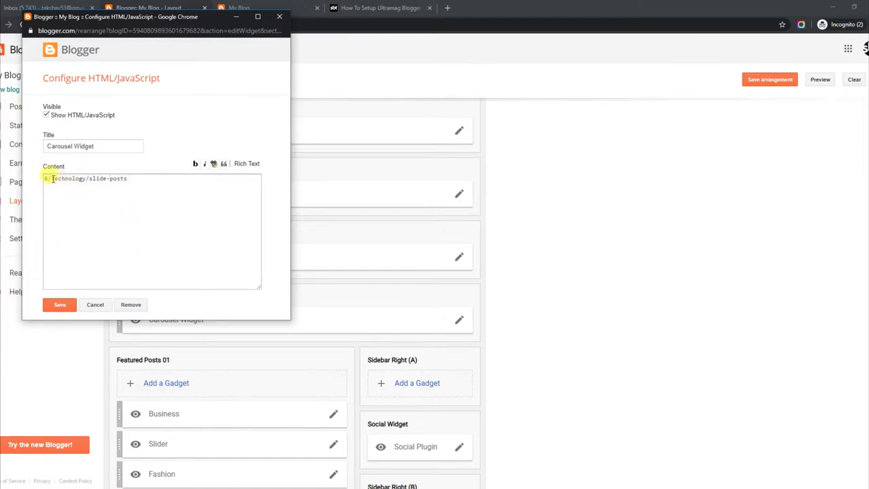
left_click(62, 304)
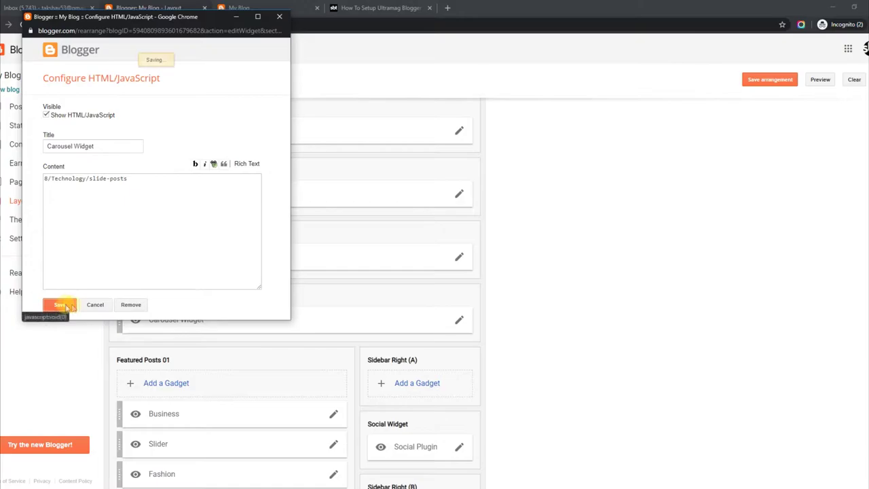
left_click(281, 5)
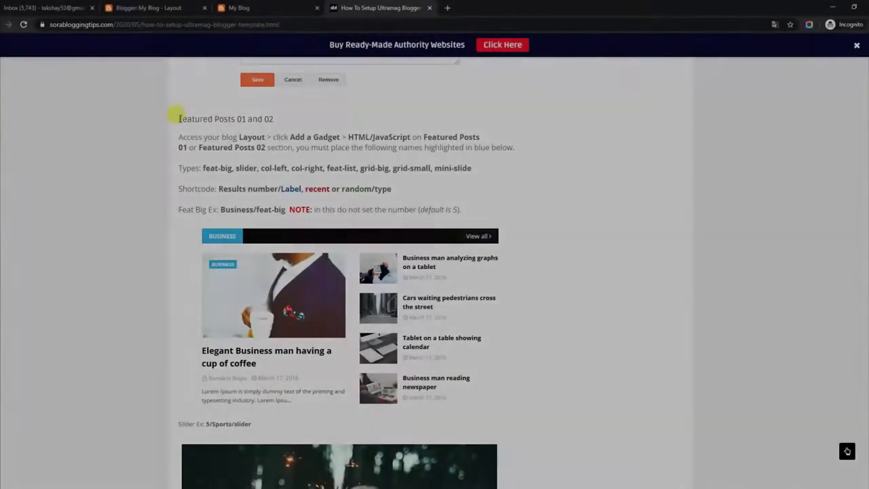
Step: Read the guide's Featured Posts 01 and 02 instructions, covering the block types, the shortcode format and the Business/feat-big example with its note
left_click_drag(178, 117, 226, 117)
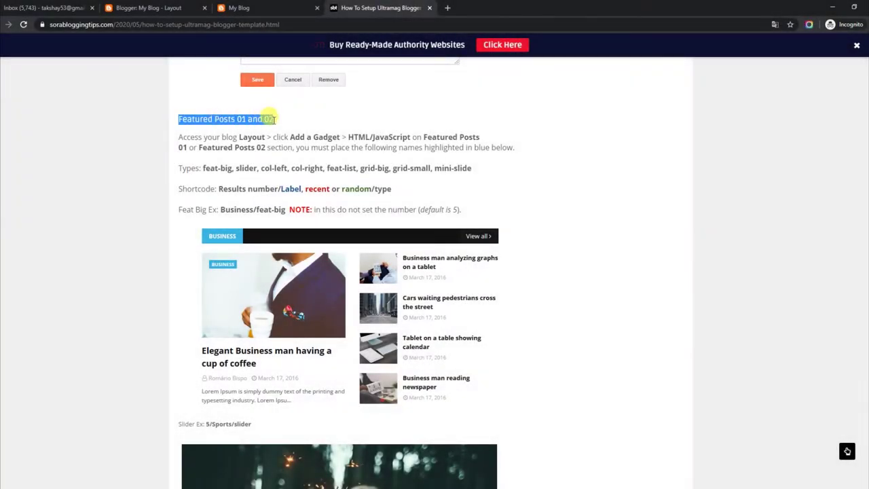
left_click_drag(181, 137, 510, 146)
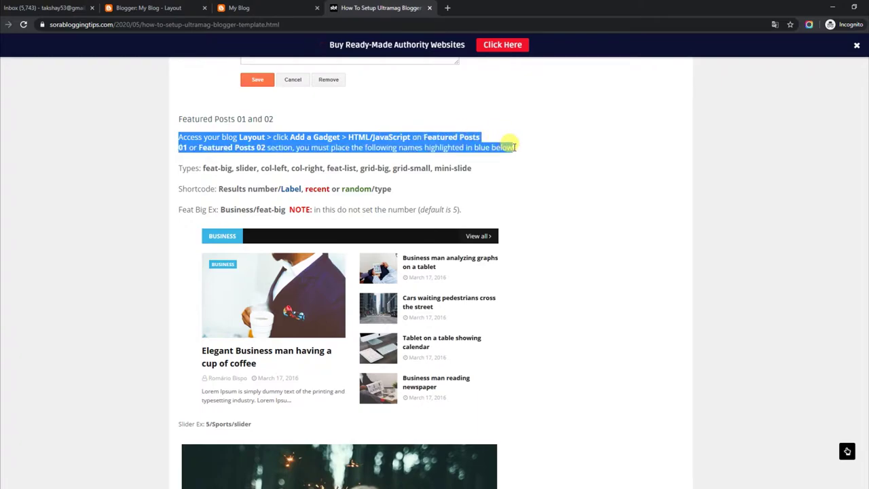
left_click_drag(180, 168, 461, 167)
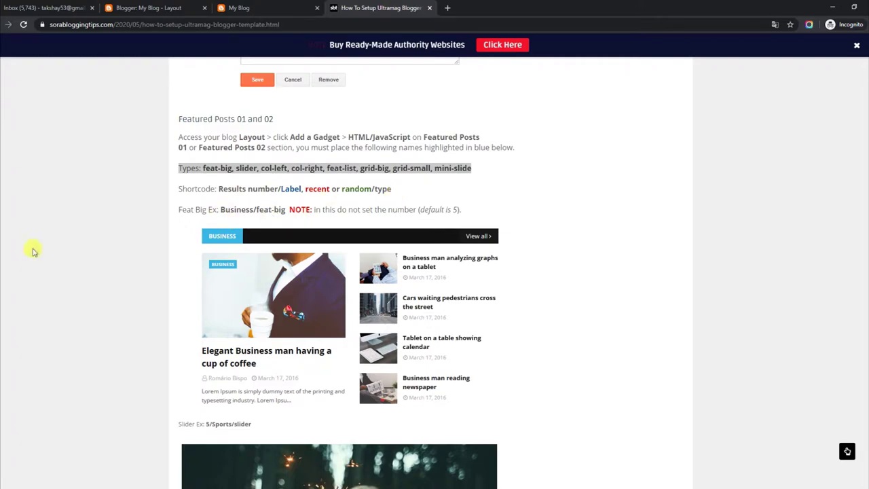
left_click(23, 24)
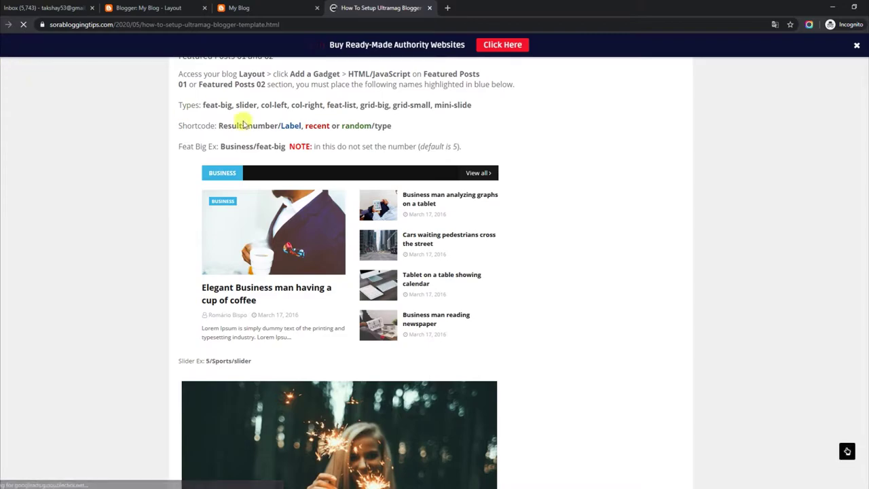
left_click_drag(218, 126, 373, 125)
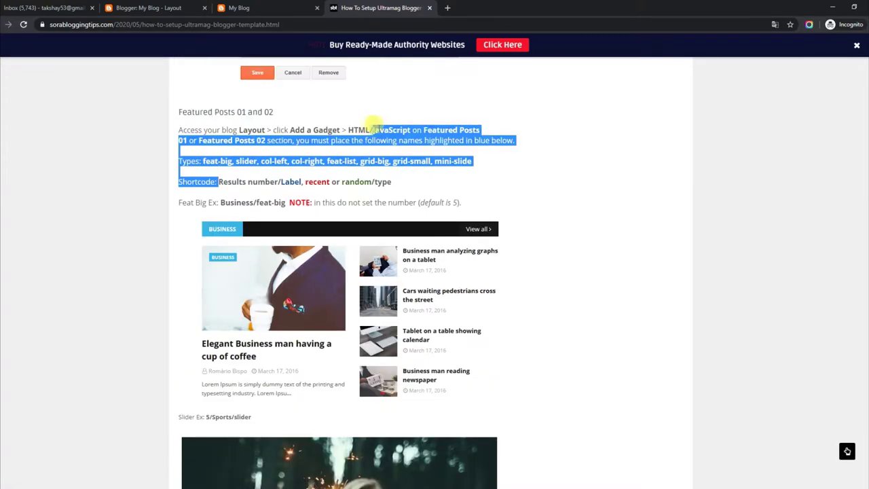
left_click(399, 183)
left_click_drag(221, 202, 431, 204)
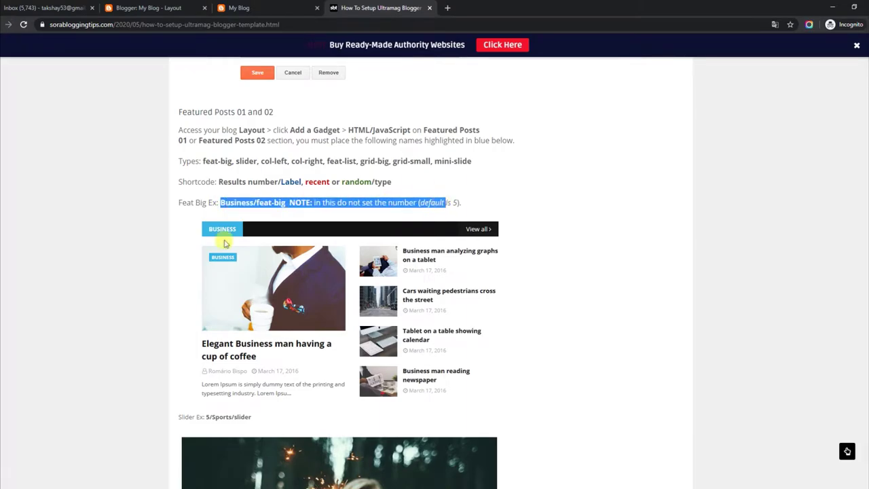
Step: Examine the Business featured block and the Slider block on the blog's homepage
left_click(272, 8)
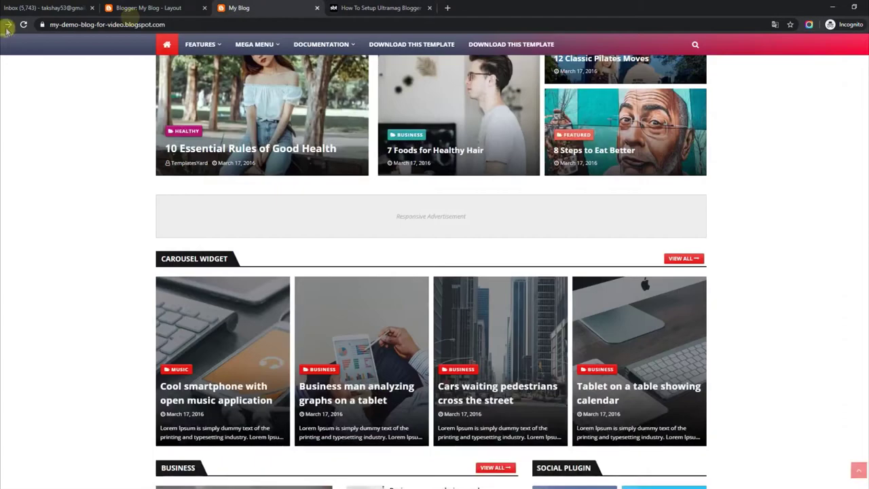
scroll(435, 170, "down", 5)
scroll(435, 170, "up", 1)
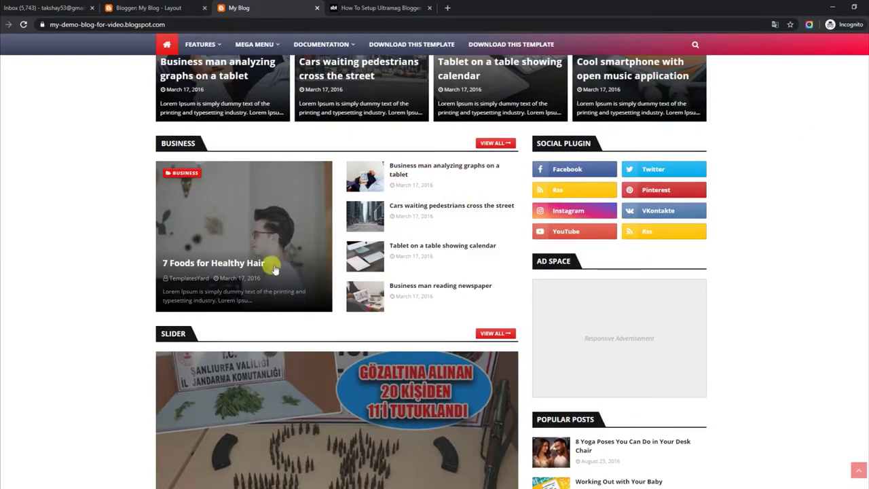
Step: In the layout's Featured Posts 01 section, review the Business gadget's Business/feat-big content and save the gadget
left_click(182, 8)
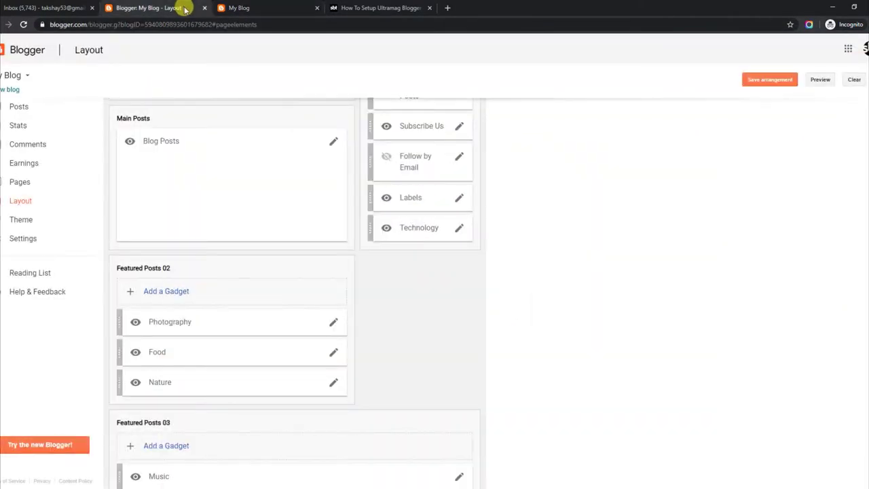
scroll(194, 221, "up", 5)
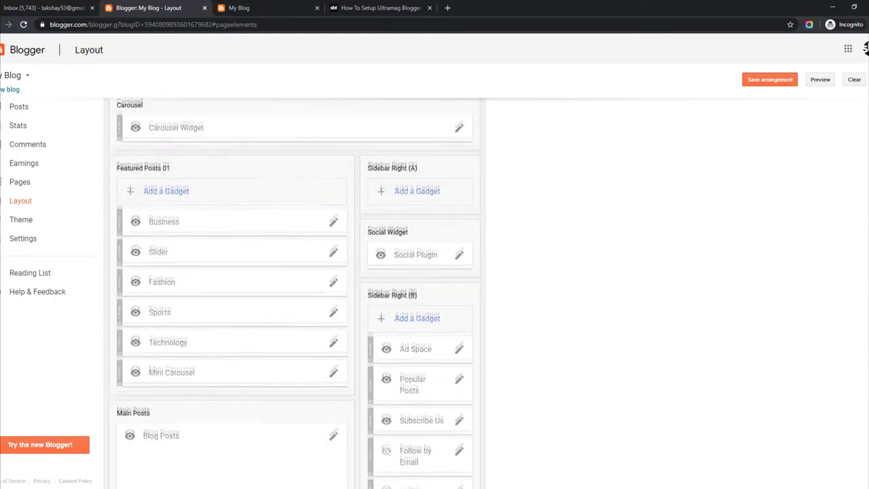
left_click(331, 227)
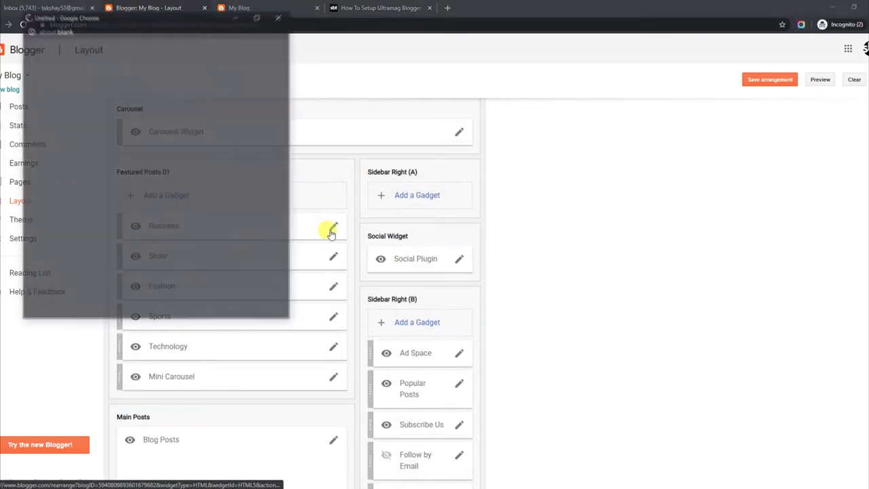
left_click_drag(43, 177, 75, 178)
left_click(60, 304)
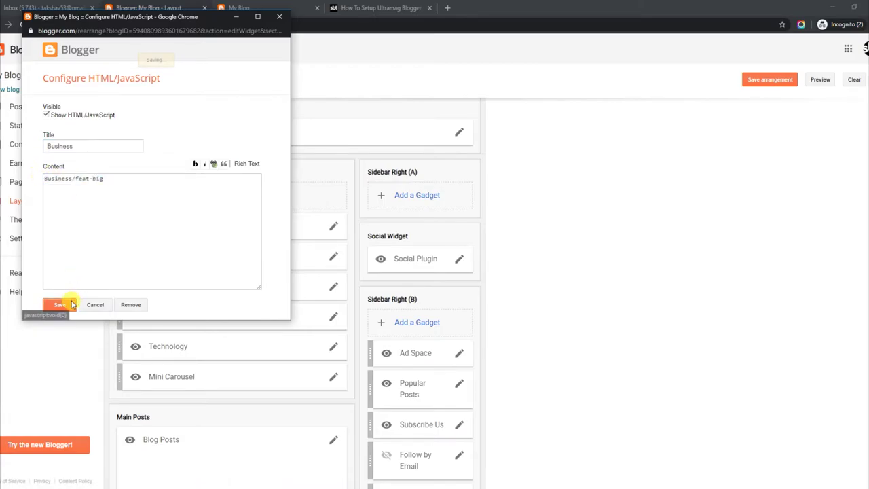
Step: Review the 5/Fashion/slider content of the Slider gadget in Featured Posts 01 and save the gadget
left_click(334, 259)
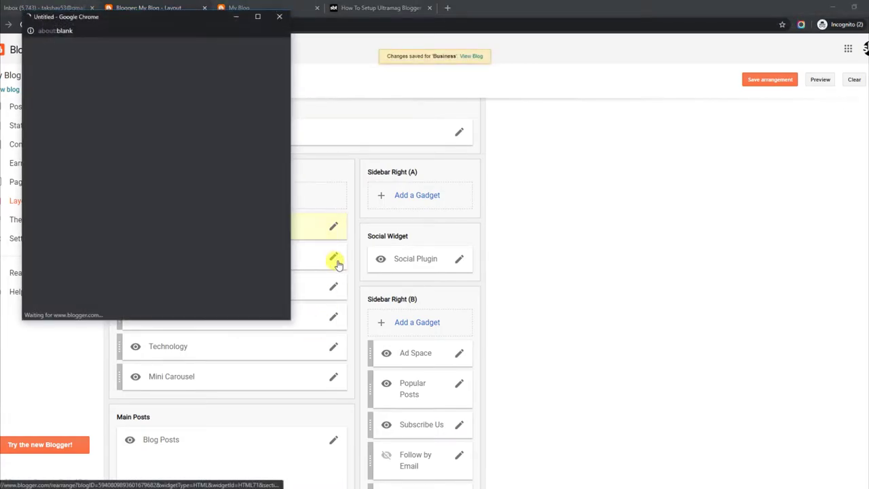
left_click(46, 177)
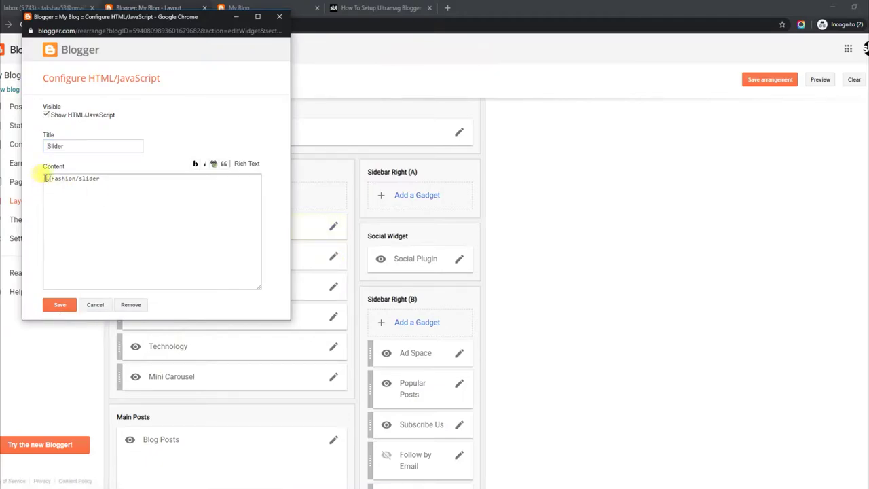
left_click(73, 305)
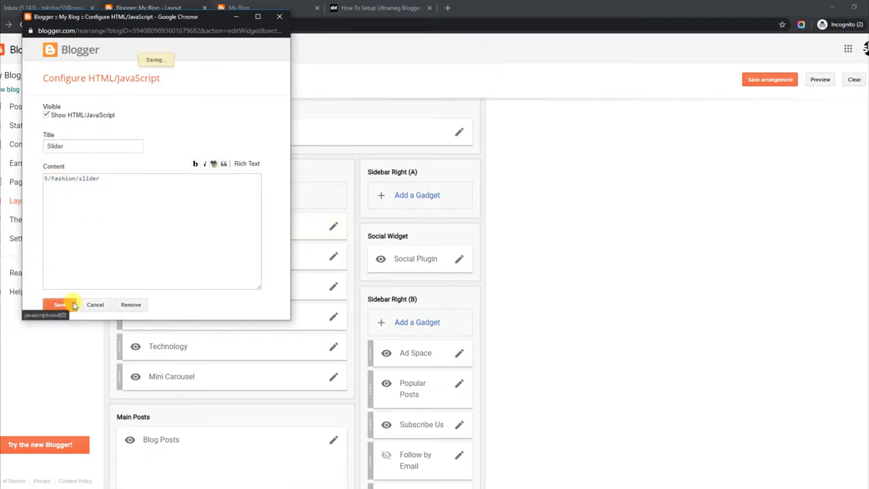
Step: Go to the blog's homepage and page forward through the posts of the Slider block
left_click(251, 8)
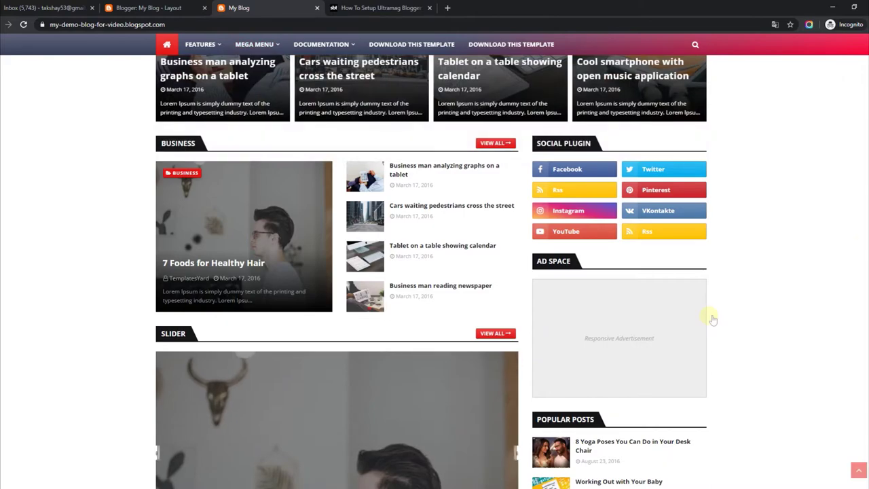
scroll(405, 273, "down", 3)
left_click(513, 266)
left_click(513, 266)
left_click(512, 266)
left_click(512, 266)
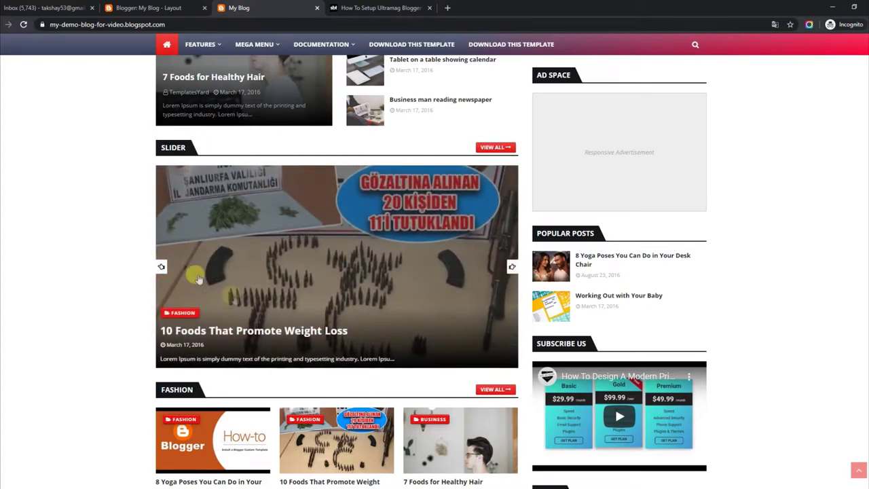
Step: In the layout's Featured Posts 01 section, review the Fashion gadget's 3/Fashion/grid-small content and save the gadget
left_click(148, 8)
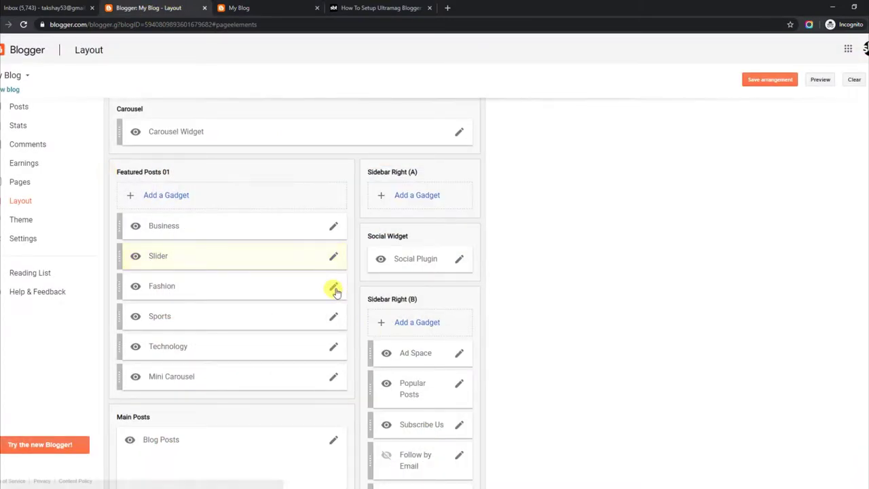
left_click(333, 285)
left_click_drag(43, 178, 87, 179)
left_click(68, 304)
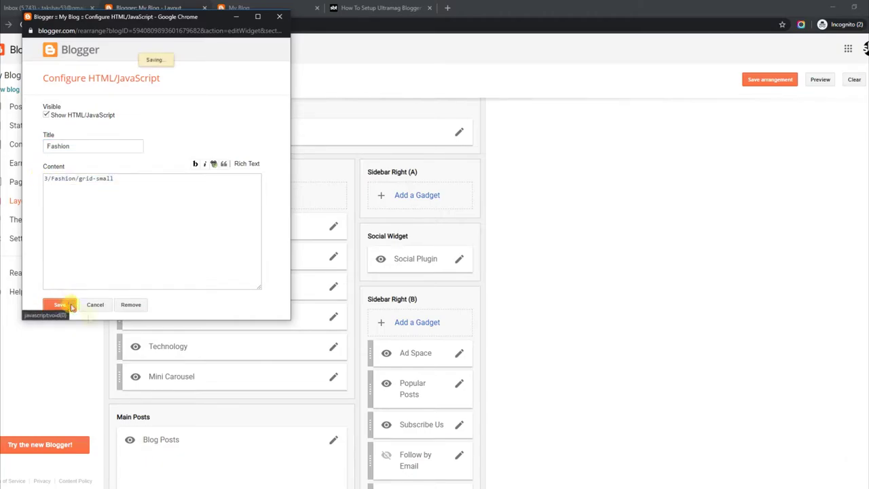
Step: Review the 3/Sports/col-left content of the Sports gadget in Featured Posts 01 and save the gadget
left_click(332, 318)
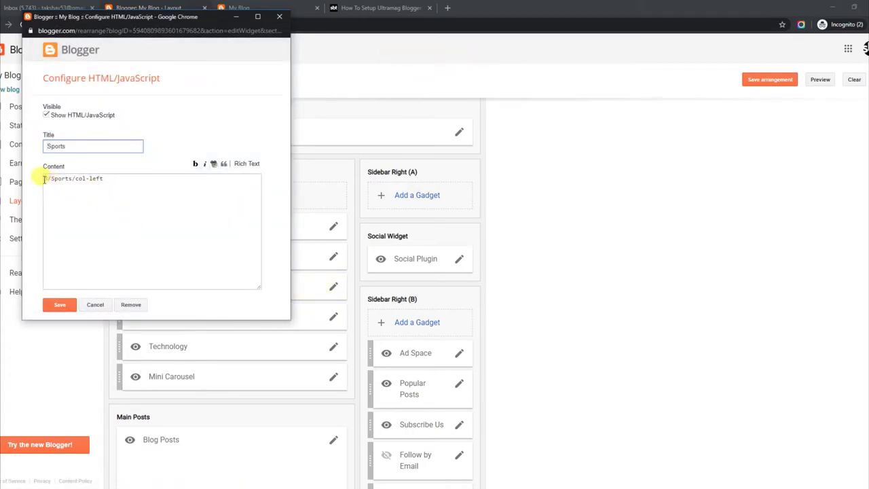
left_click_drag(44, 178, 105, 178)
left_click(61, 304)
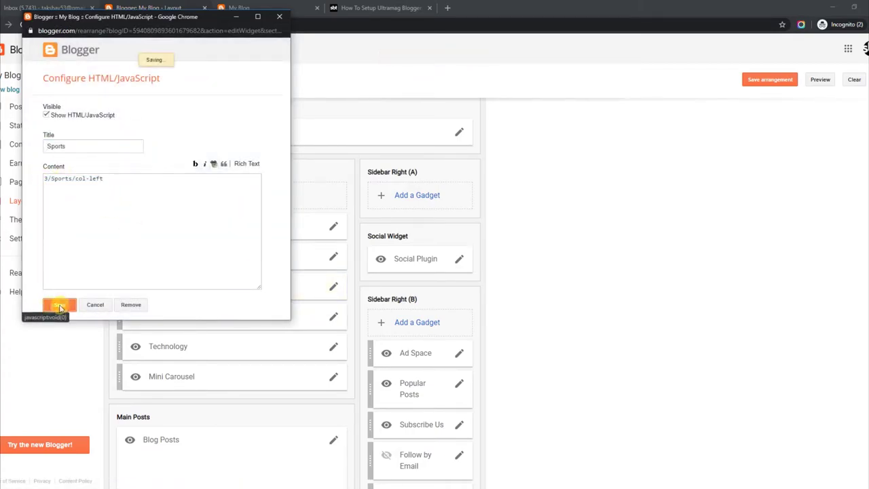
Step: Review the 6/Fashion/mini-slide content of the Mini Carousel gadget in Featured Posts 01 and save the gadget
left_click(333, 376)
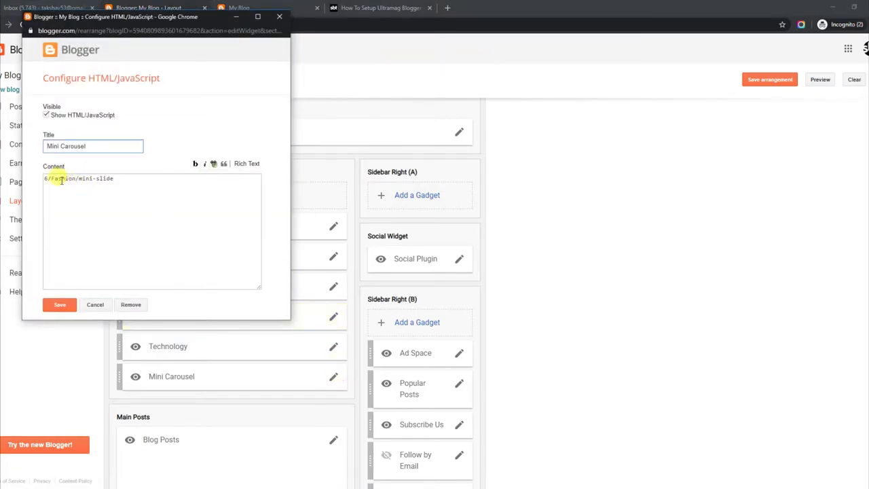
left_click_drag(44, 177, 123, 177)
left_click(60, 304)
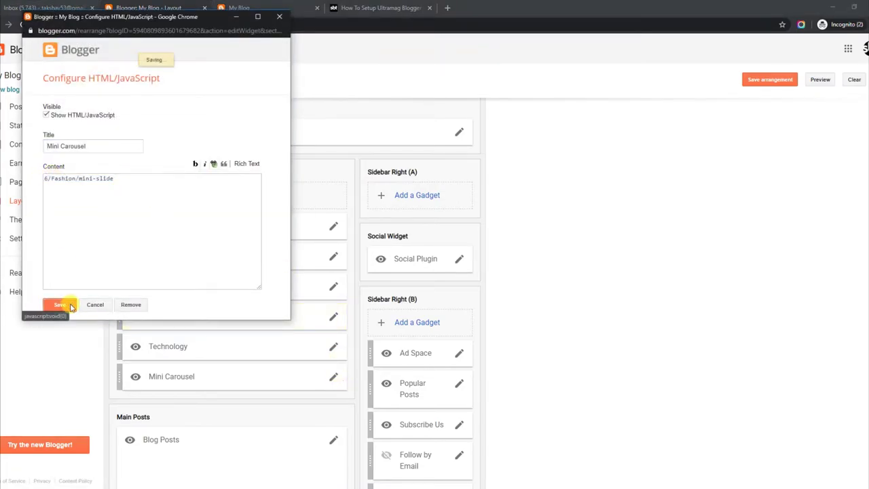
Step: Reload the blog's homepage, page through the Mini Carousel block and examine the post blocks beneath it
left_click(239, 7)
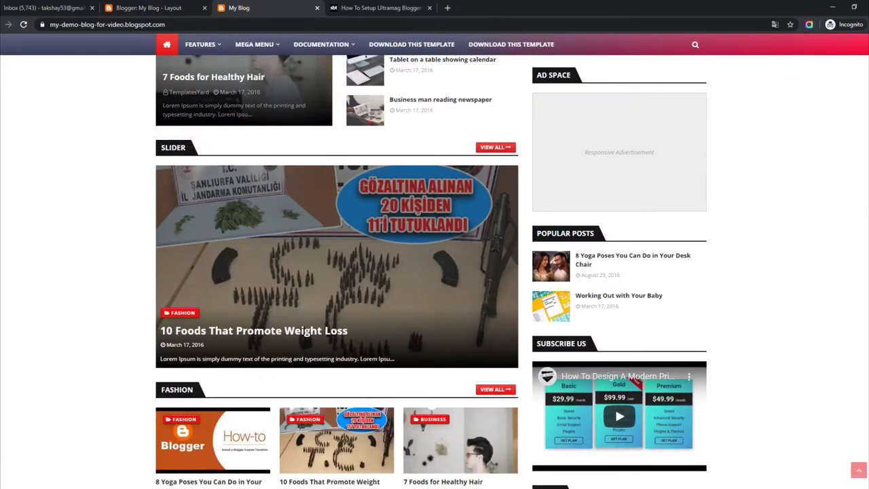
key("F5")
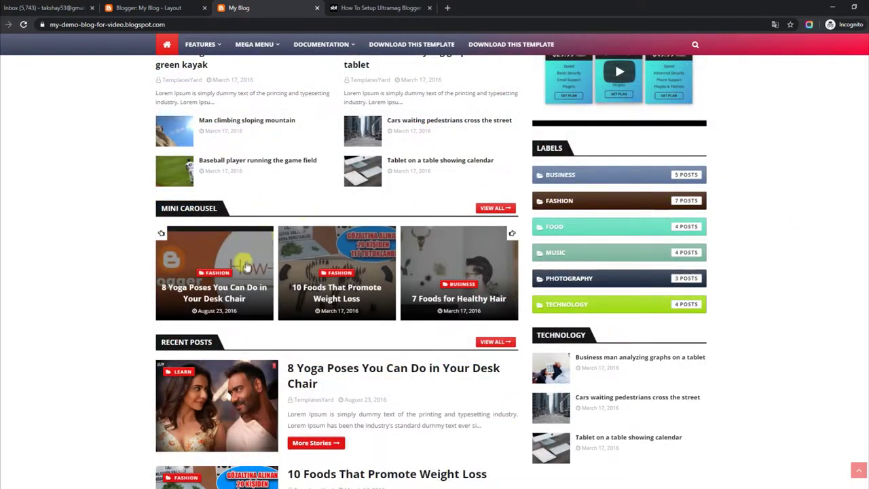
left_click(511, 235)
left_click(511, 234)
left_click(511, 235)
left_click(511, 235)
left_click(511, 235)
left_click(511, 235)
left_click(511, 235)
left_click(511, 235)
scroll(336, 271, "down", 3)
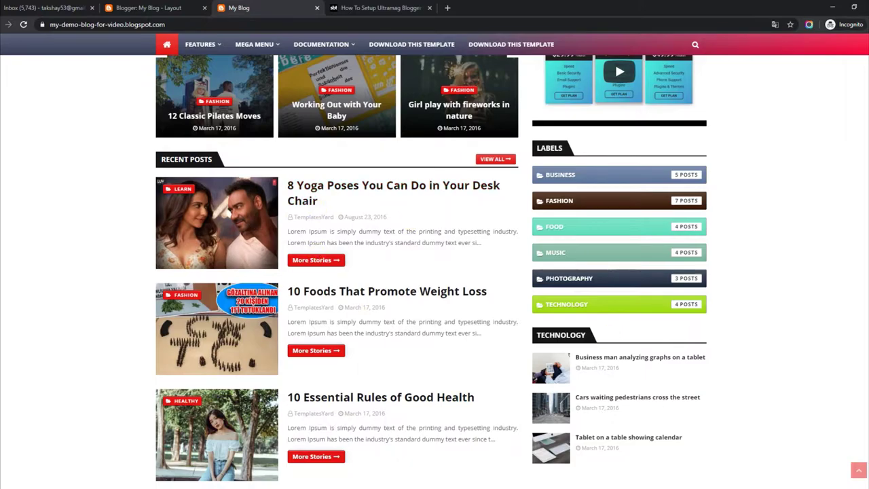
scroll(336, 271, "down", 10)
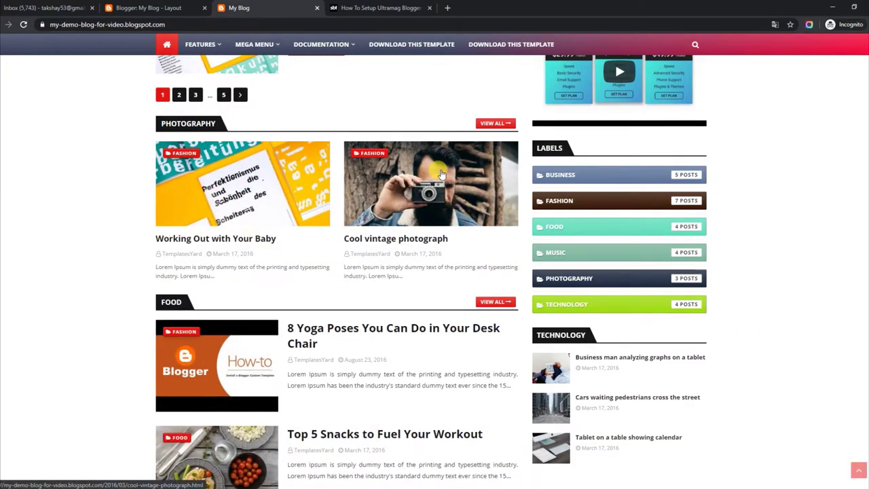
Step: In the layout's Featured Posts 02 section, review the Photography gadget's 2/Photography/grid-big content and save the gadget
left_click(355, 9)
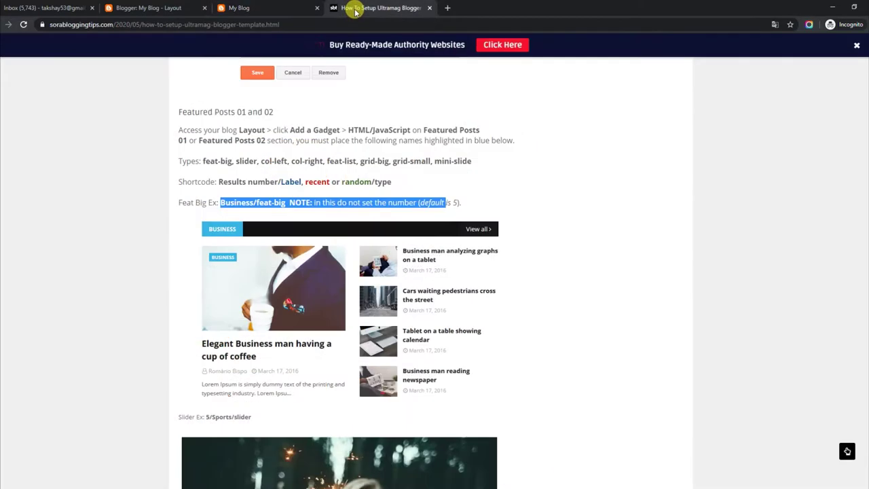
left_click(194, 5)
scroll(852, 337, "down", 5)
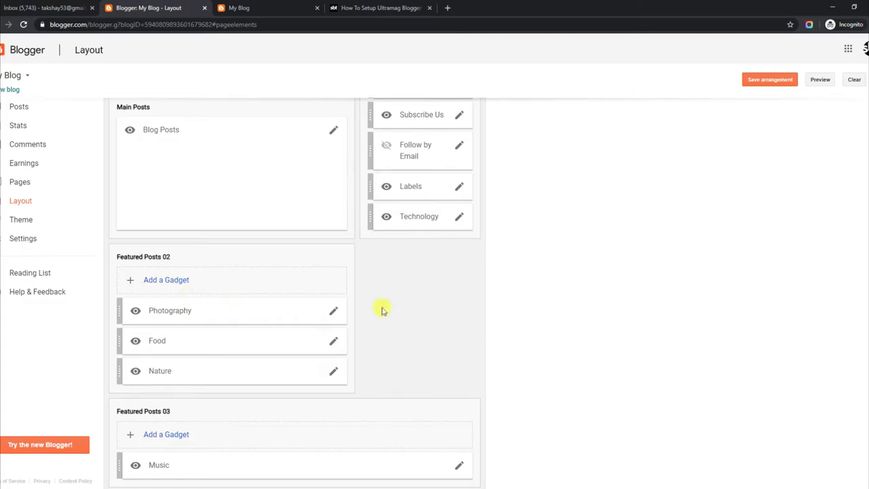
left_click(334, 313)
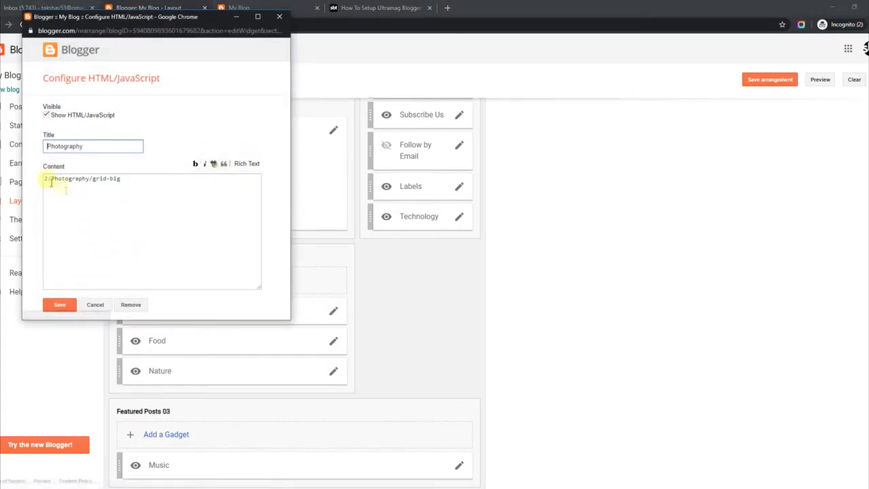
left_click_drag(46, 179, 110, 176)
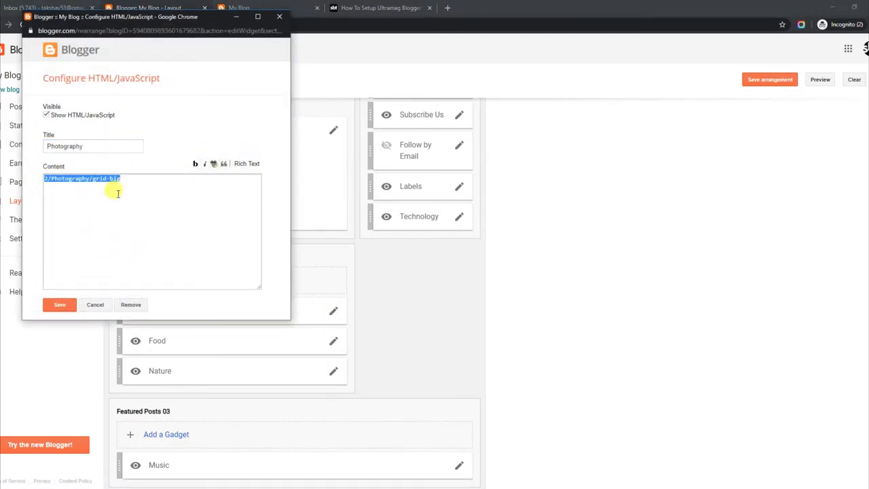
left_click(60, 306)
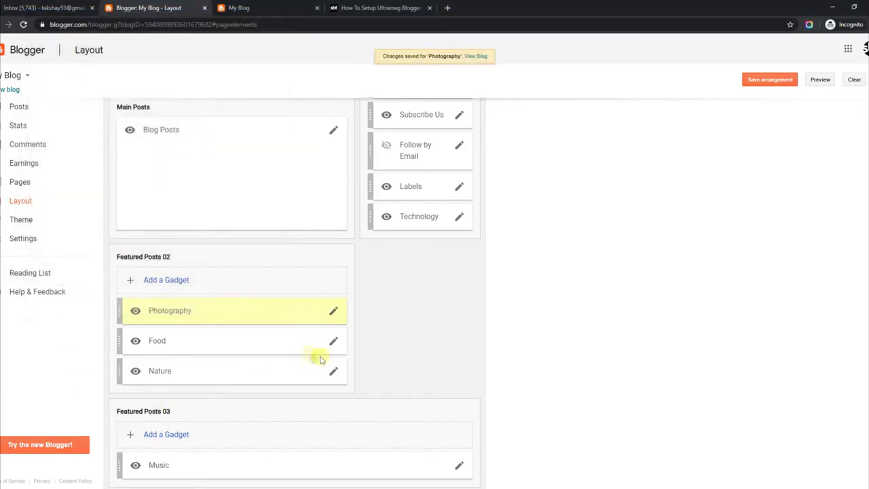
Step: Review the 3/Food/feat-list content of the Food gadget in Featured Posts 02 and save the gadget
left_click(334, 343)
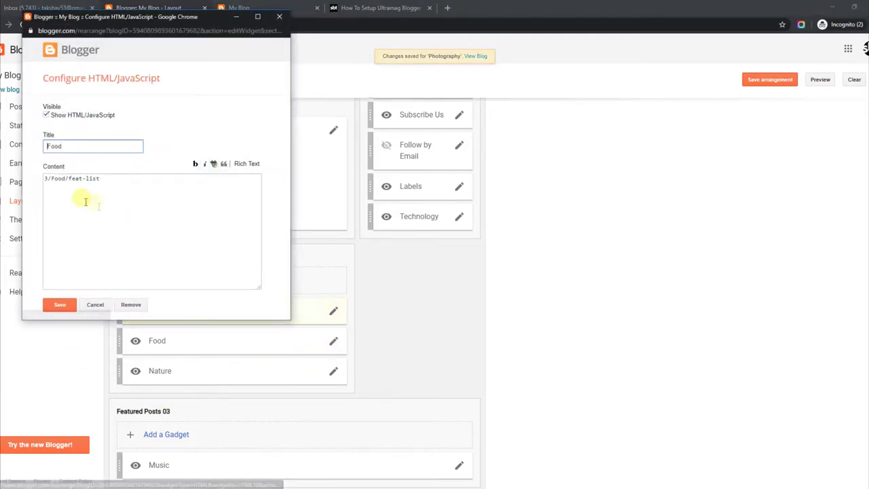
left_click_drag(46, 180, 52, 178)
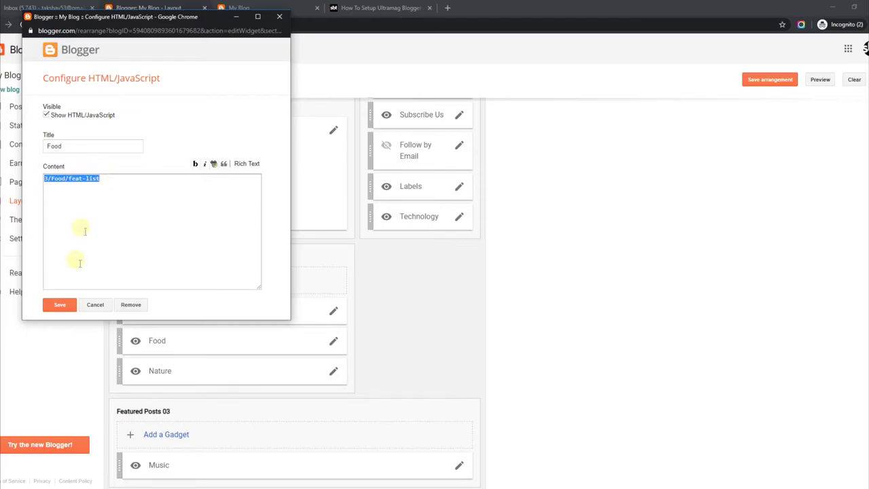
left_click(59, 304)
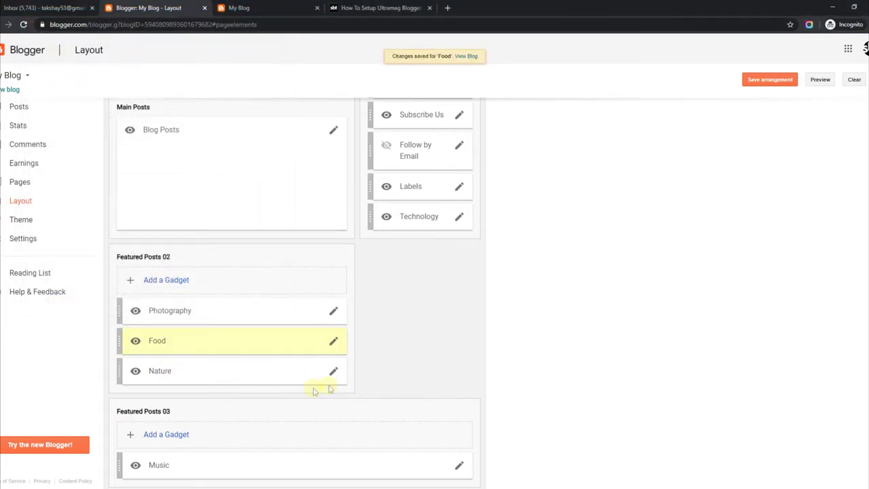
Step: Review the 3/Nature/grid-small content of the Nature gadget in Featured Posts 02 and save the gadget
left_click(333, 371)
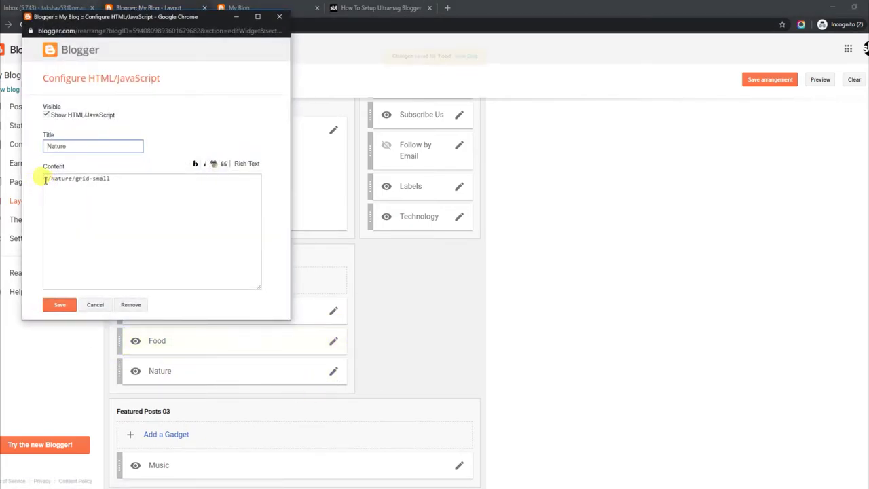
left_click_drag(46, 180, 118, 181)
left_click(59, 304)
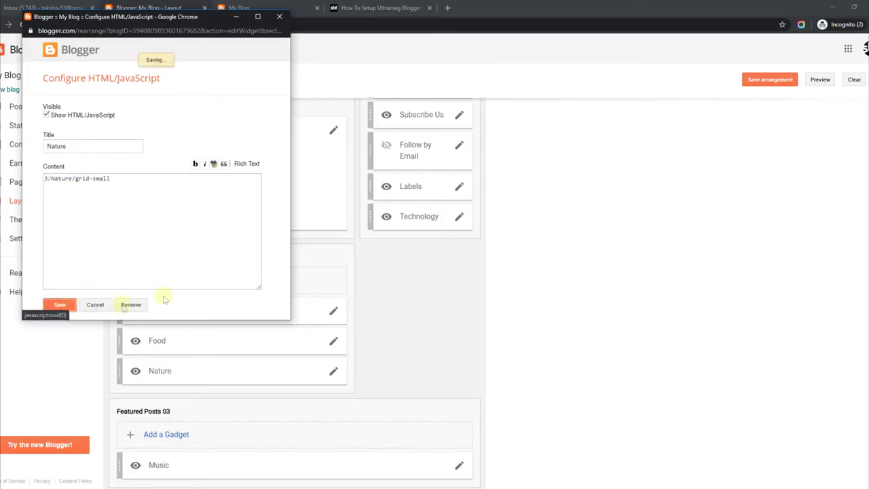
Step: Examine the Photography, Food and Nature blocks on the blog's homepage
left_click(289, 11)
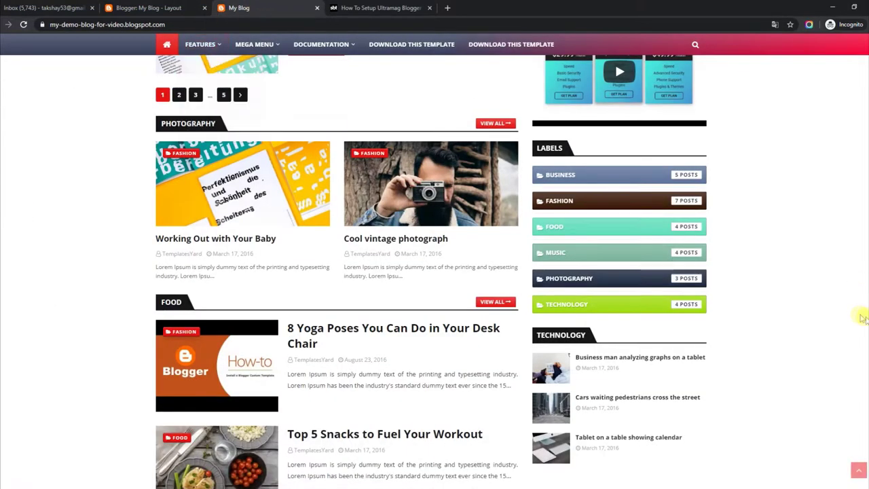
scroll(859, 316, "down", 4)
scroll(314, 286, "down", 3)
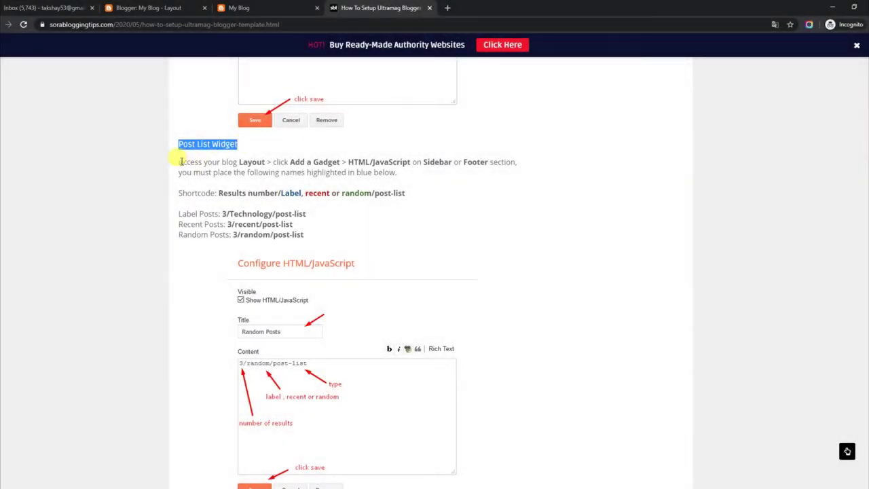
Step: Read the guide's Post List Widget instructions, covering the shortcode format and the label, recent and random post examples
left_click_drag(182, 162, 417, 176)
left_click_drag(179, 194, 402, 192)
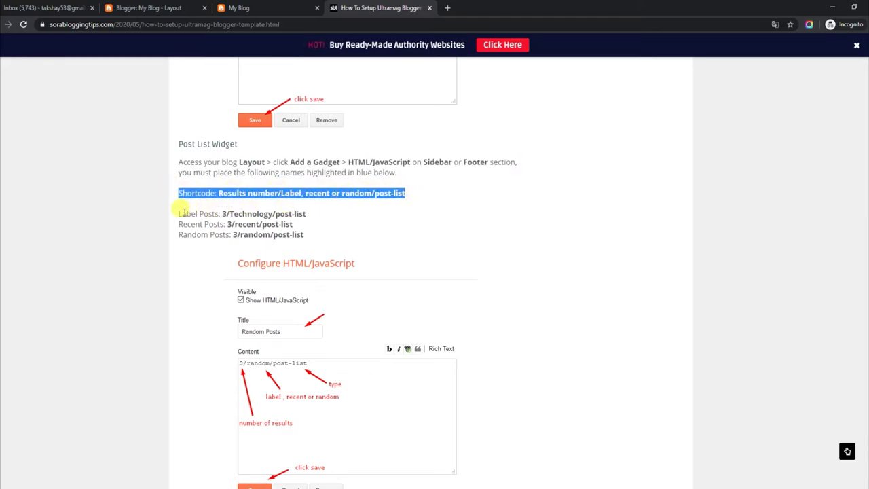
left_click_drag(180, 213, 309, 219)
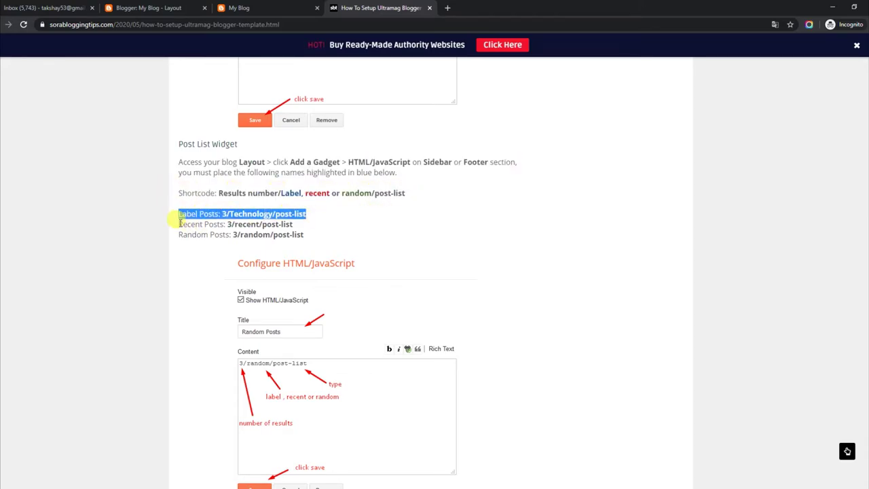
left_click_drag(179, 223, 292, 224)
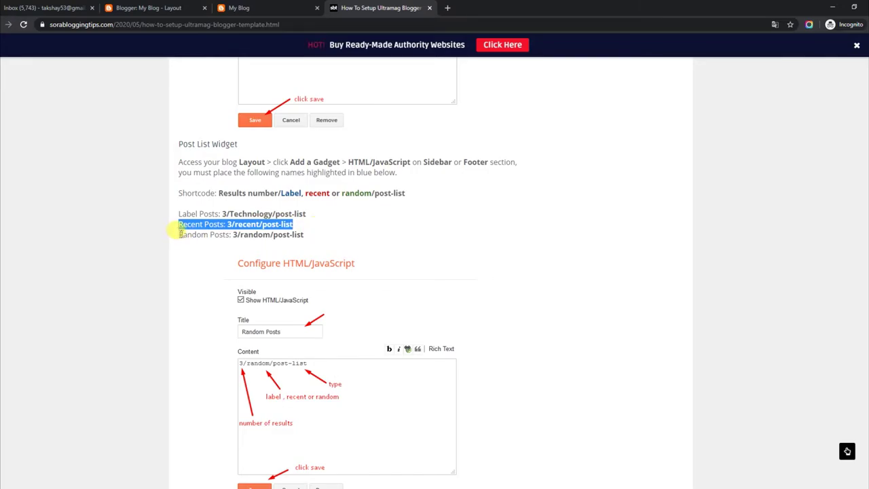
left_click_drag(180, 234, 324, 239)
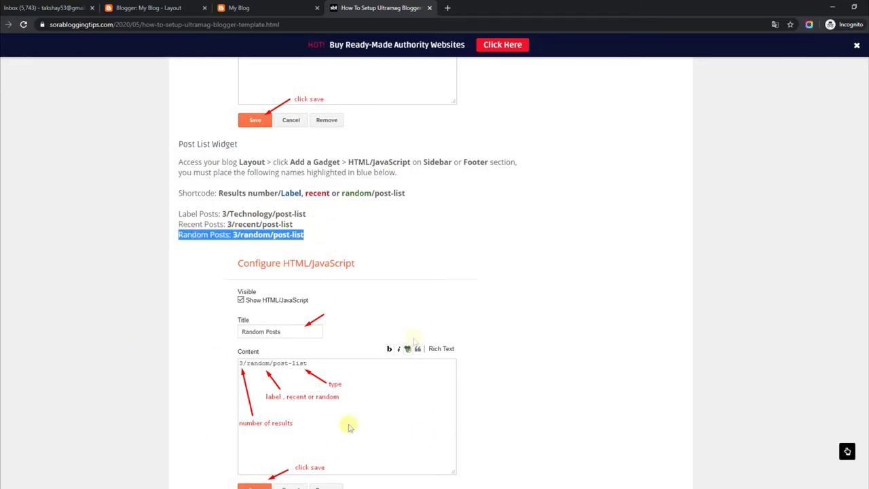
Step: Check the homepage footer's post lists, and in the layout's Section (Left) review the Random Posts gadget's 3/random/post-list content and save it
left_click(278, 4)
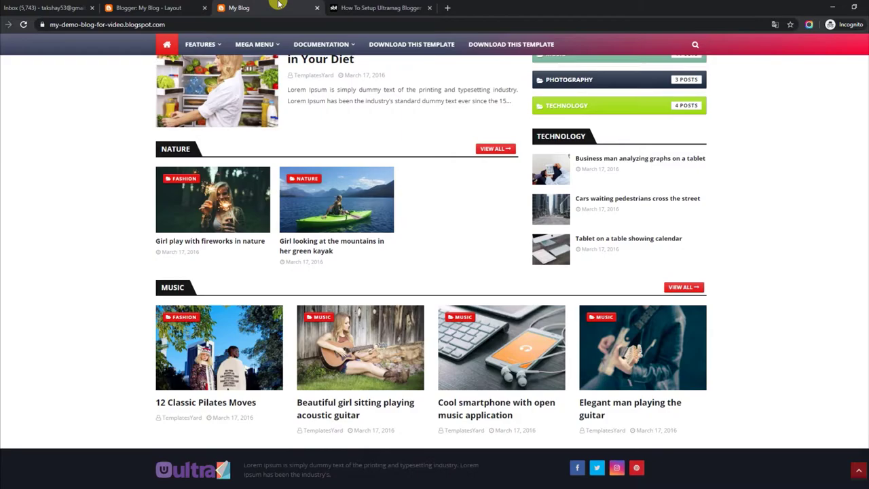
scroll(859, 409, "down", 3)
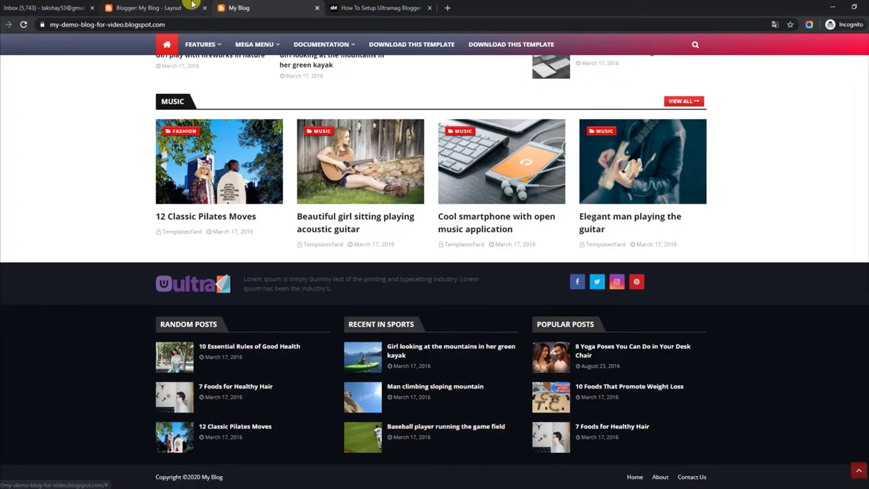
left_click(136, 9)
scroll(837, 483, "down", 1)
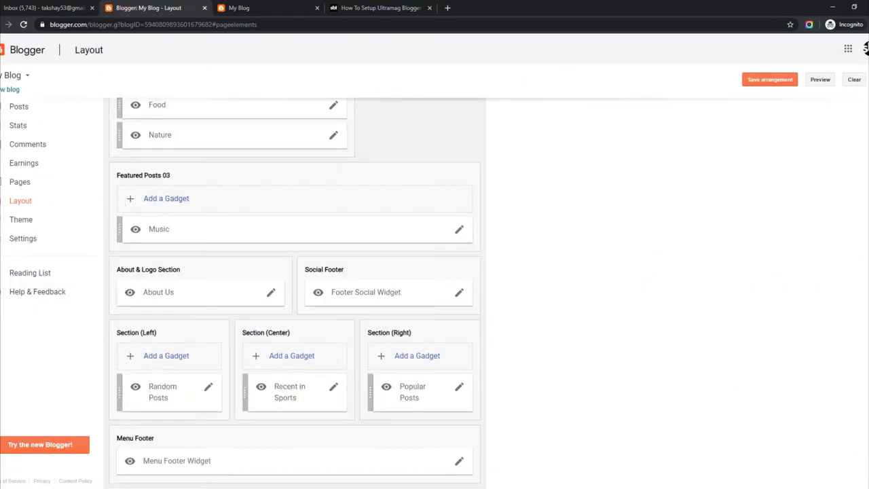
left_click(209, 387)
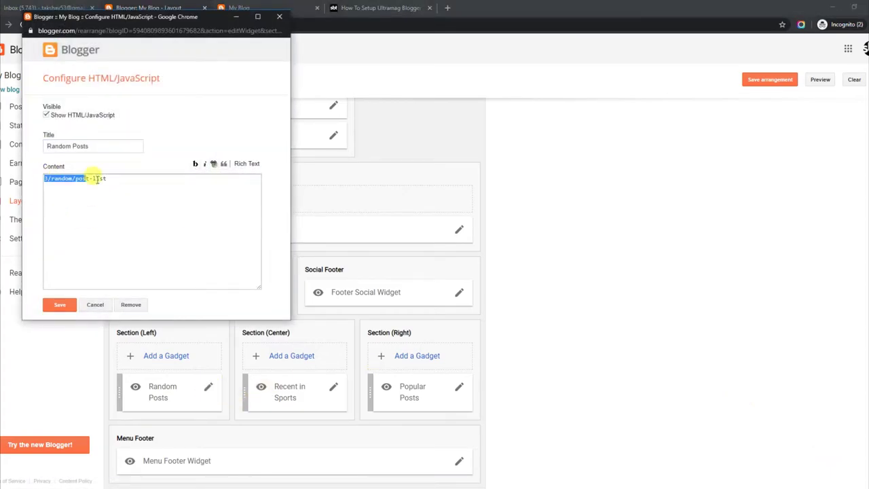
left_click(60, 305)
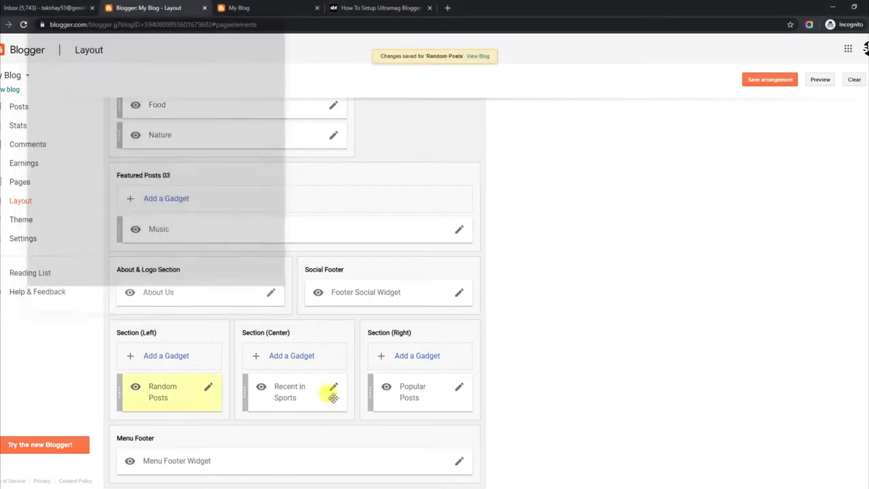
Step: Review the 3/Sports/post-list content of the Recent in Sports gadget in Section (Center) and save the gadget
left_click(333, 389)
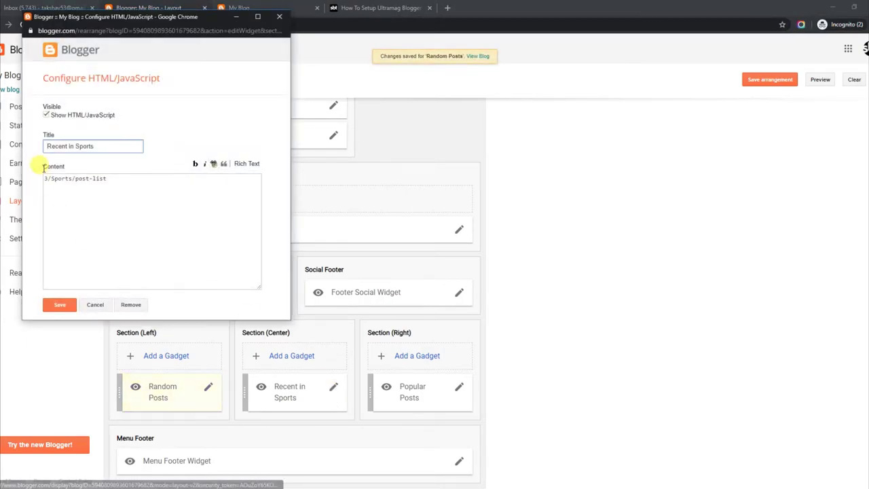
left_click_drag(44, 178, 133, 184)
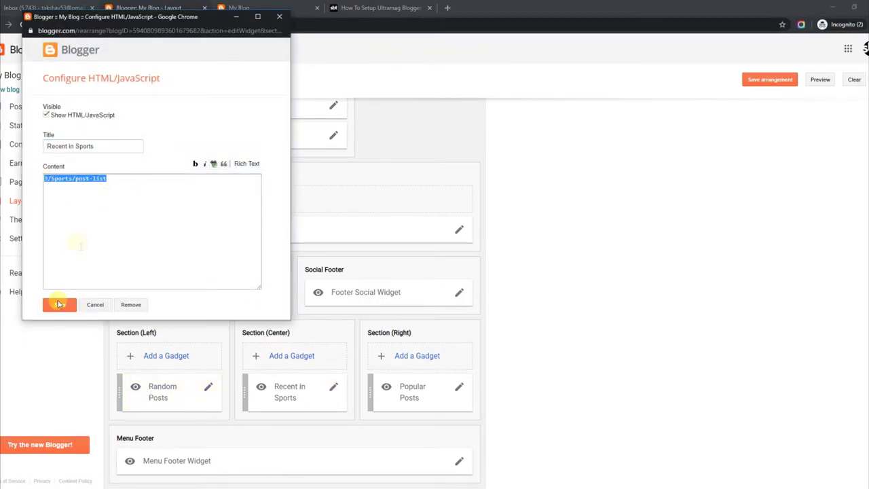
left_click(60, 305)
Step: Read the guide's Social Widget (Sidebar) instructions and available icons, and examine the Social Plugin block on the blog's homepage
left_click(290, 8)
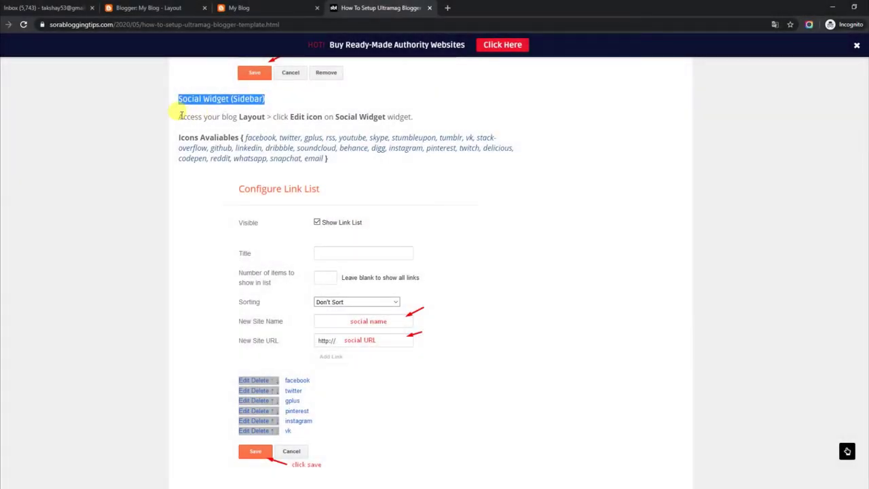
left_click_drag(181, 116, 418, 120)
left_click_drag(182, 138, 341, 165)
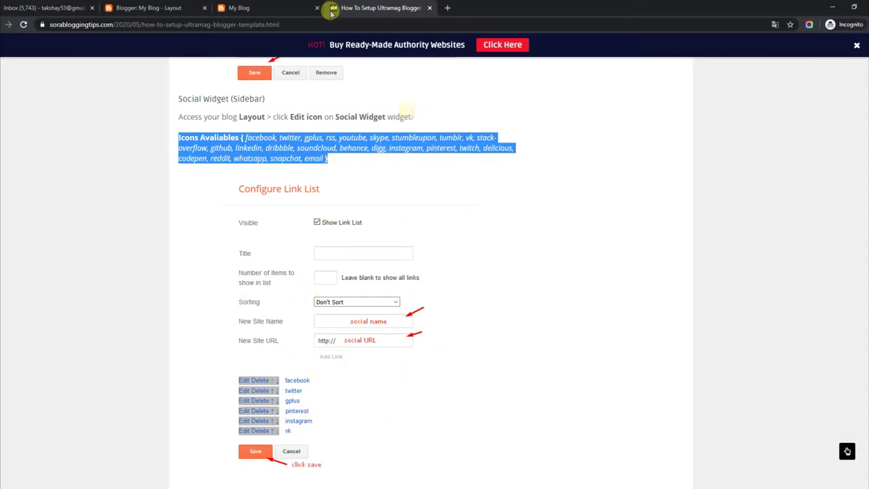
left_click(272, 8)
scroll(866, 78, "up", 15)
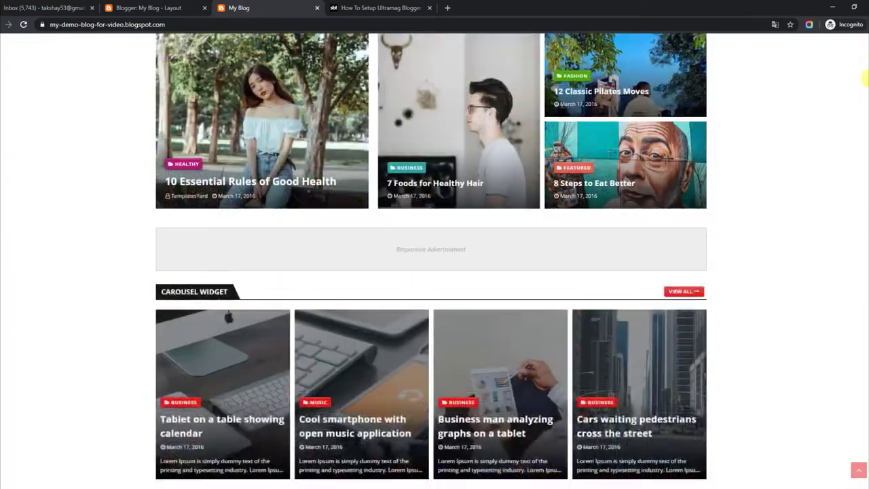
left_click_drag(865, 78, 866, 124)
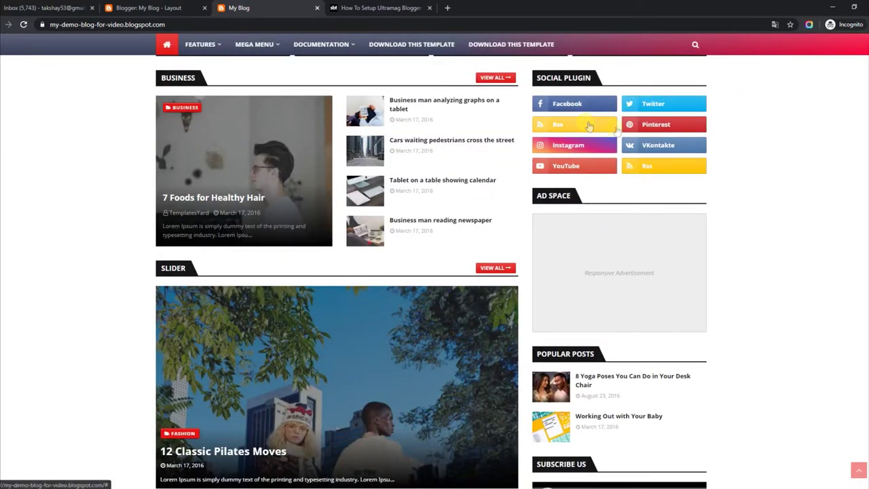
Step: In the layout's Social Plugin gadget, review the facebook link's name and URL, save that entry, and save the gadget
left_click(189, 6)
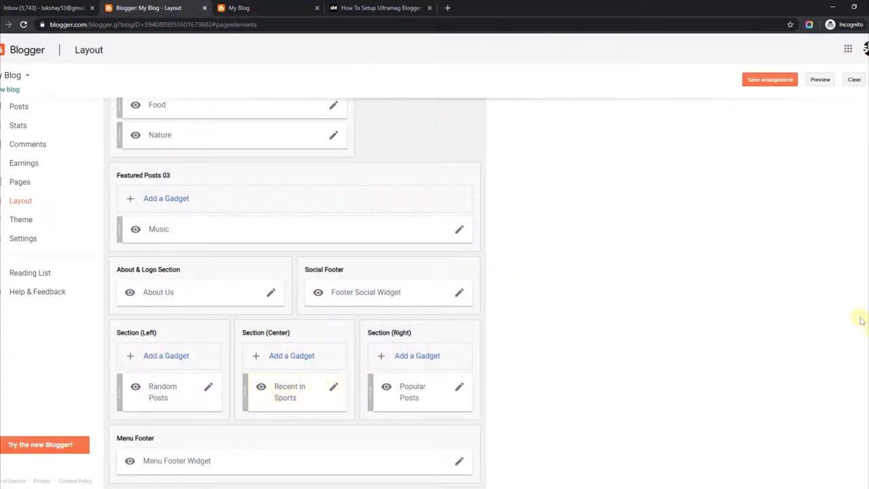
scroll(861, 320, "up", 10)
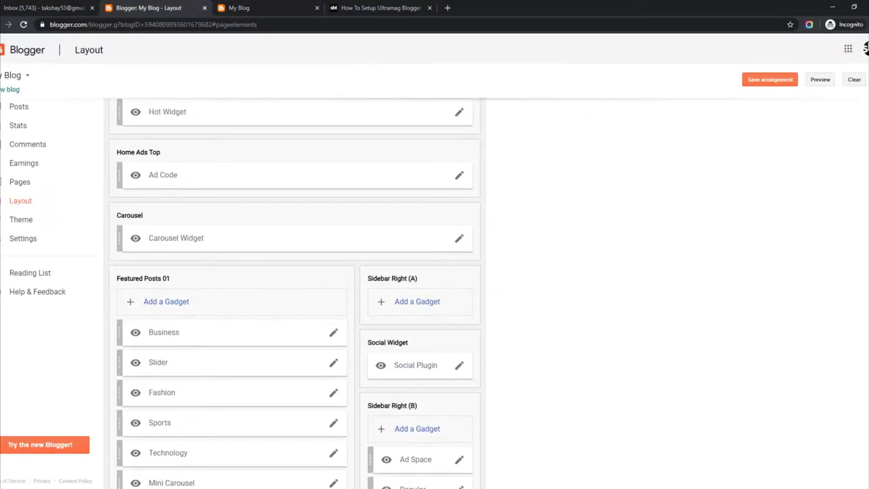
left_click(458, 365)
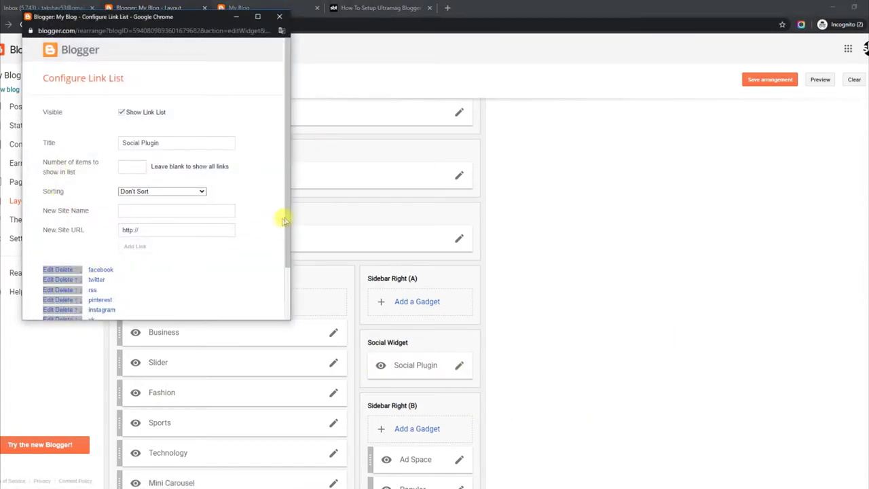
left_click_drag(285, 224, 285, 278)
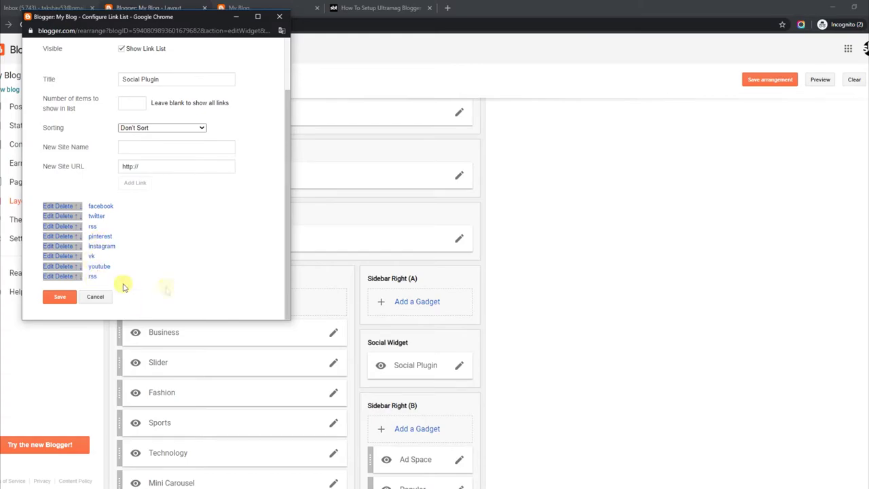
left_click(52, 206)
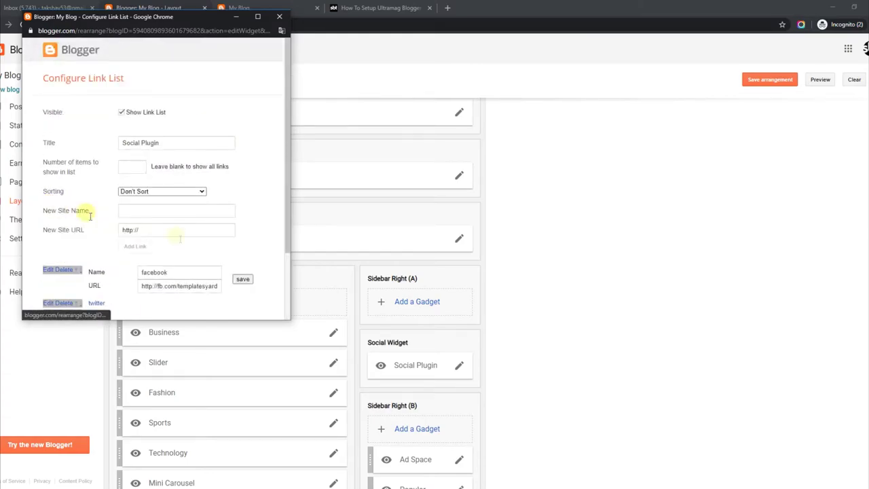
double_click(141, 271)
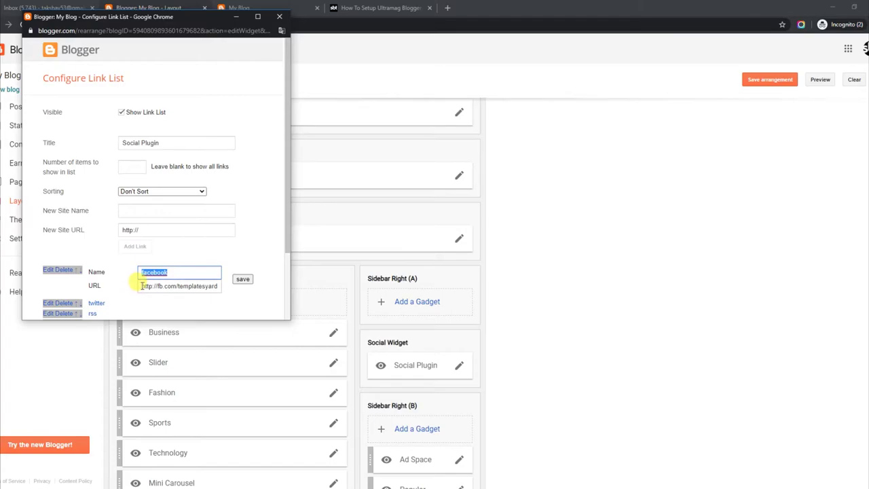
left_click_drag(141, 286, 243, 289)
left_click(243, 285)
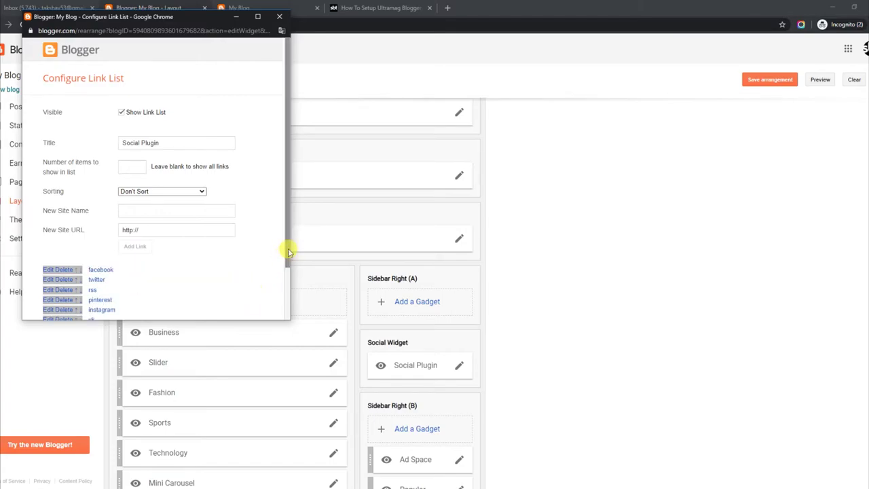
scroll(285, 246, "down", 1)
left_click(61, 297)
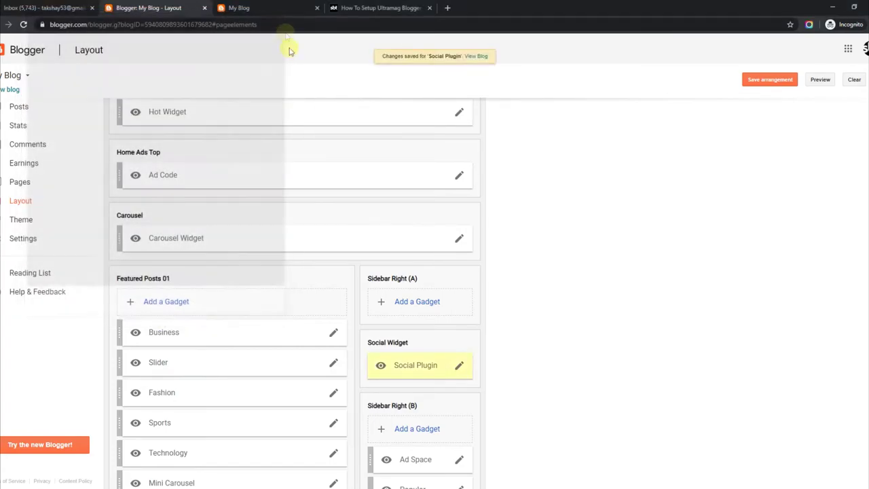
Step: Read the guide's Footer About & Logo Section instructions and examine the logo and description text in the homepage footer
left_click(273, 7)
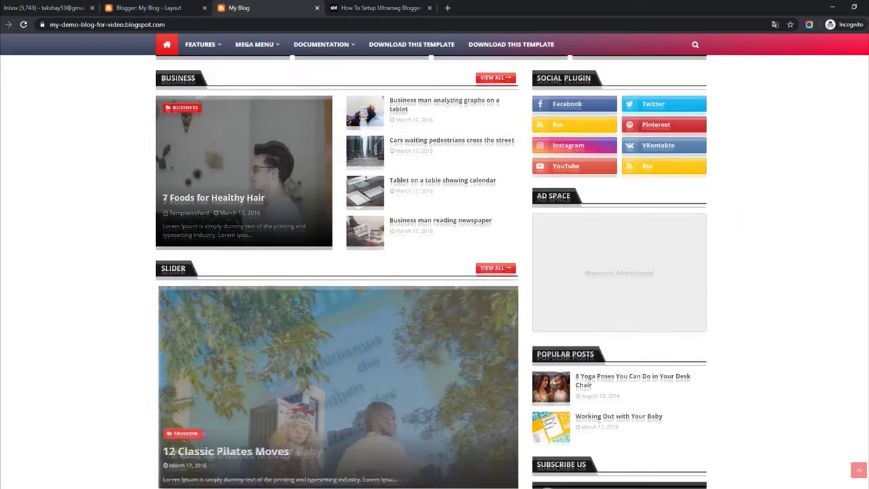
scroll(431, 271, "up", 6)
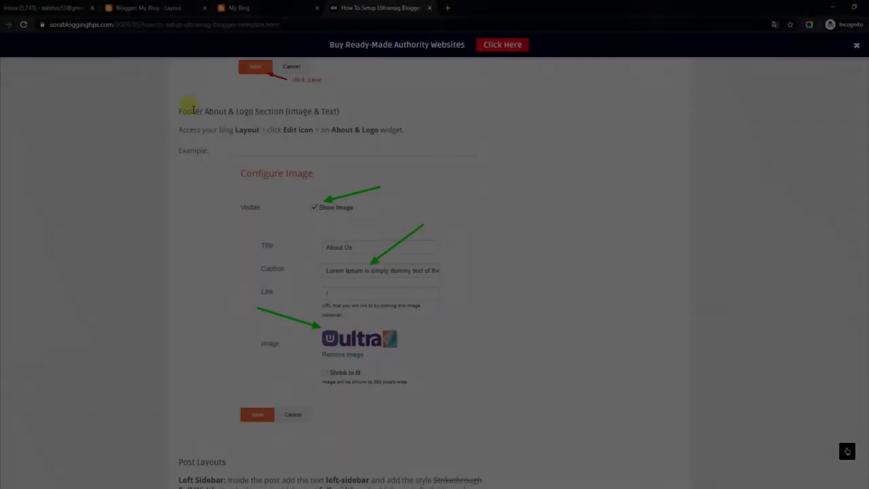
left_click_drag(194, 108, 342, 114)
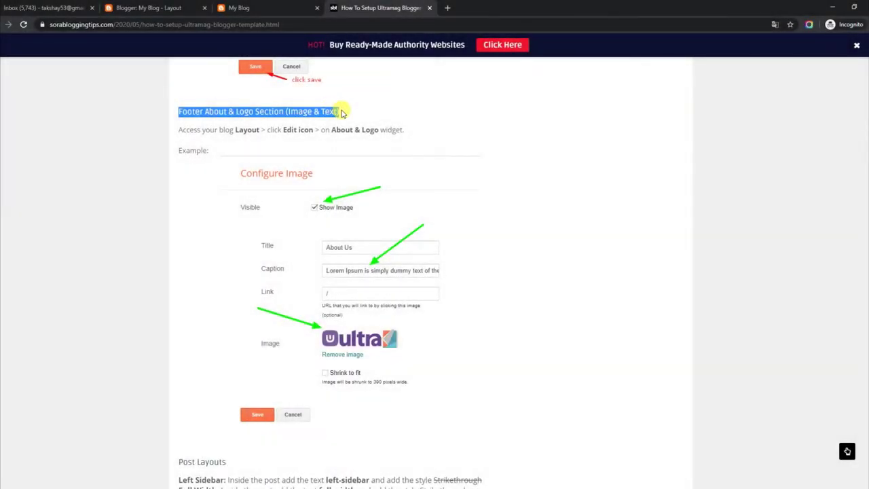
left_click_drag(179, 129, 415, 133)
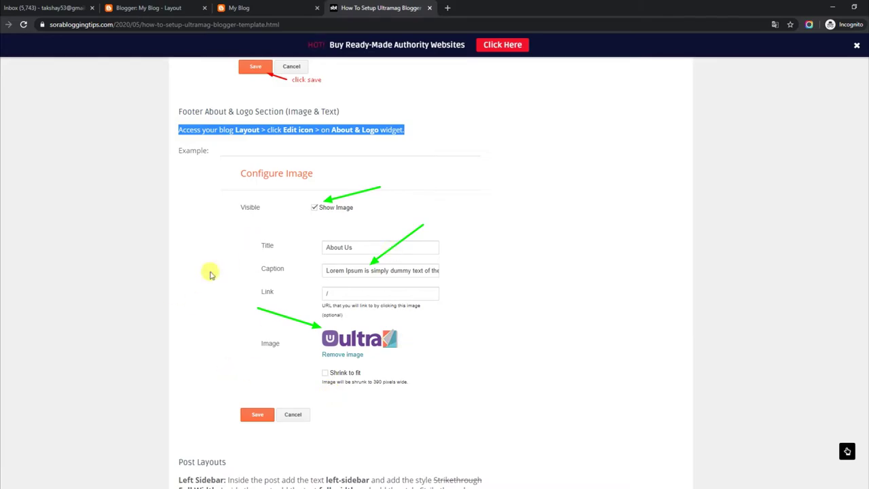
left_click(285, 6)
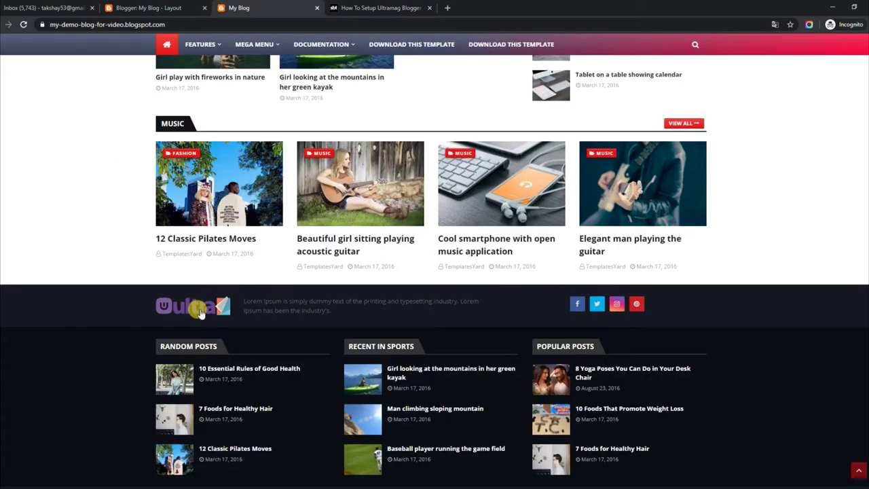
left_click_drag(241, 293, 353, 314)
left_click(458, 313)
Step: Review the caption and image of the About Us gadget in the layout's About & Logo Section and save the gadget
left_click(111, 5)
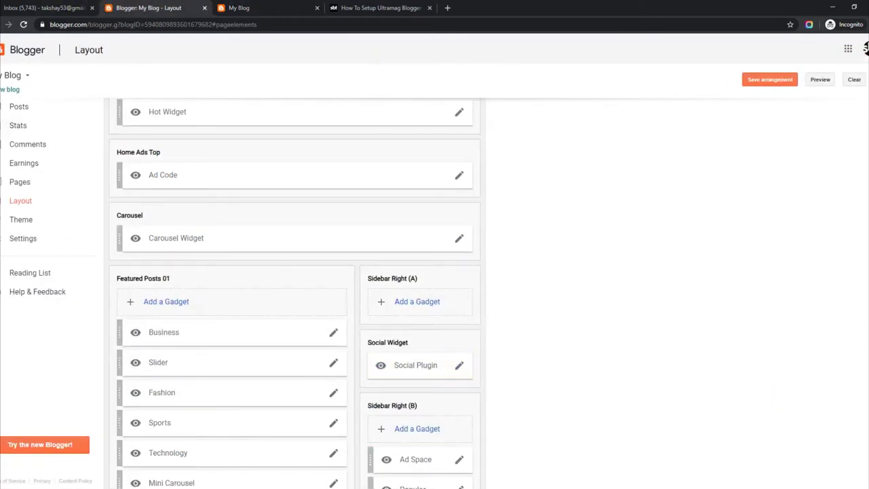
scroll(295, 292, "down", 10)
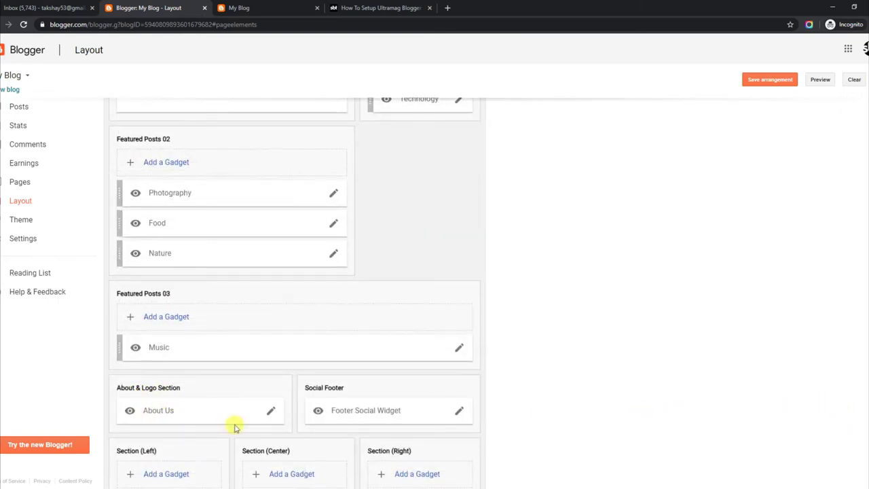
left_click(270, 412)
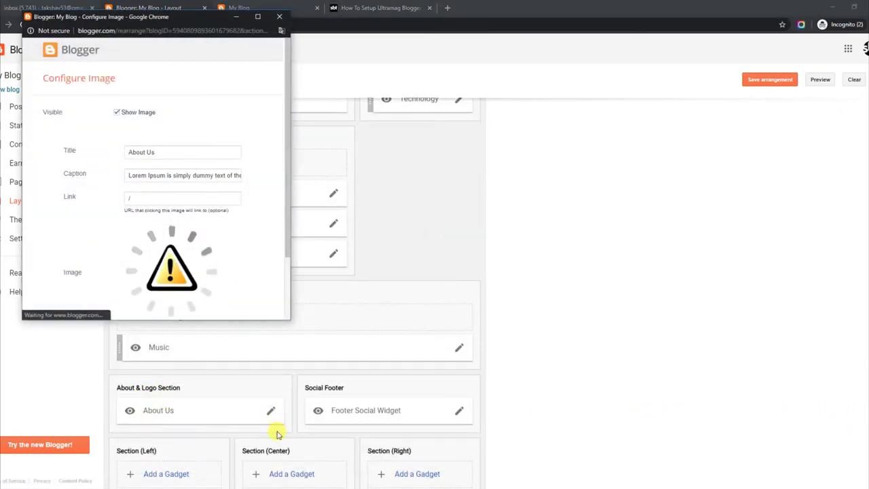
left_click_drag(128, 175, 273, 179)
left_click(61, 310)
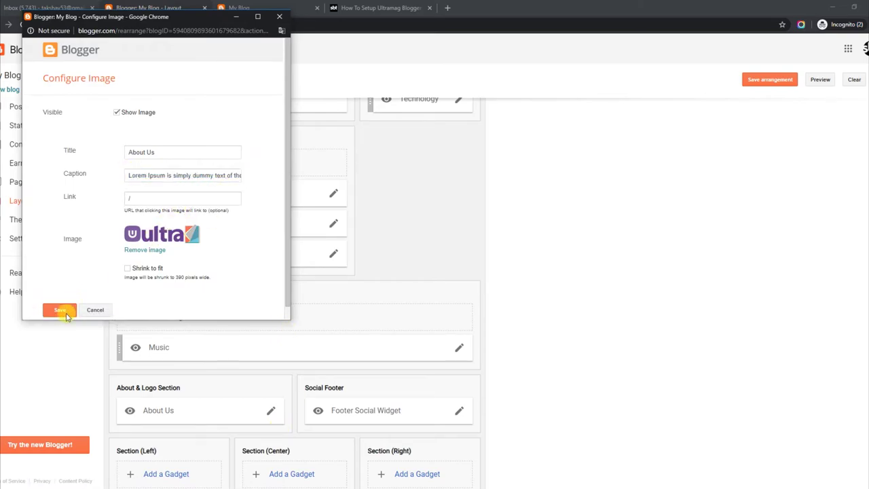
Step: Read the guide's Post Layouts instructions for the left-sidebar, full-width and right-sidebar text with Strikethrough style
left_click(334, 7)
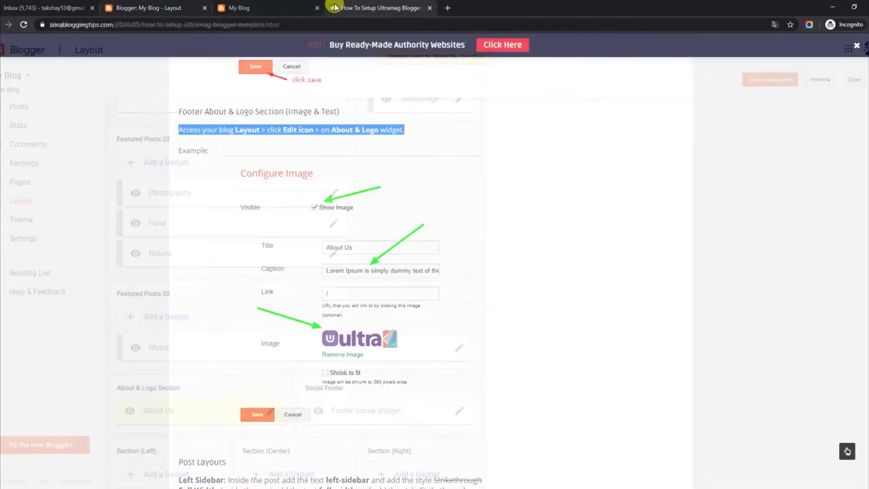
left_click(271, 7)
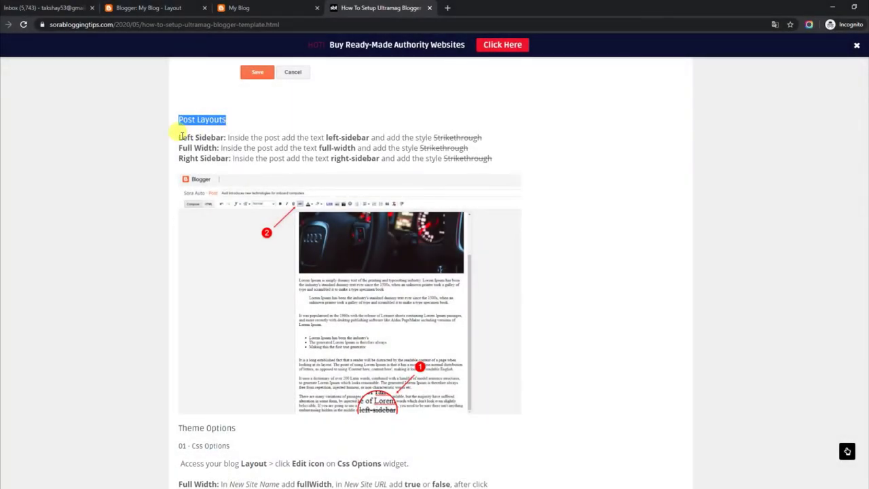
left_click_drag(180, 137, 486, 139)
left_click_drag(179, 147, 485, 153)
left_click_drag(180, 158, 509, 163)
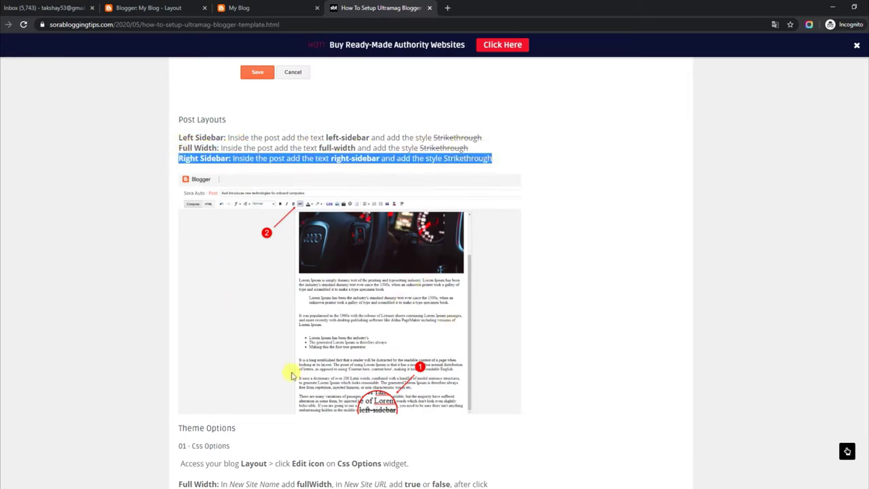
Step: Look over the blog's homepage from the footer back up to the hot posts and carousel
left_click(316, 5)
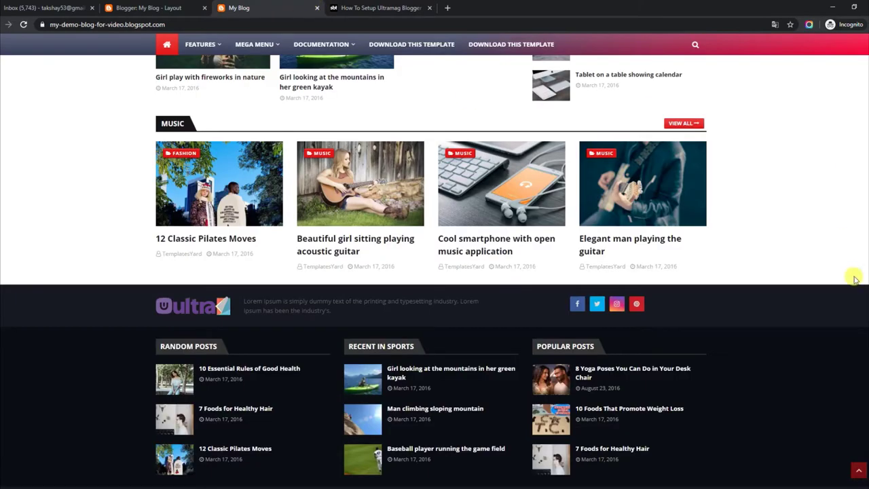
scroll(434, 272, "up", 20)
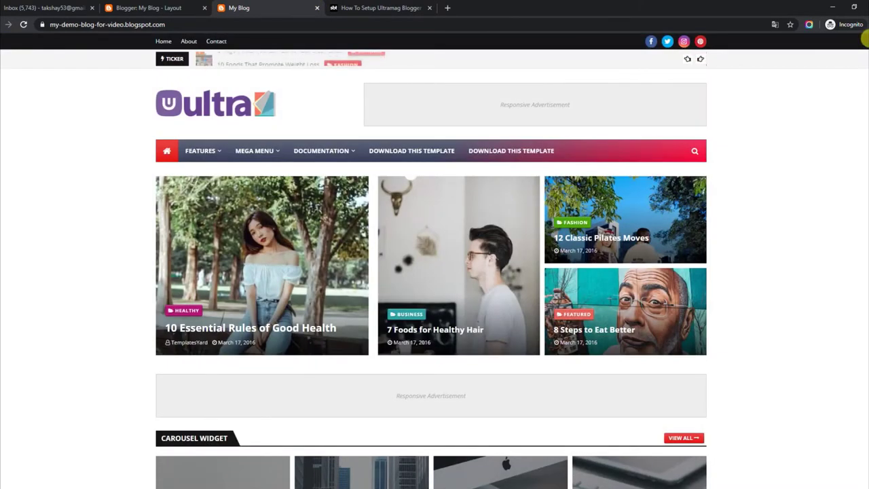
scroll(434, 272, "down", 2)
scroll(434, 271, "down", 3)
Step: In the post "Cars waiting pedestrians cross the street", change the struck-through left-sidebar text at the end to full-sidebar and update the post
left_click(178, 5)
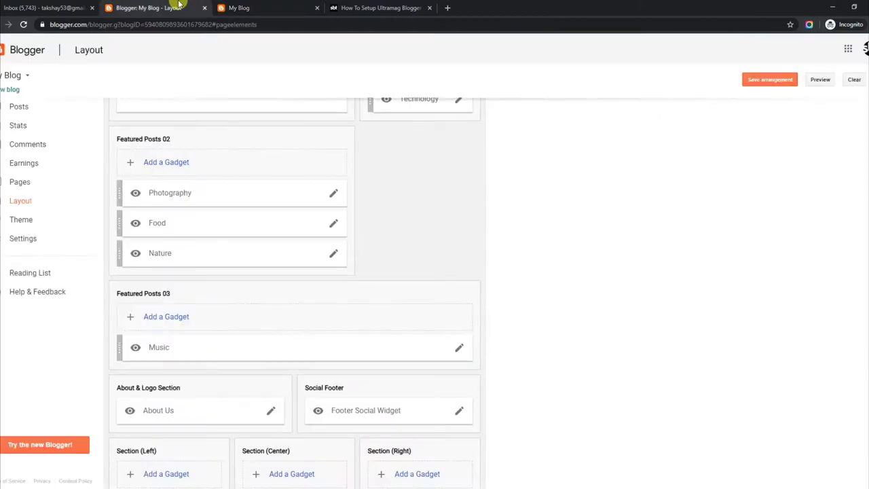
left_click(22, 106)
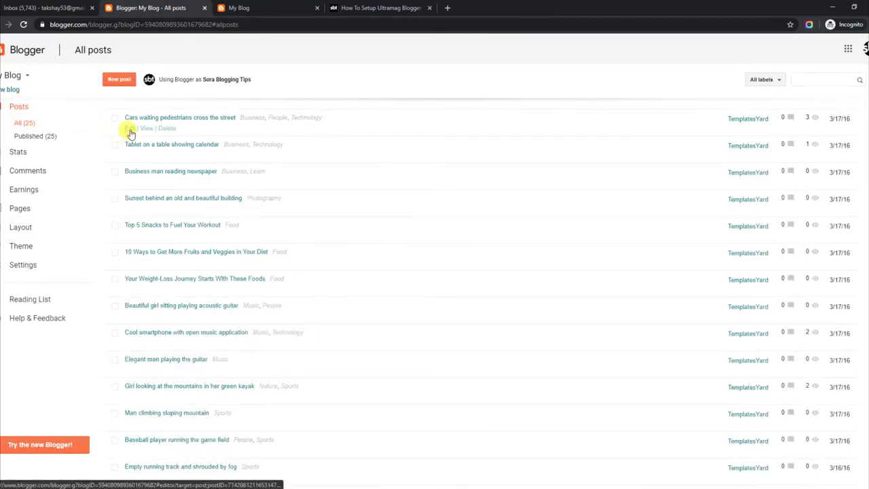
left_click(130, 133)
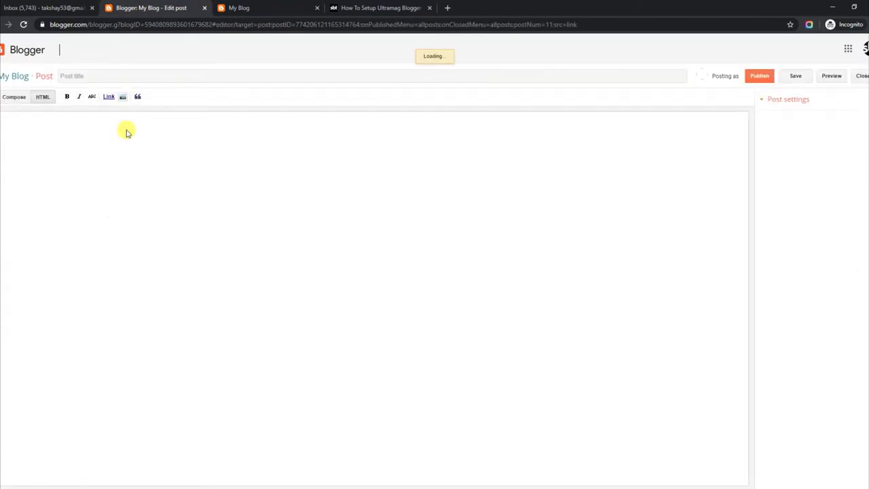
left_click(13, 98)
left_click_drag(527, 228, 523, 441)
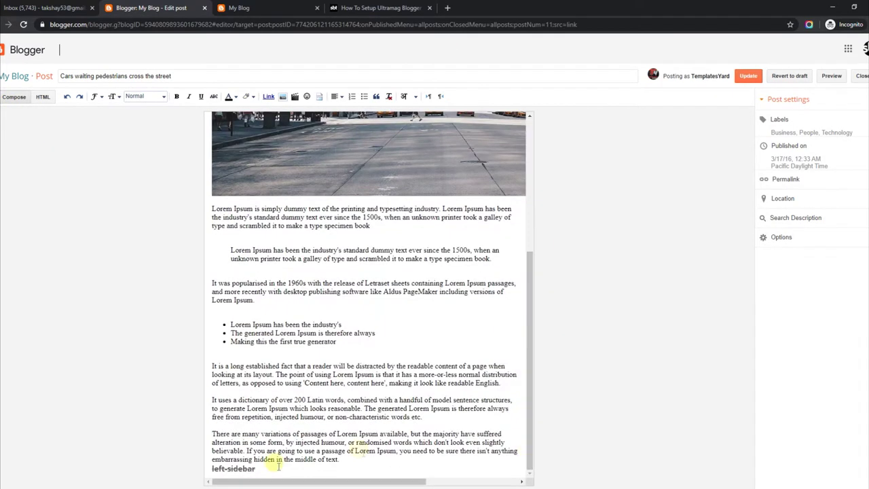
left_click(231, 469)
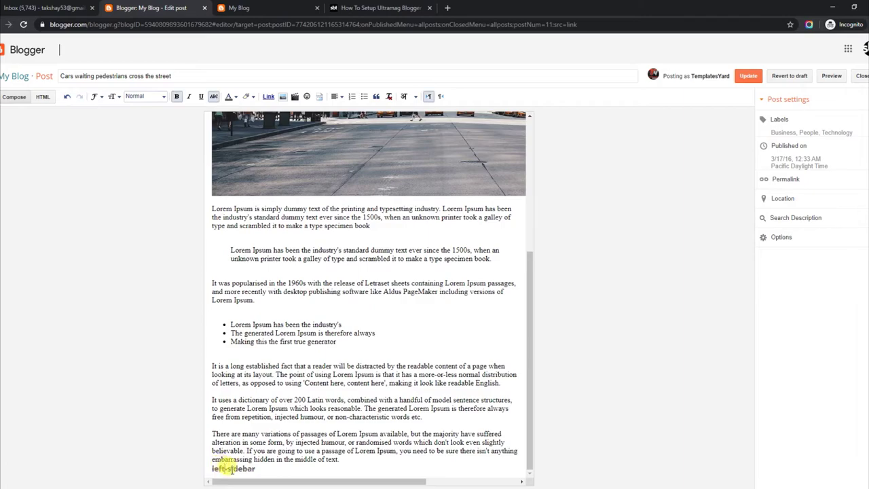
key("BackSpace")
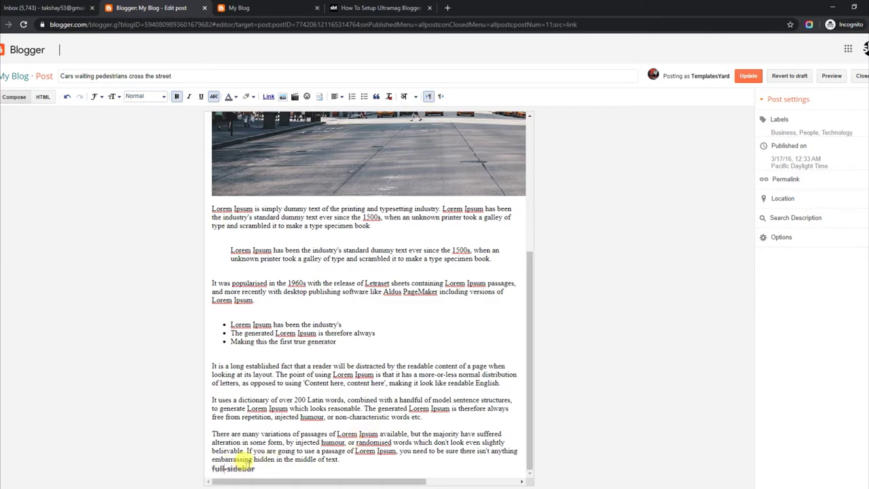
left_click(748, 76)
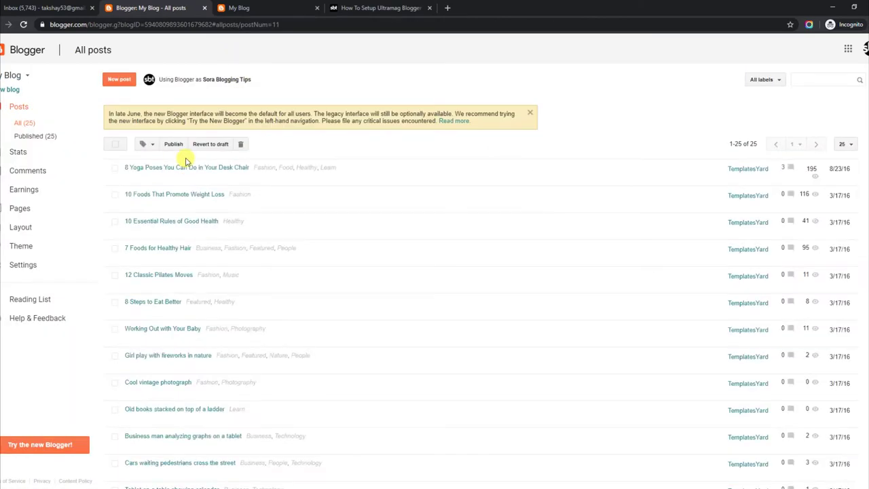
Step: View the post "8 Yoga Poses You Can Do in Your Desk Chair" and copy the text full-width from the guide's Post Layouts section
left_click(147, 178)
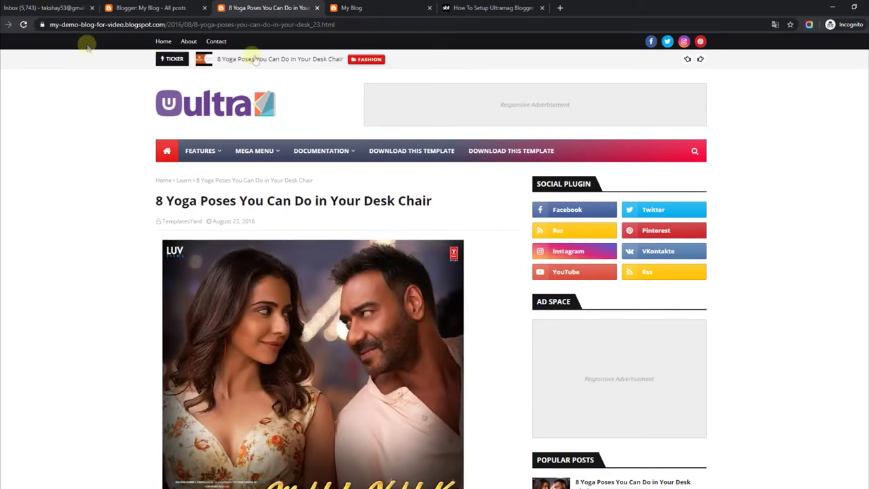
left_click(493, 7)
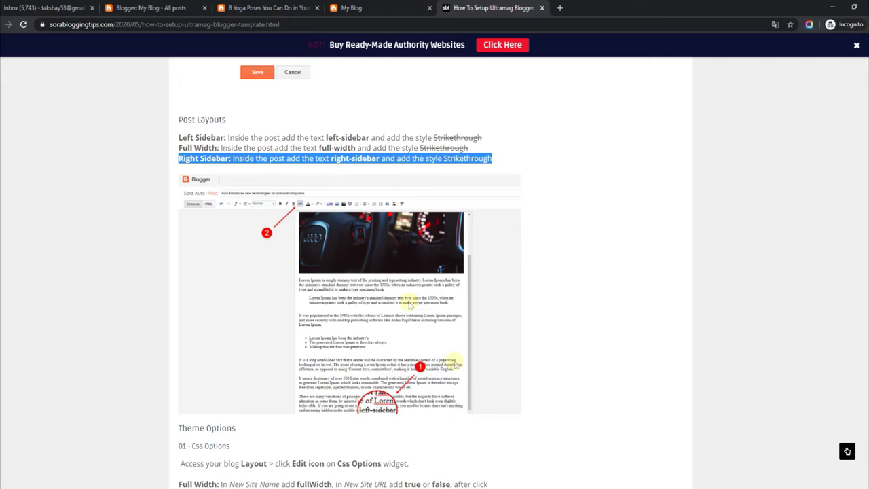
double_click(335, 147)
right_click(343, 146)
left_click(360, 152)
Step: In the post "8 Yoga Poses You Can Do in Your Desk Chair", replace the closing Left Sidebar text with struck-through full-width and update the post
left_click(257, 7)
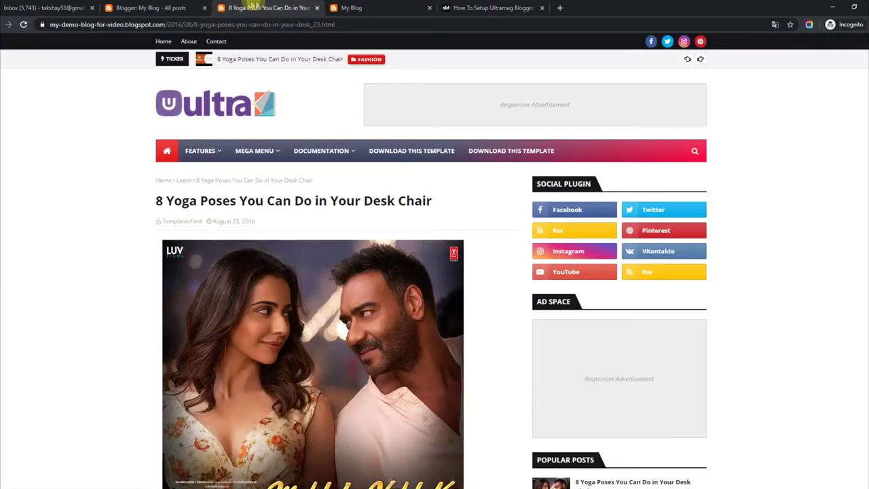
left_click(184, 5)
left_click(133, 180)
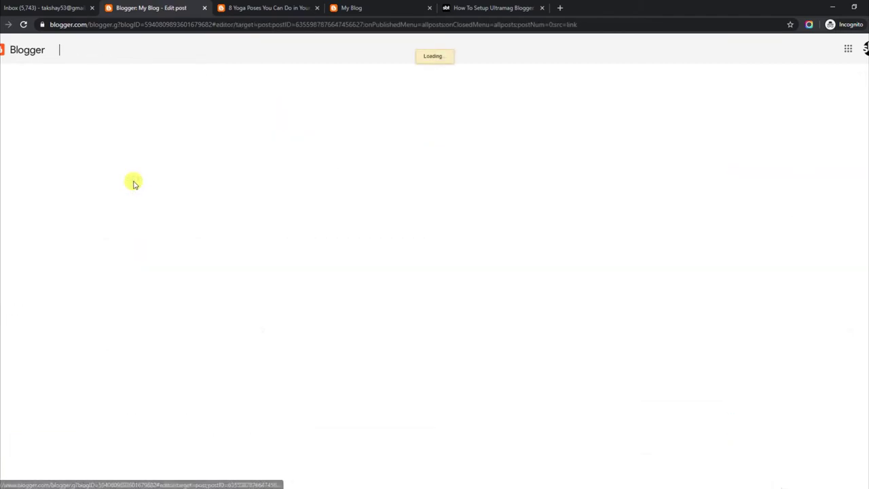
left_click_drag(528, 217, 527, 404)
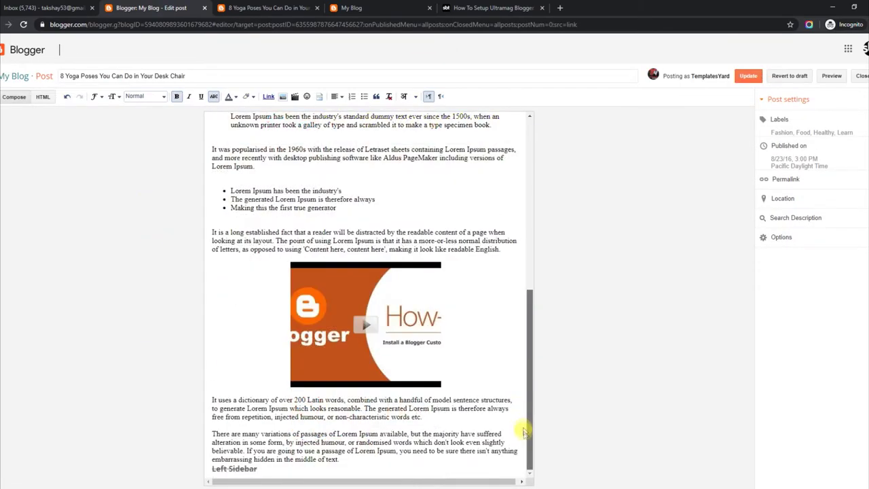
left_click_drag(266, 470, 212, 468)
type("full-width")
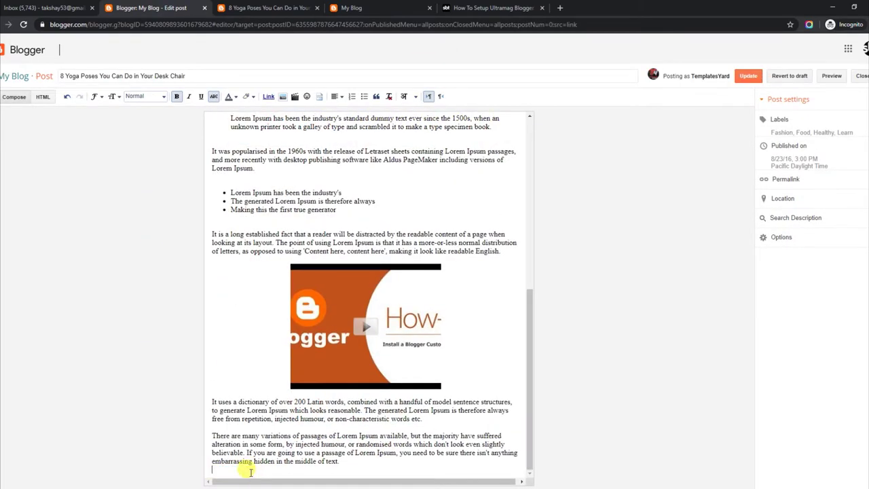
left_click_drag(259, 477, 203, 470)
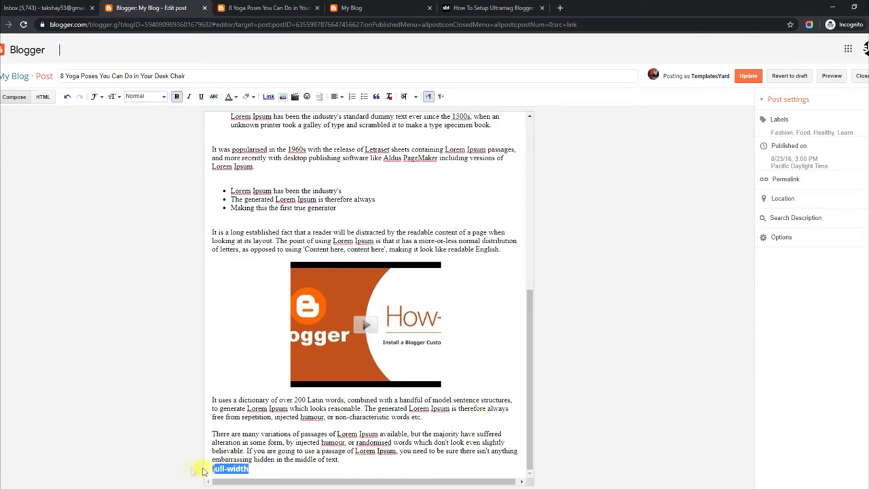
left_click(748, 75)
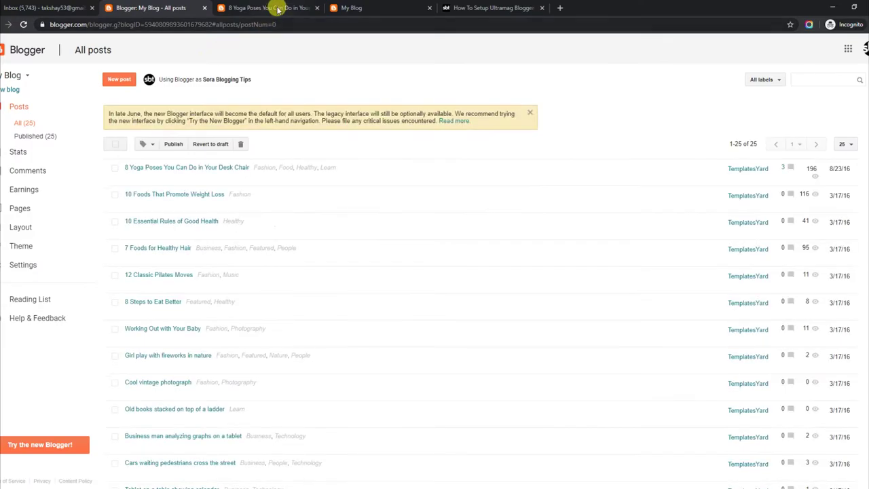
Step: Reload the "8 Yoga Poses You Can Do in Your Desk Chair" page and check its layout down to the comments and footer
left_click(275, 8)
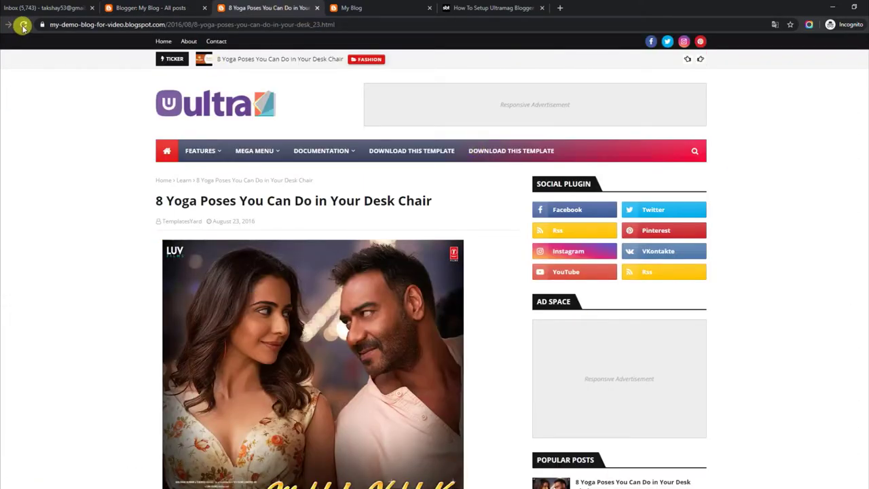
left_click(23, 25)
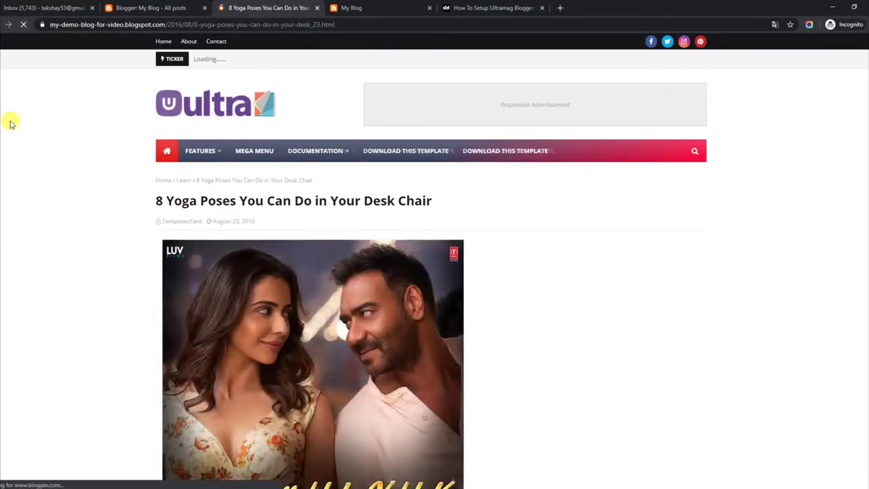
scroll(726, 222, "down", 10)
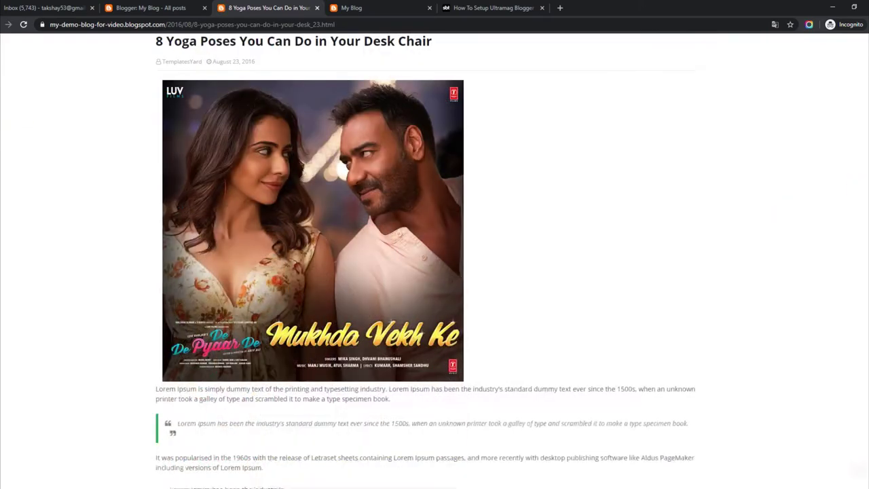
scroll(866, 311, "down", 4)
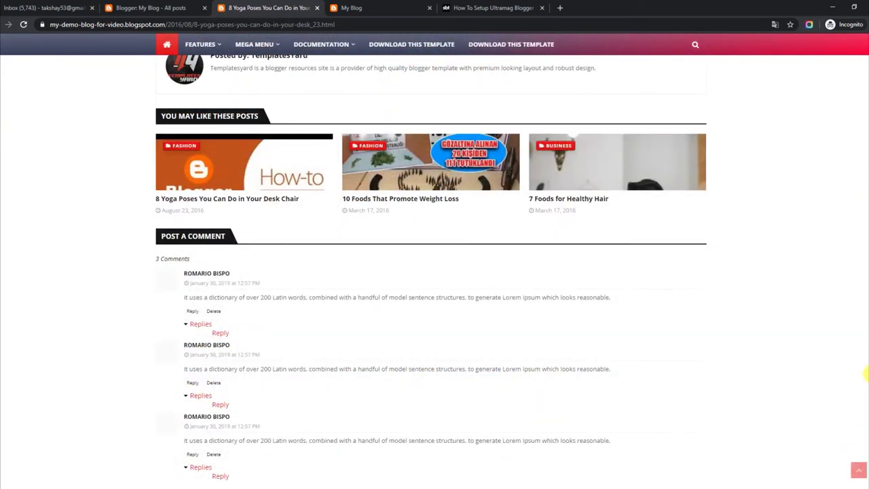
scroll(866, 373, "down", 2)
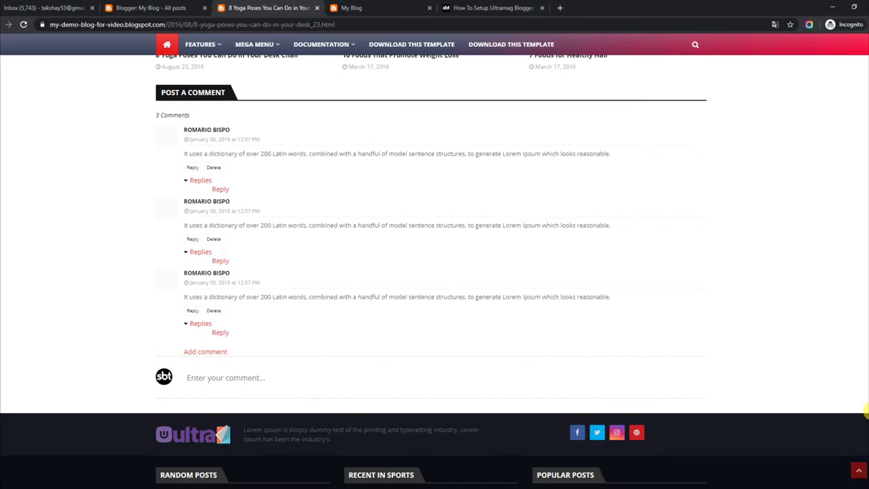
scroll(864, 406, "up", 1)
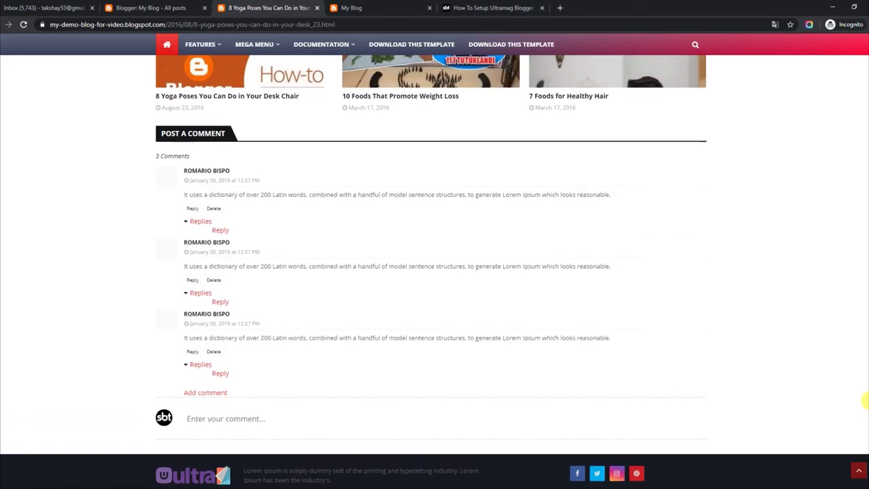
scroll(865, 400, "up", 20)
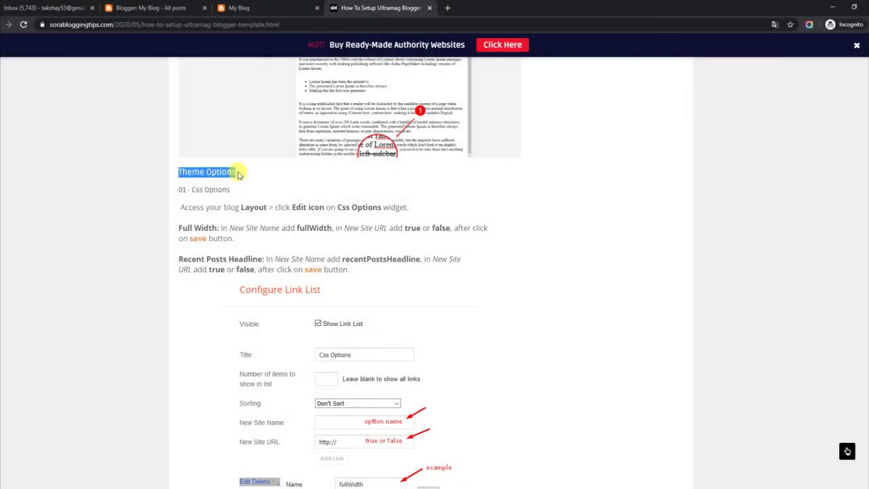
Step: Read the guide's Css Options instructions for the fullWidth and recentPostsHeadline settings
double_click(181, 190)
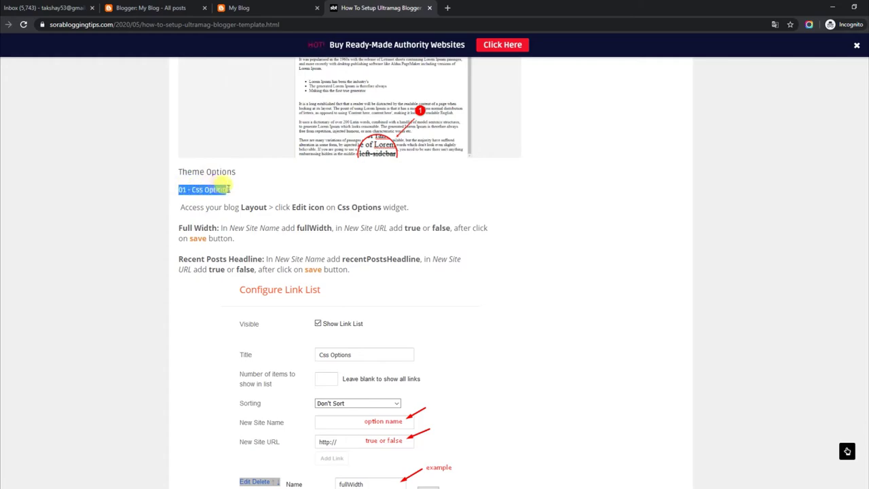
left_click_drag(181, 207, 409, 207)
left_click_drag(179, 229, 235, 238)
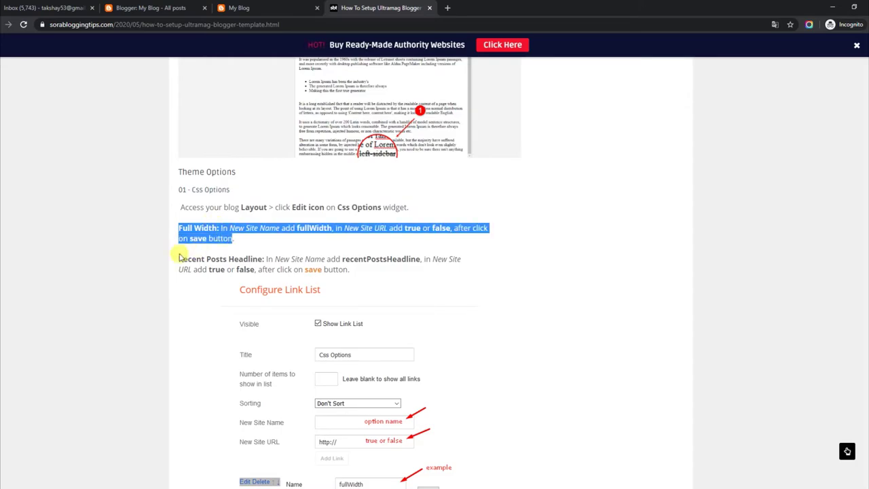
left_click_drag(180, 262, 207, 263)
left_click(234, 259)
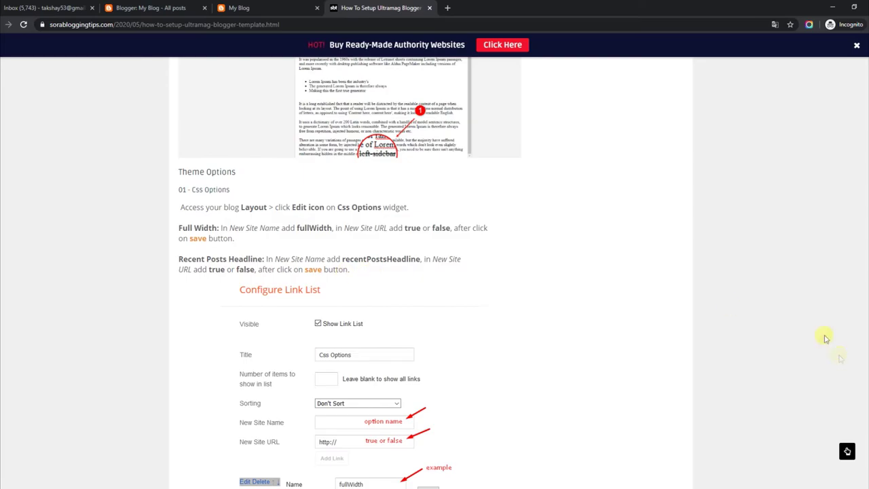
scroll(511, 114, "down", 3)
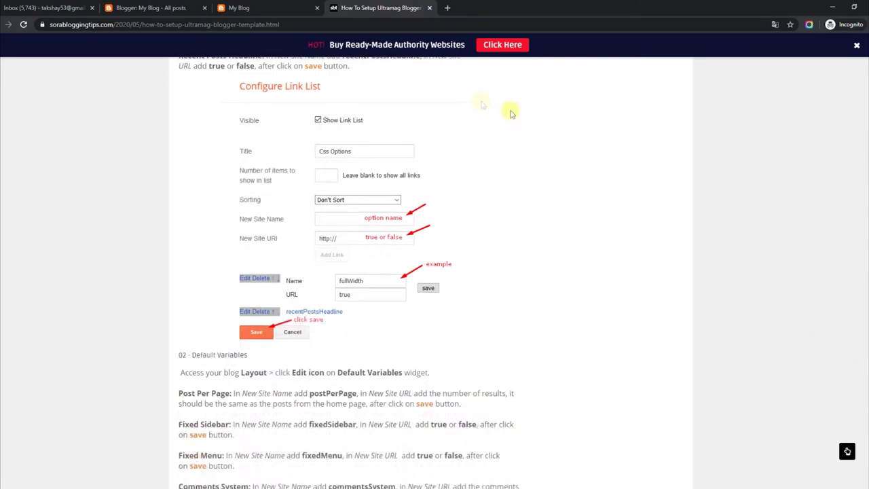
Step: Open the Css Options gadget in the blog layout, review its fullWidth and recentPostsHeadline entries, and save the gadget
left_click(285, 6)
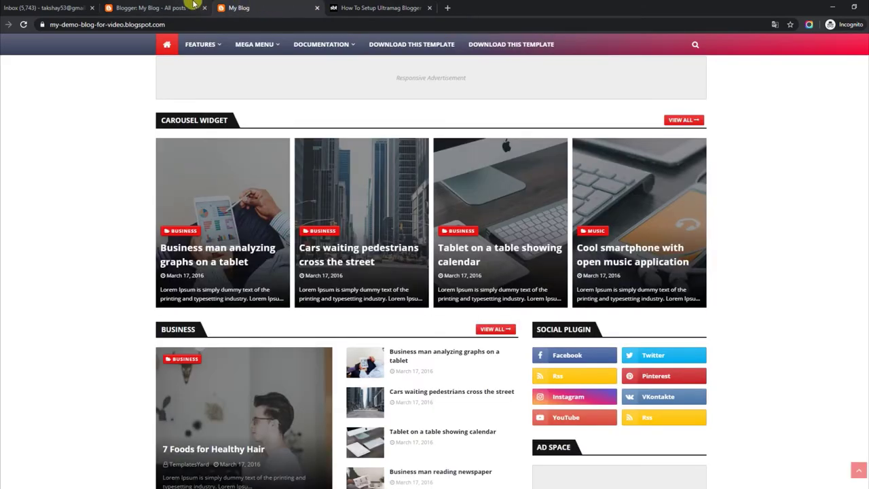
left_click(195, 5)
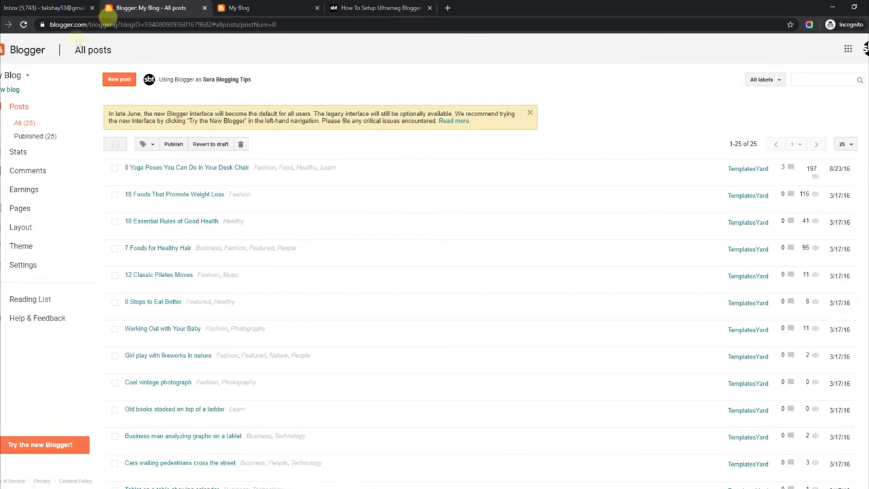
left_click(24, 229)
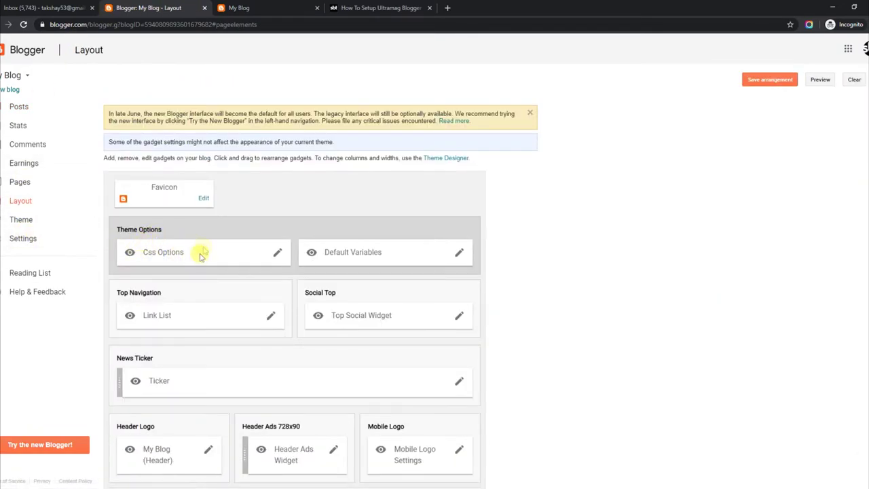
left_click(277, 251)
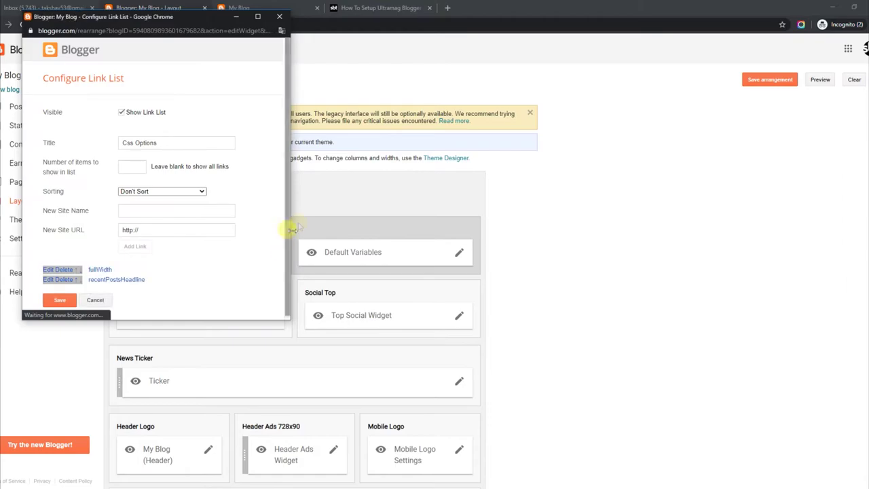
left_click(45, 271)
scroll(285, 278, "down", 1)
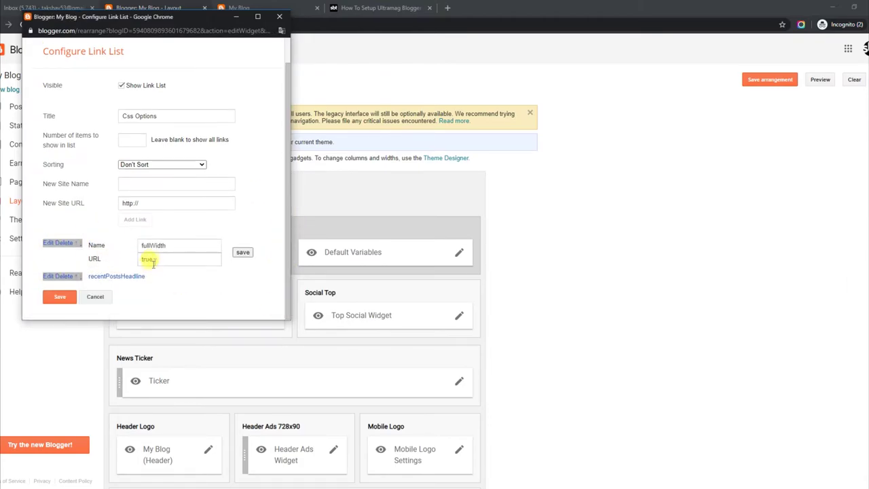
left_click(52, 278)
scroll(281, 268, "down", 2)
left_click_drag(161, 269, 123, 272)
left_click(48, 299)
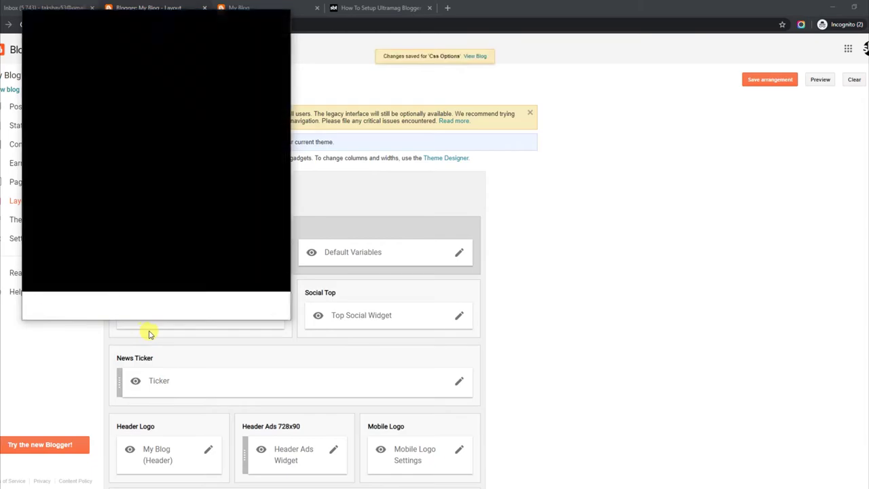
Step: Read the guide's Default Variables instructions on posts per page, fixed sidebar, fixed menu, comments system and Disqus shortname
left_click(364, 5)
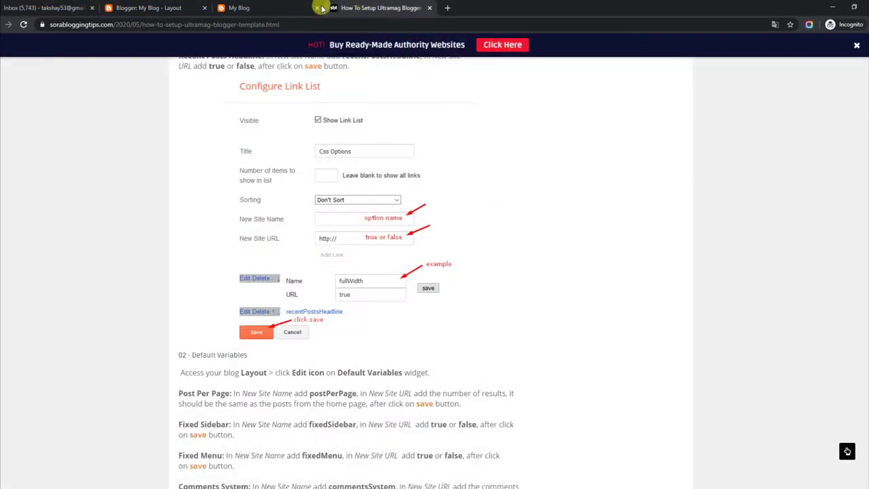
scroll(825, 308, "down", 3)
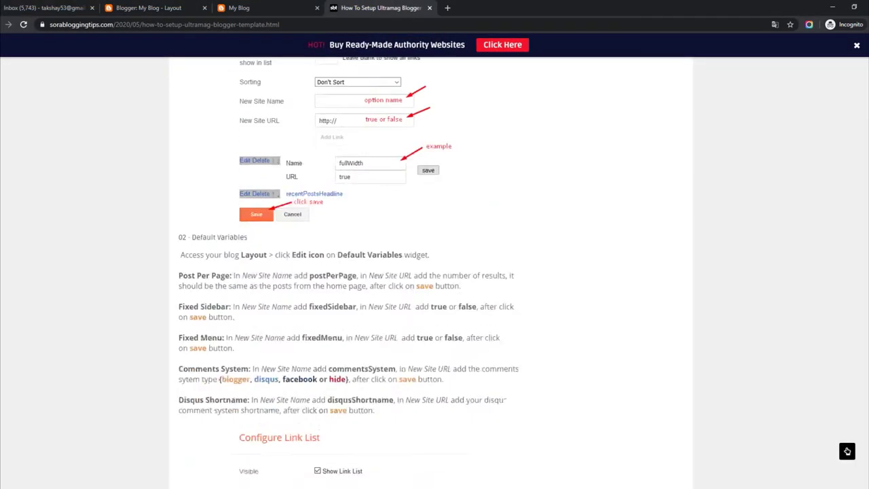
left_click_drag(180, 173, 263, 175)
left_click_drag(180, 191, 430, 192)
left_click_drag(178, 211, 475, 234)
left_click_drag(177, 242, 236, 253)
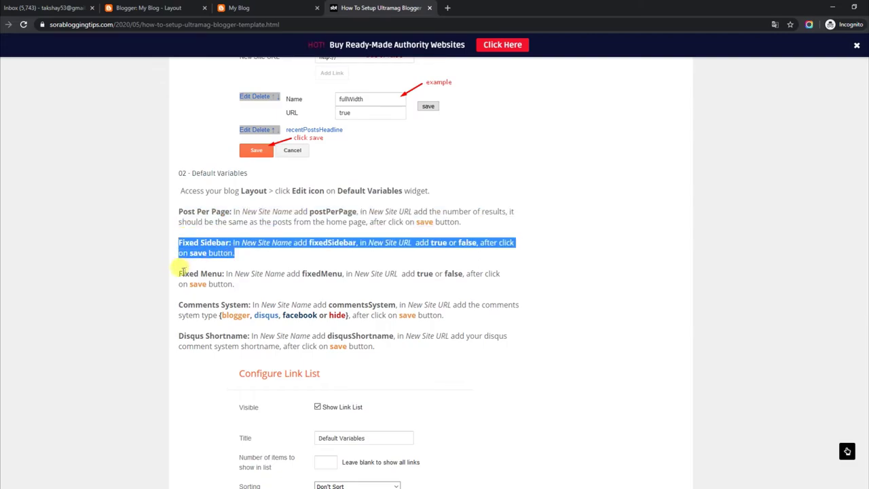
left_click_drag(178, 273, 241, 285)
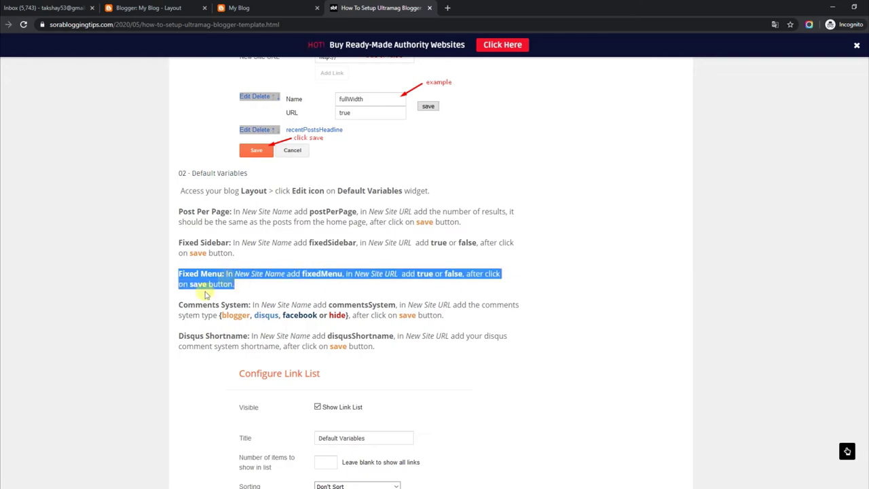
left_click_drag(179, 304, 455, 316)
left_click_drag(178, 334, 393, 350)
Step: Open the Default Variables gadget in the blog layout and review its disqusShortname and commentsSystem entries
left_click(188, 7)
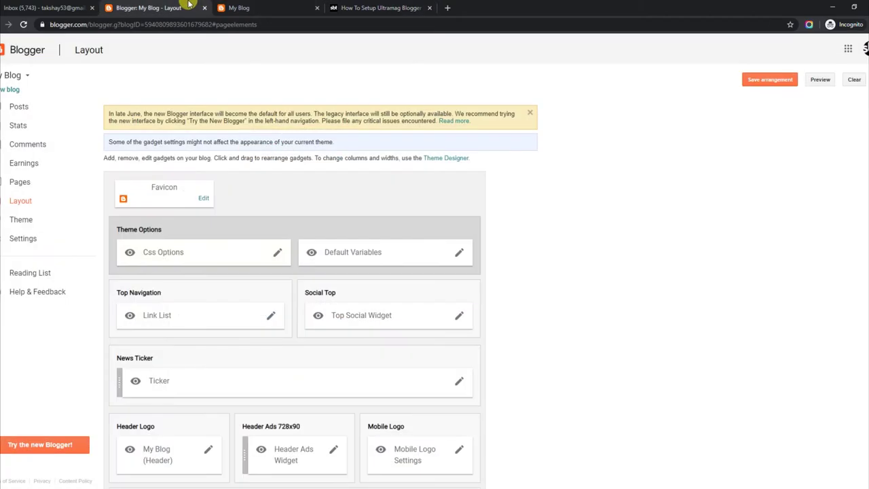
left_click(458, 253)
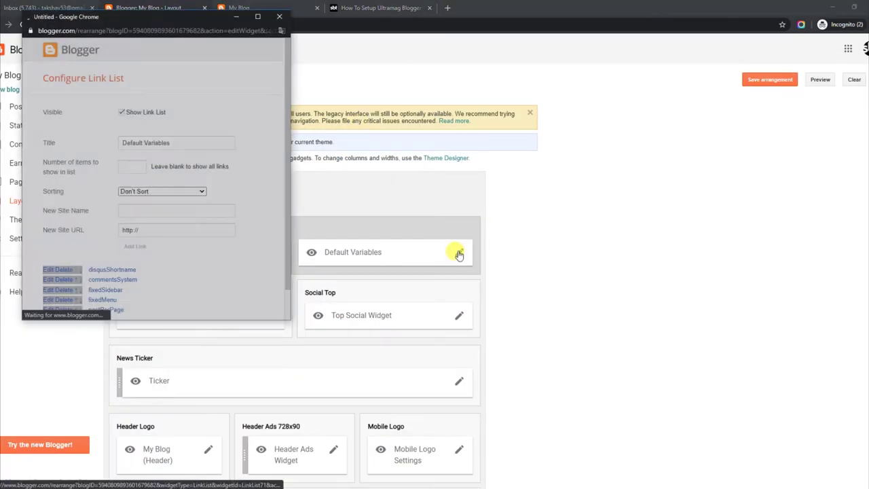
scroll(254, 214, "down", 1)
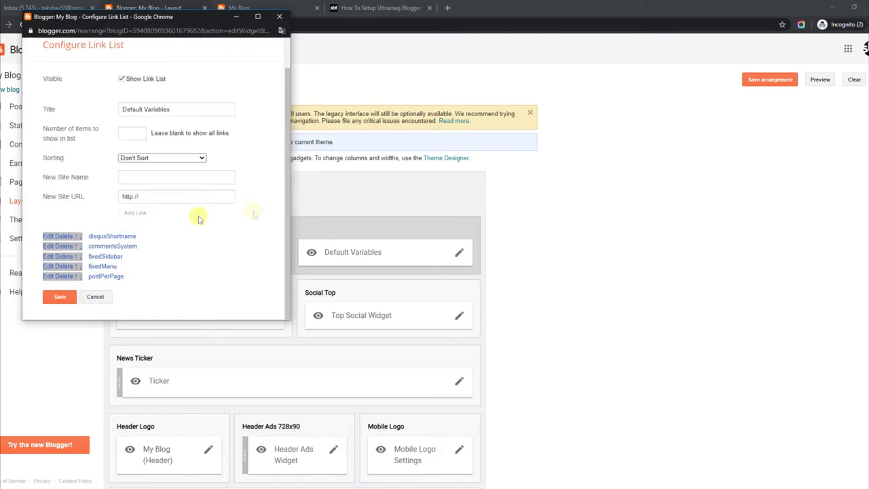
left_click(58, 236)
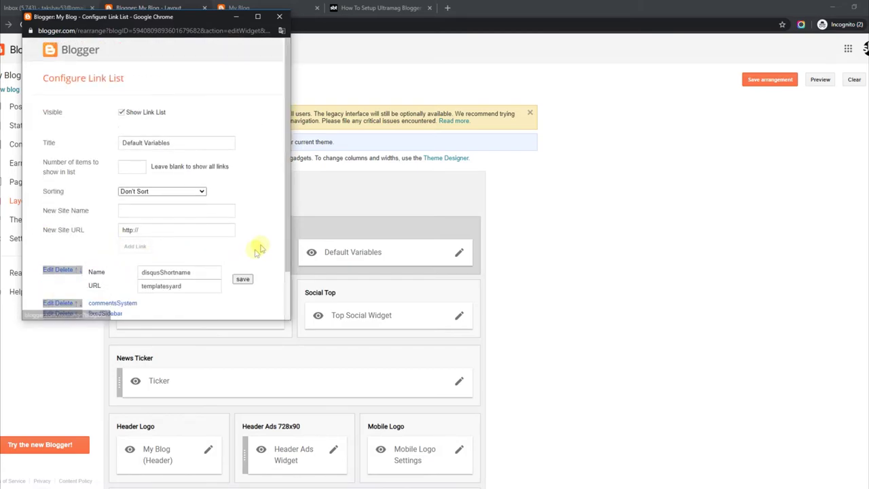
double_click(186, 285)
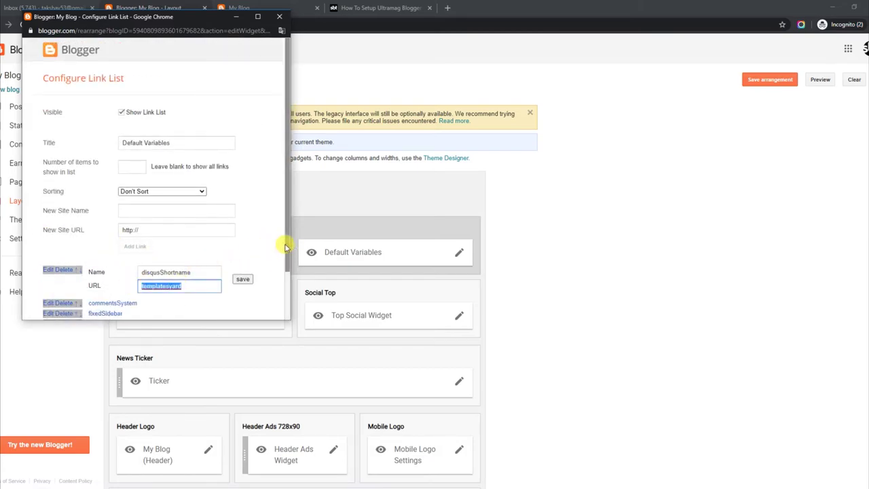
scroll(278, 299, "down", 2)
left_click(45, 246)
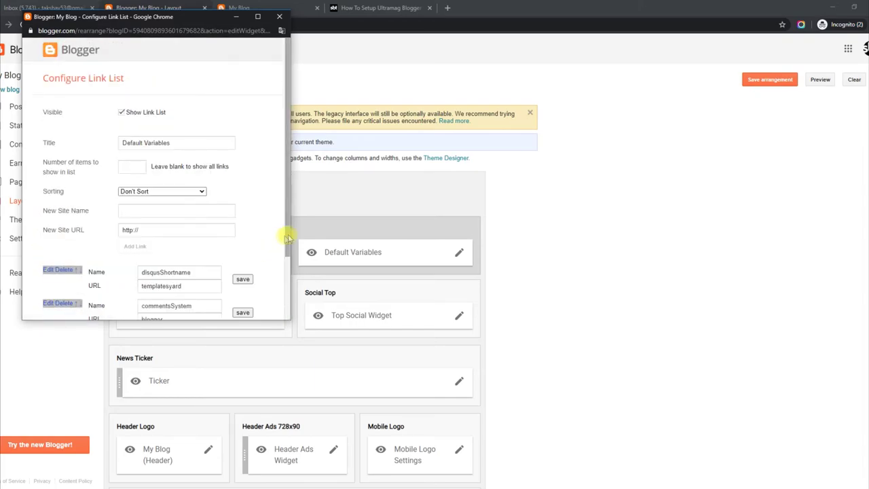
scroll(285, 271, "down", 1)
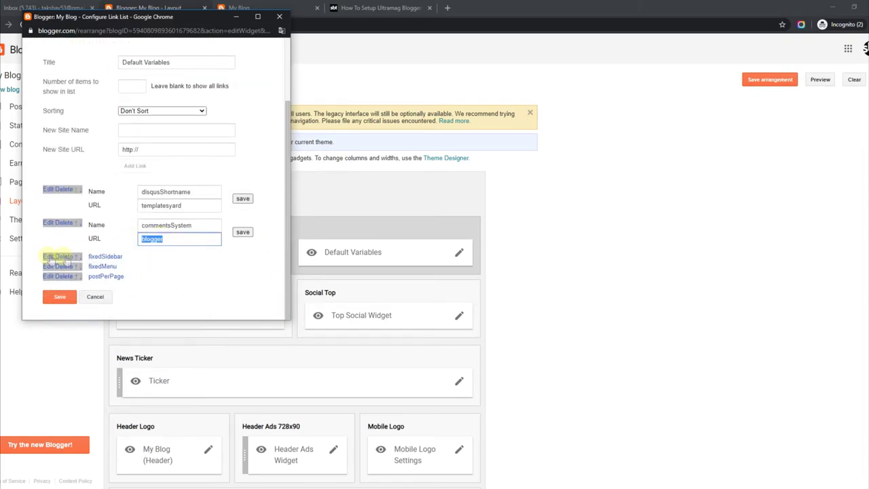
Step: Review the fixedSidebar, fixedMenu and postPerPage entries of the Default Variables gadget and save the gadget
left_click(58, 258)
scroll(287, 249, "down", 1)
left_click(152, 251)
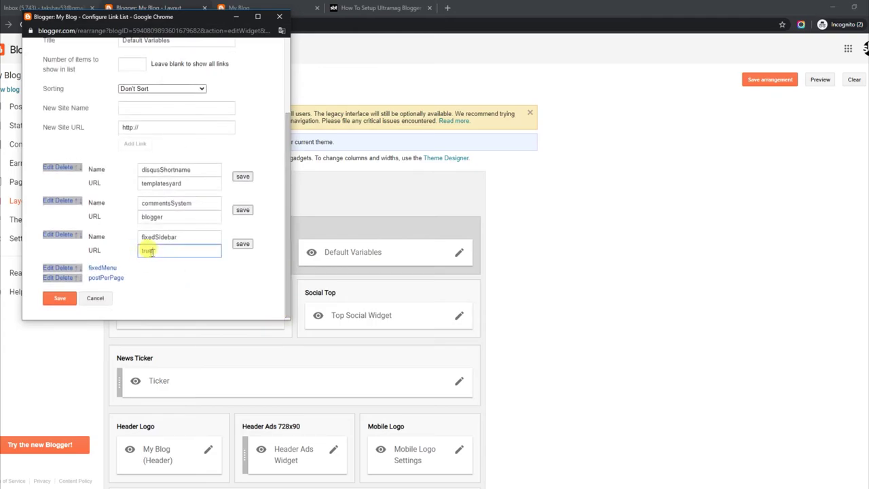
left_click(47, 268)
scroll(287, 258, "down", 5)
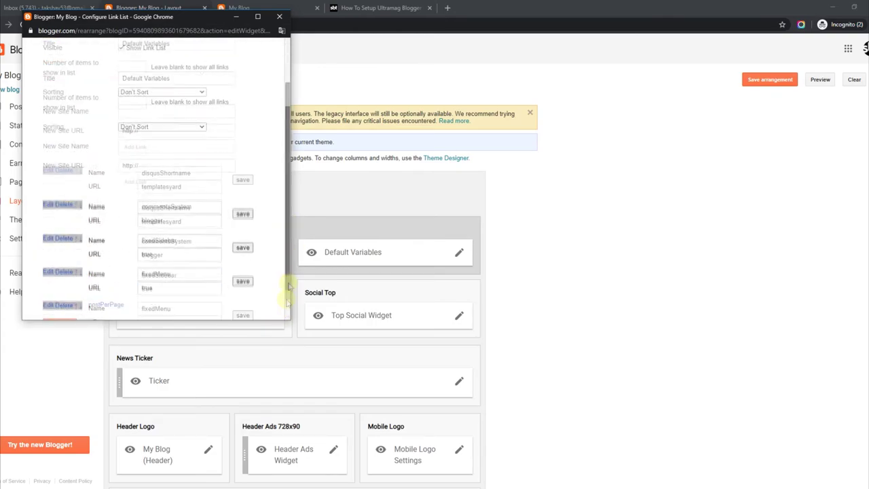
left_click_drag(167, 259, 131, 260)
left_click(57, 277)
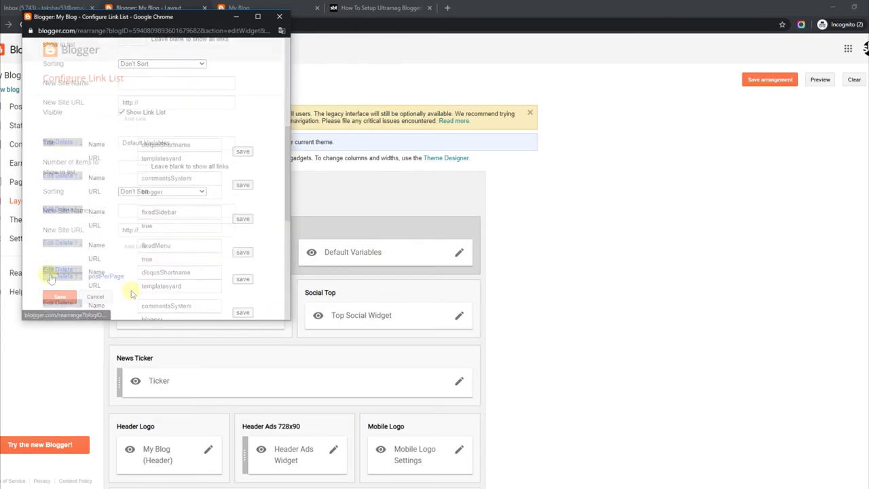
scroll(287, 251, "down", 5)
left_click(78, 302)
Step: Read the guide's Facebook Page Plugin instructions and copy the fb-page embed code
left_click(265, 8)
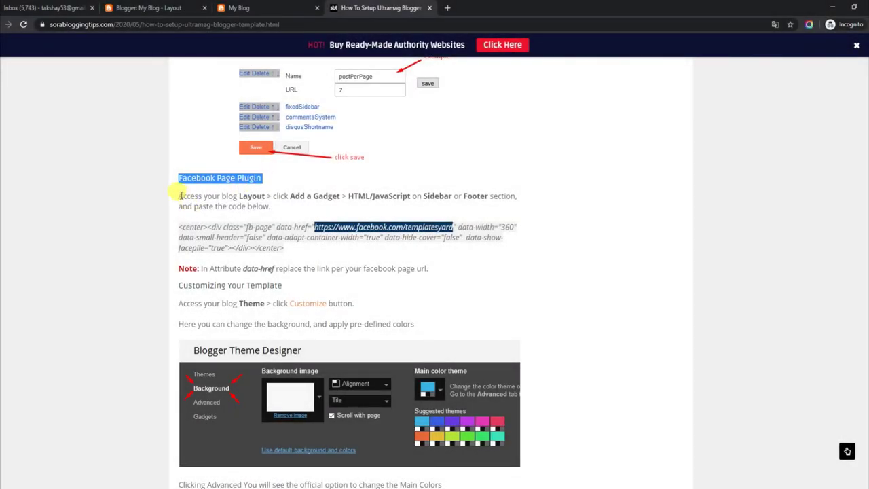
left_click_drag(180, 196, 268, 208)
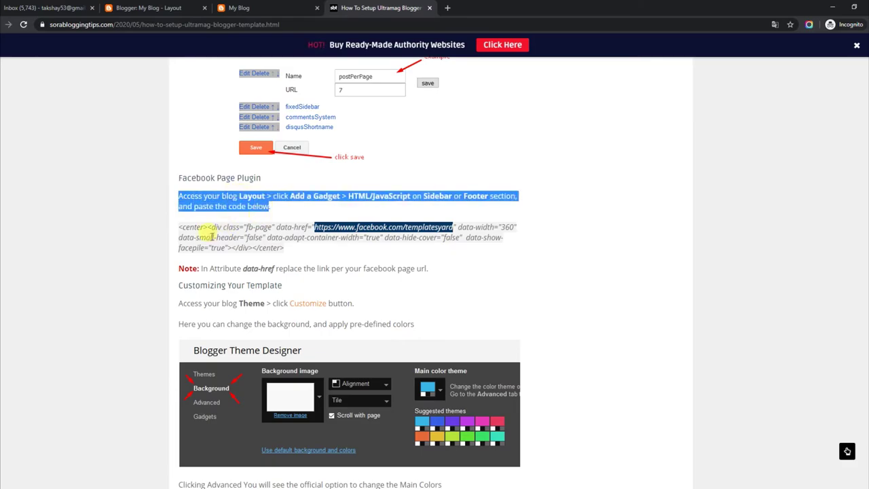
left_click_drag(182, 227, 290, 251)
right_click(255, 238)
left_click(350, 248)
Step: Look through the blog home page's content sections and sidebar widgets
left_click(253, 8)
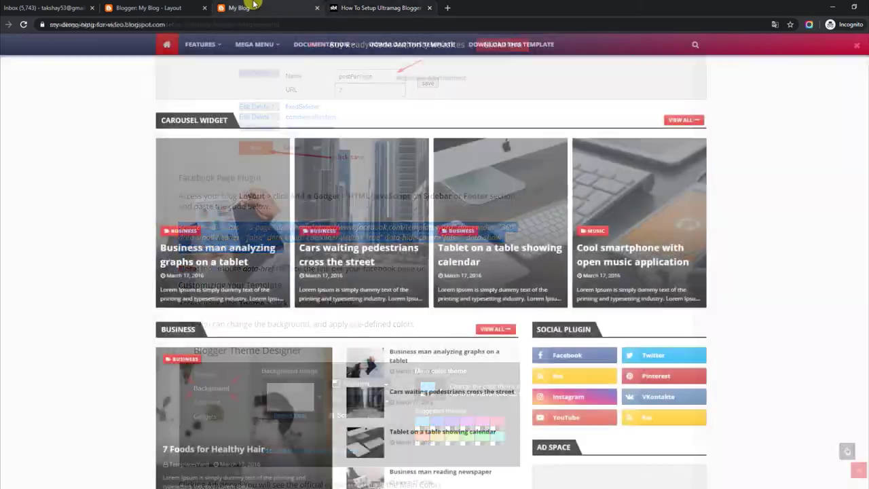
scroll(431, 272, "down", 10)
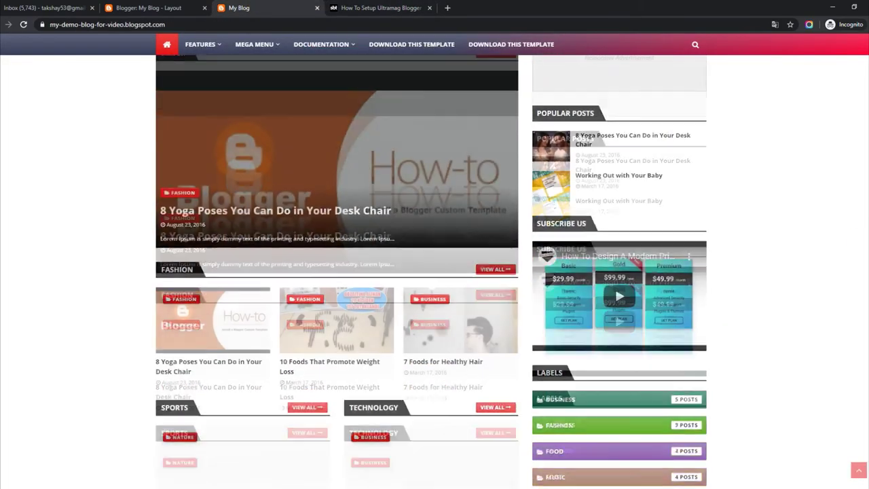
scroll(337, 272, "down", 5)
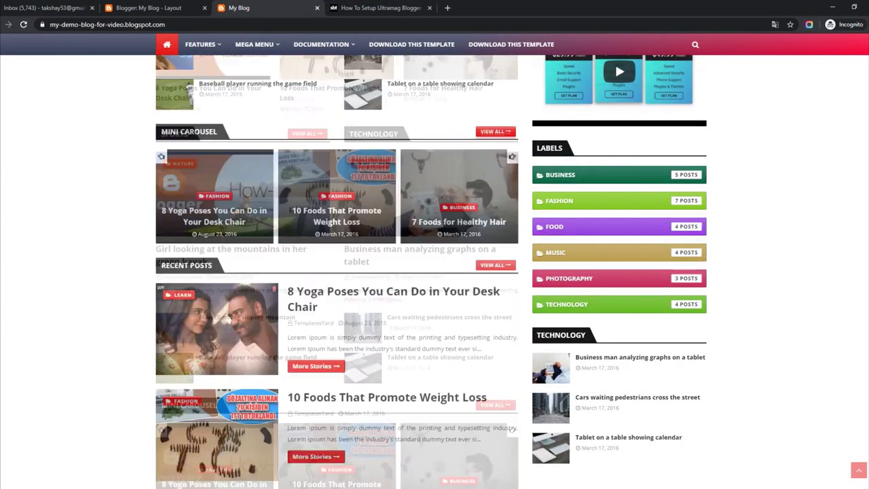
scroll(336, 271, "up", 10)
scroll(337, 272, "up", 5)
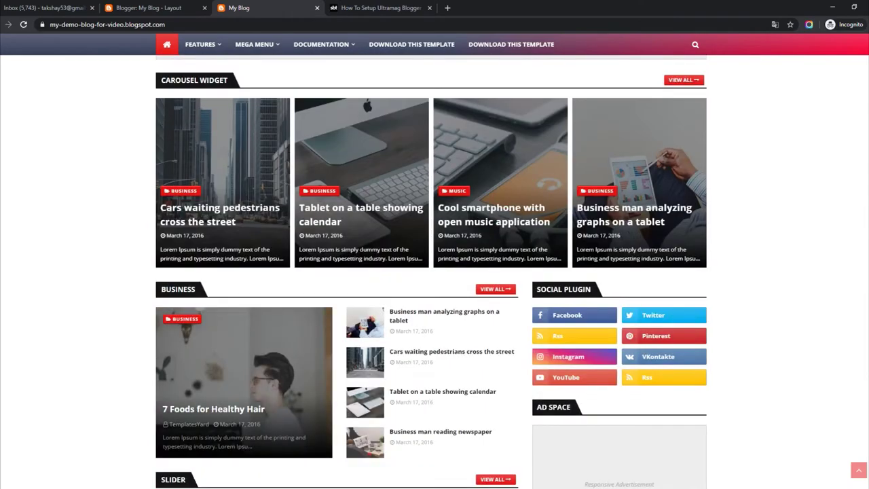
Step: Add an HTML/JavaScript gadget containing the copied fb-page code to Sidebar Right (B) and save the layout arrangement
left_click(192, 7)
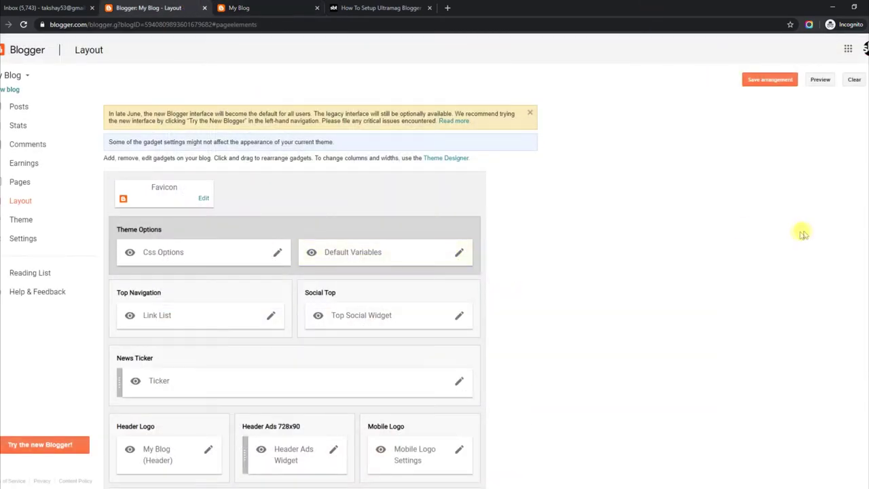
scroll(295, 292, "down", 15)
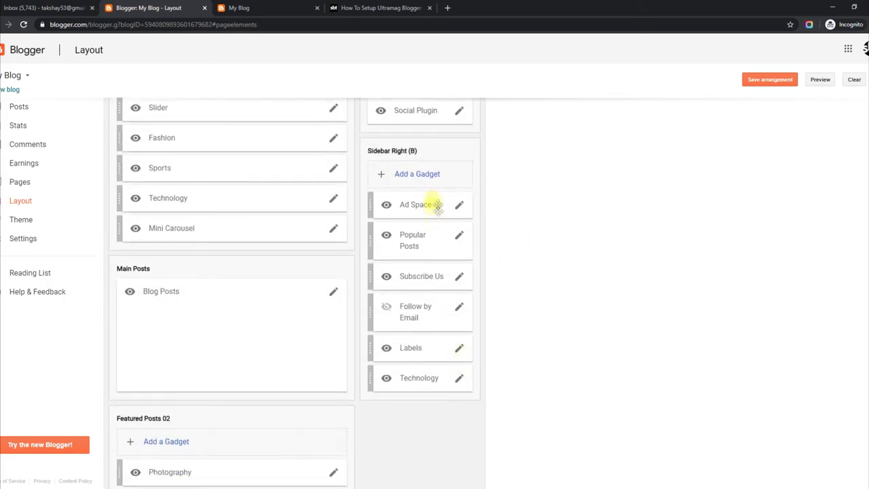
left_click(417, 173)
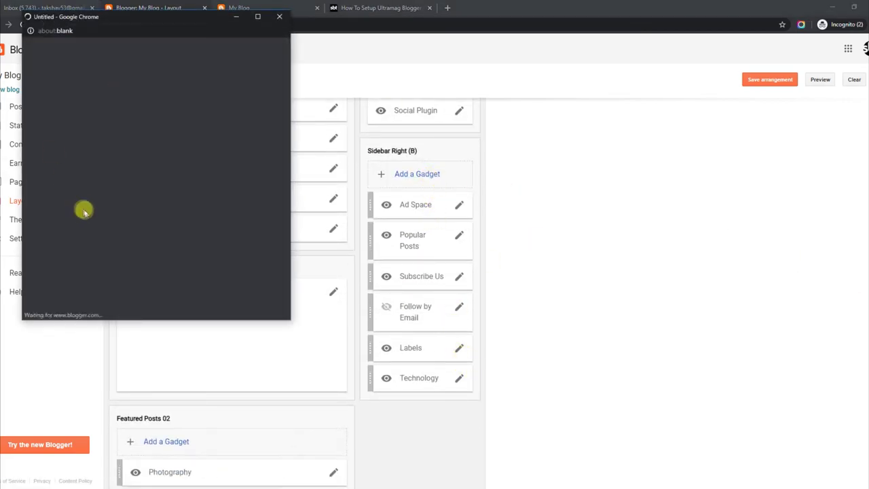
left_click(271, 260)
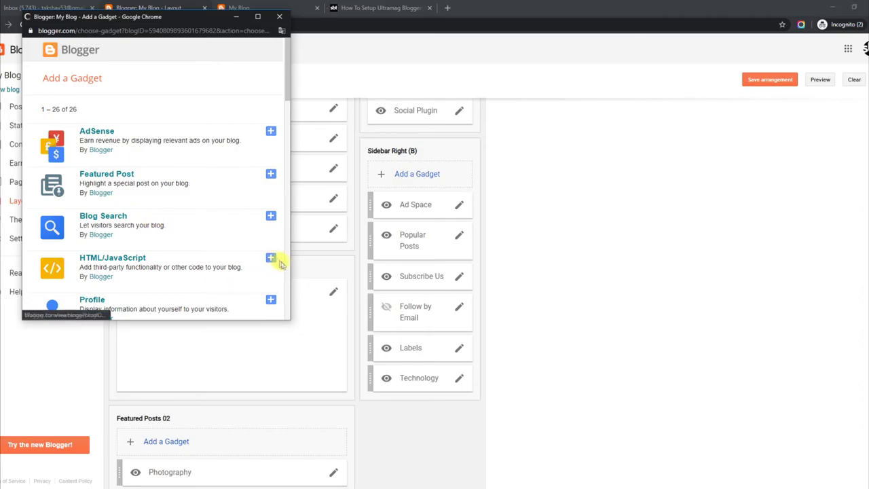
right_click(118, 199)
left_click(147, 267)
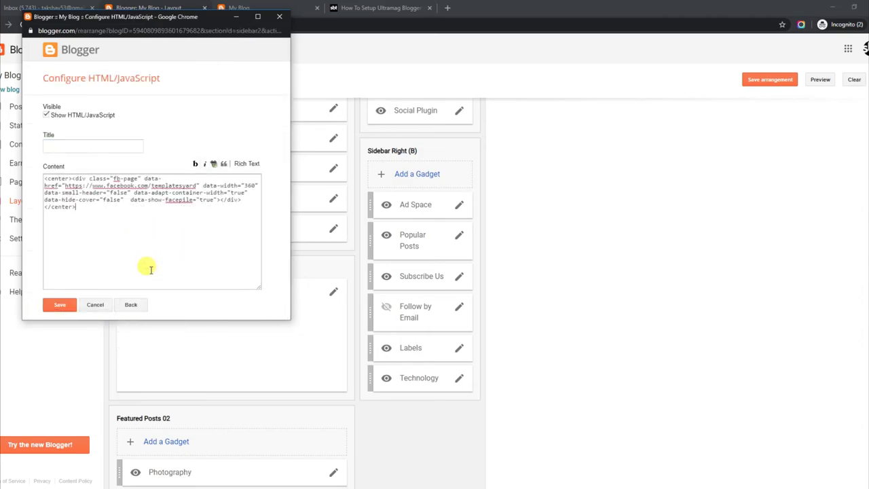
left_click(59, 307)
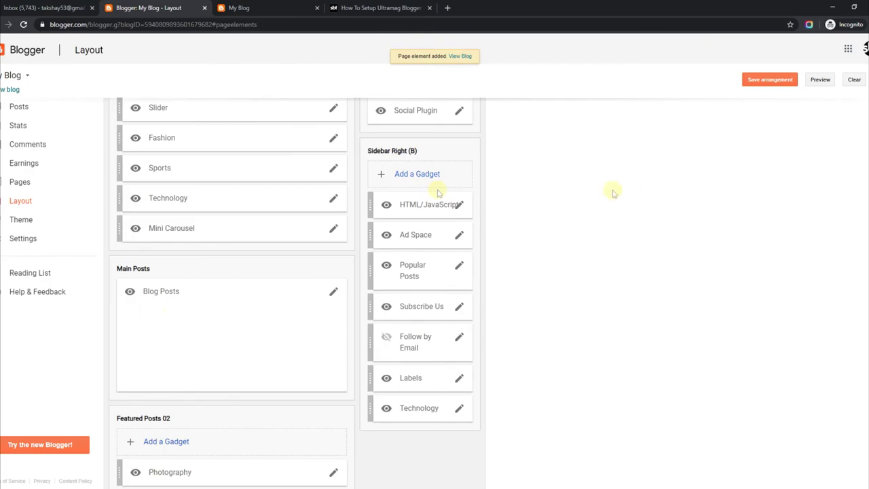
left_click(750, 80)
Step: Reload the blog home page and check the sidebar for the Facebook page gadget
left_click(256, 8)
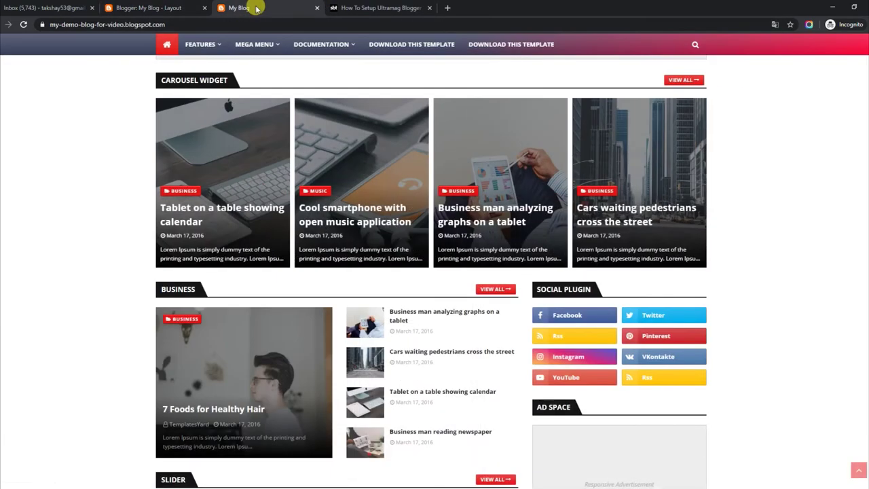
left_click(23, 25)
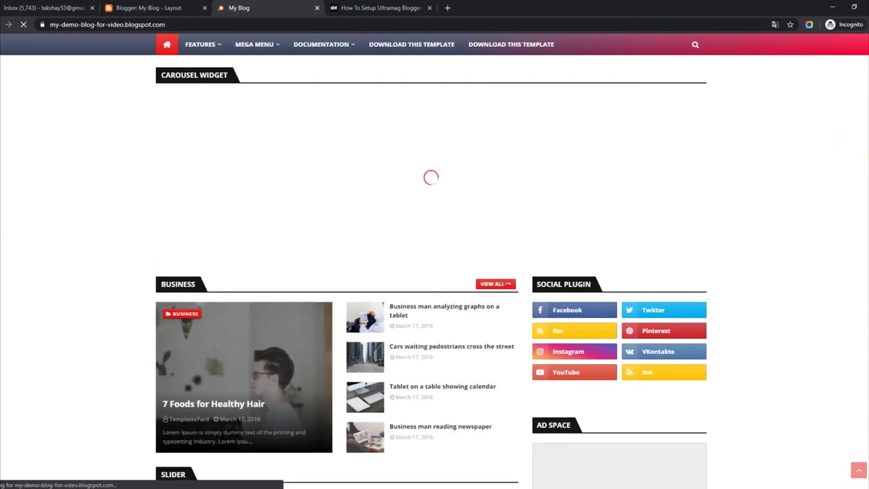
scroll(829, 145, "down", 7)
scroll(830, 143, "down", 15)
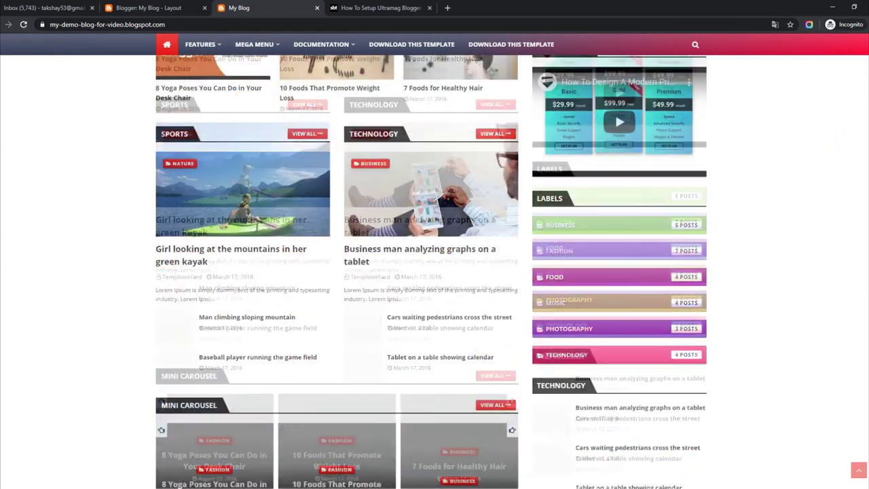
scroll(829, 144, "down", 6)
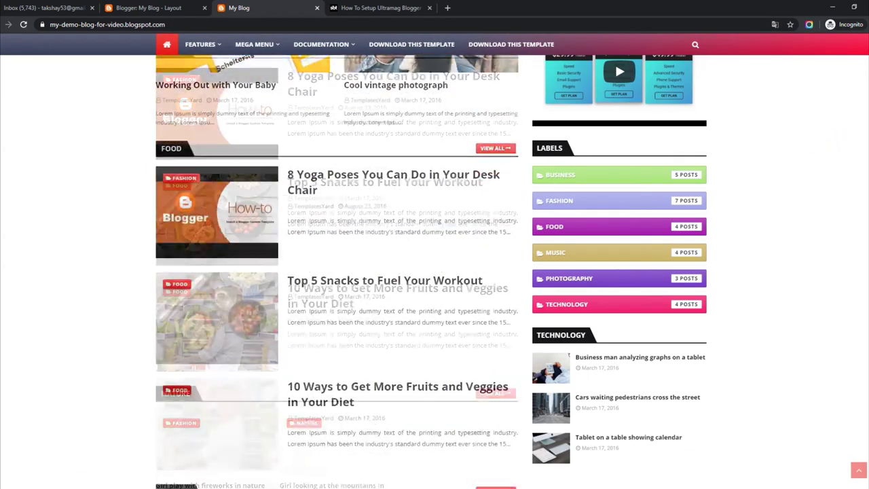
scroll(829, 144, "up", 9)
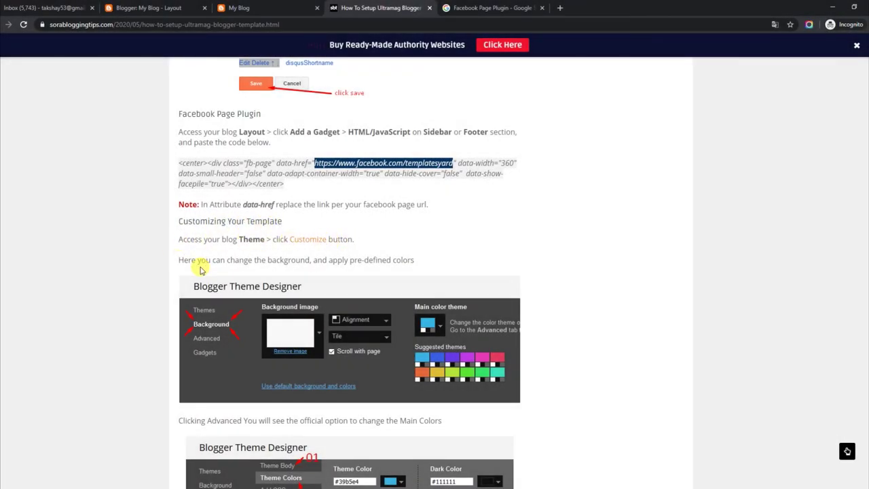
Step: Check the top of the blog home page, then open the Background settings in the theme's designer
left_click(262, 5)
scroll(862, 112, "up", 15)
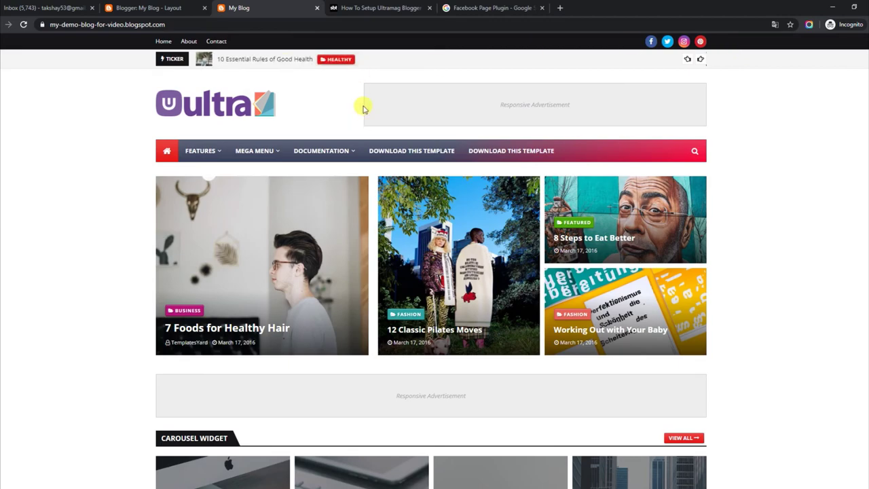
left_click(171, 7)
left_click(25, 219)
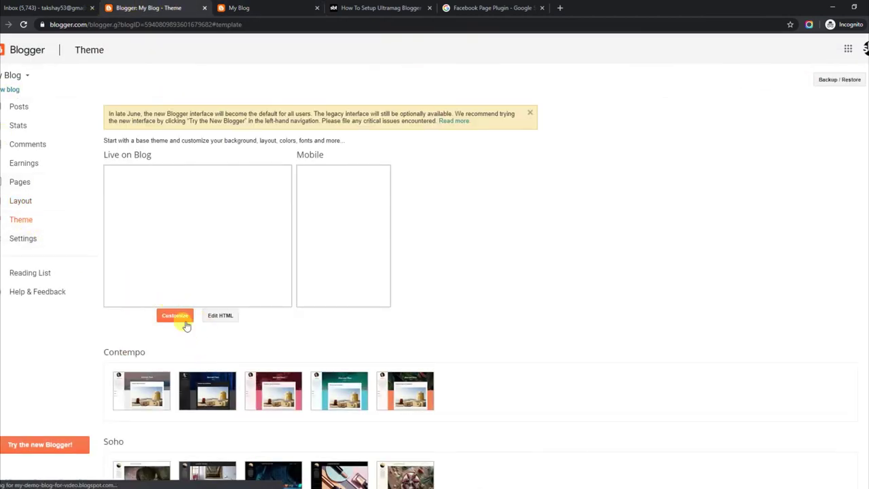
left_click(184, 325)
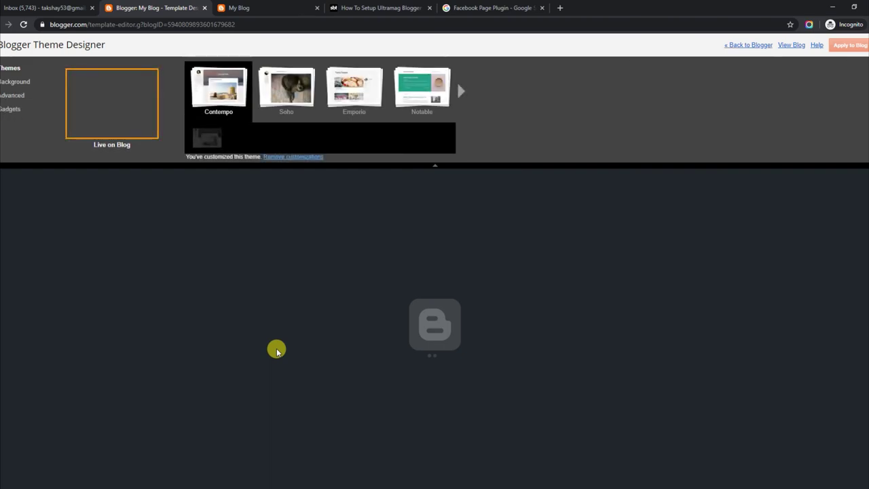
left_click(16, 82)
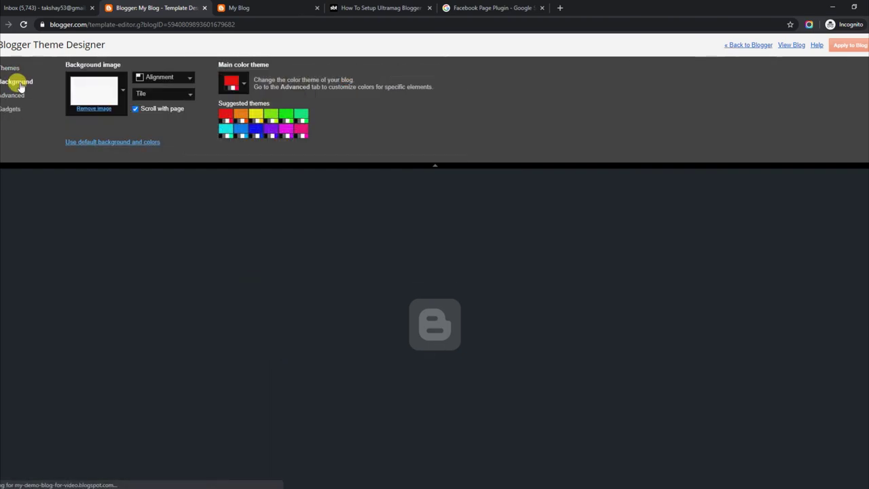